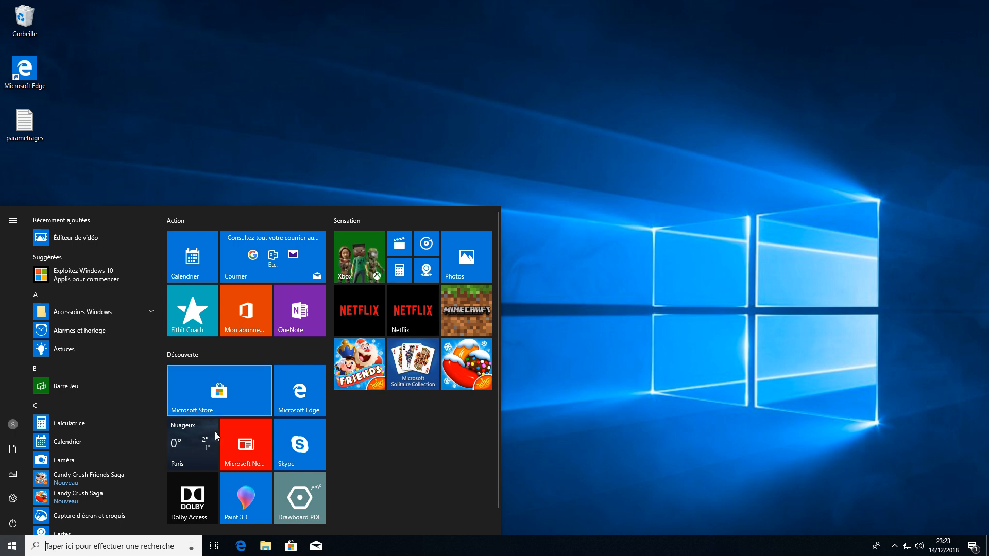
Uninstall Candy Crush Friends Saga and Microsoft Solitaire Collection from their Start menu tiles.
right_click(368, 362)
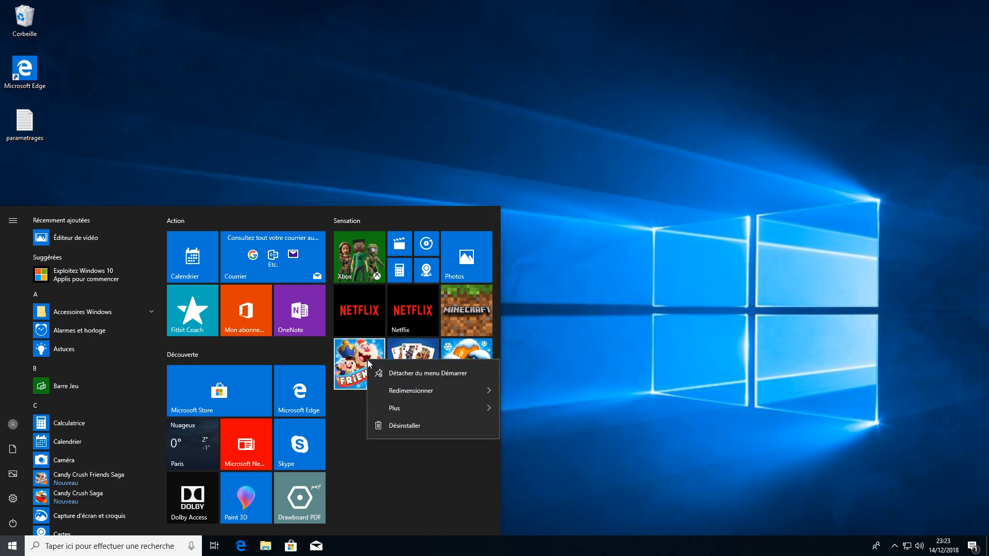
click(400, 425)
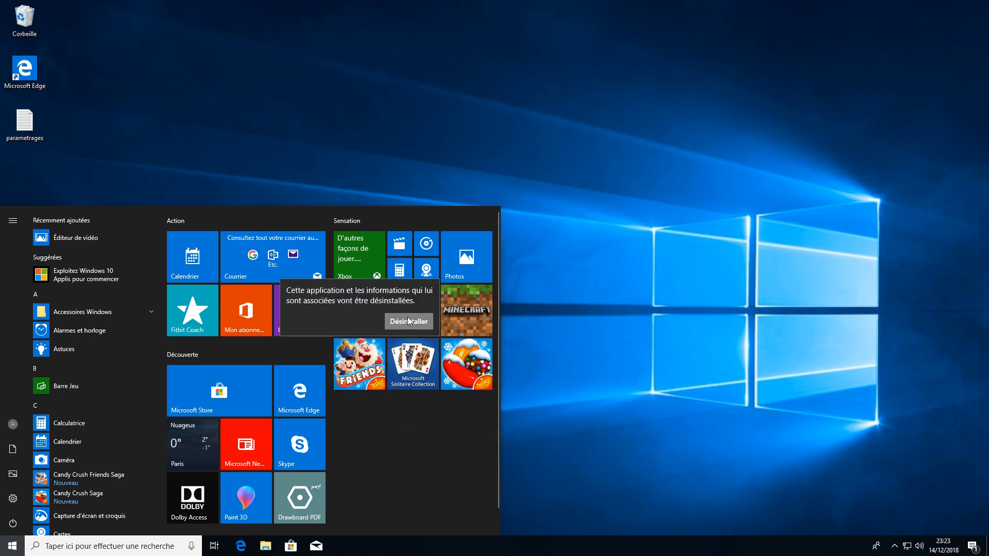
click(408, 321)
right_click(418, 363)
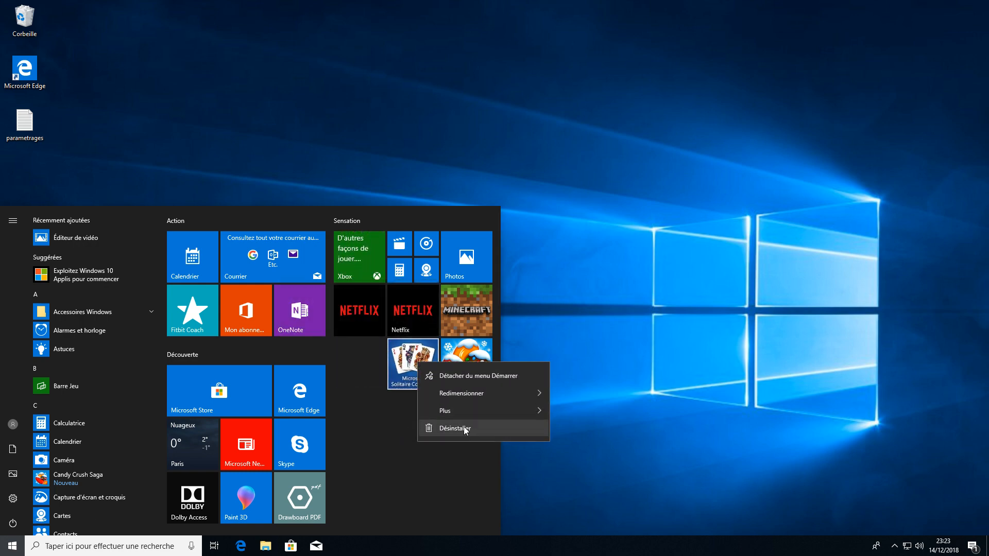
click(463, 426)
click(461, 319)
Uninstall Candy Crush Saga and Minecraft from their Start menu tiles.
right_click(461, 367)
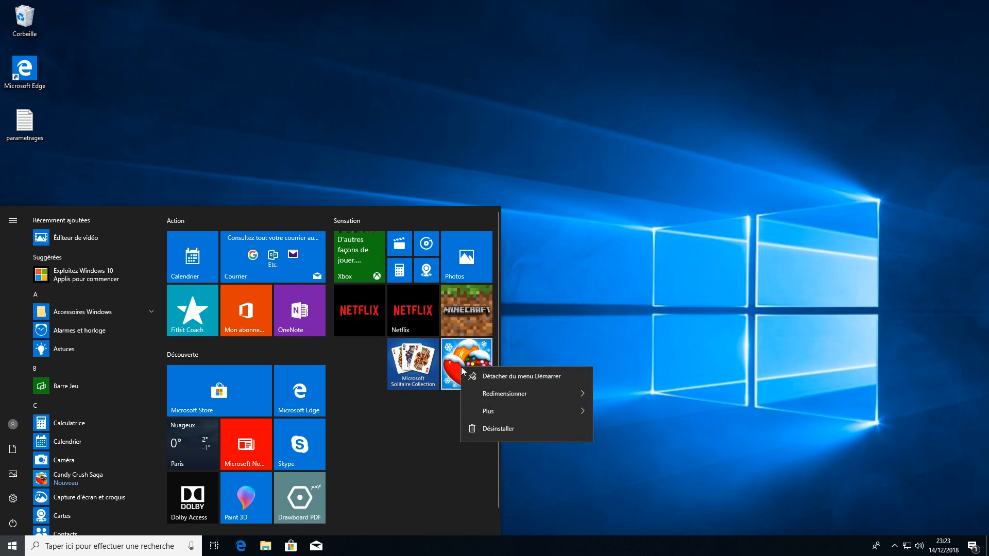
click(474, 429)
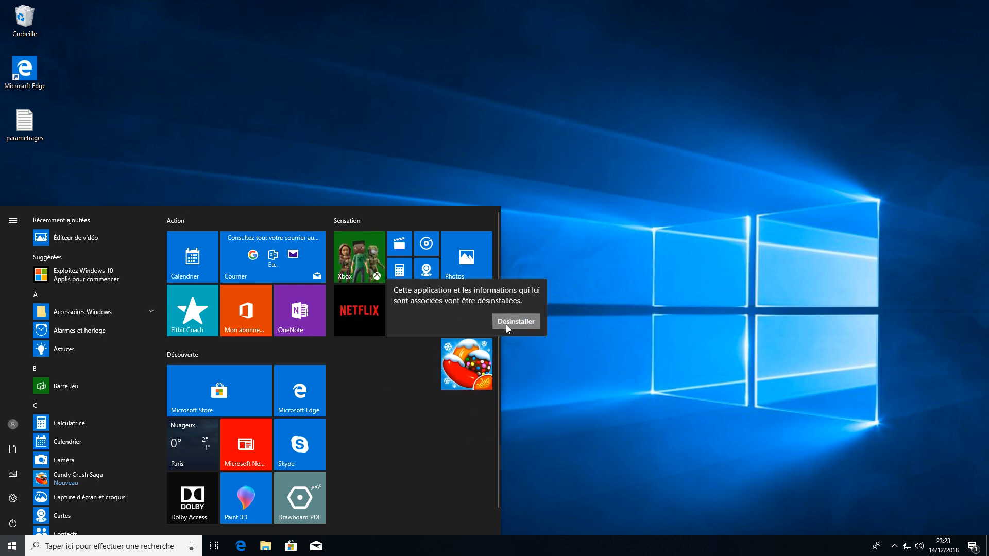
click(506, 325)
right_click(461, 304)
click(490, 367)
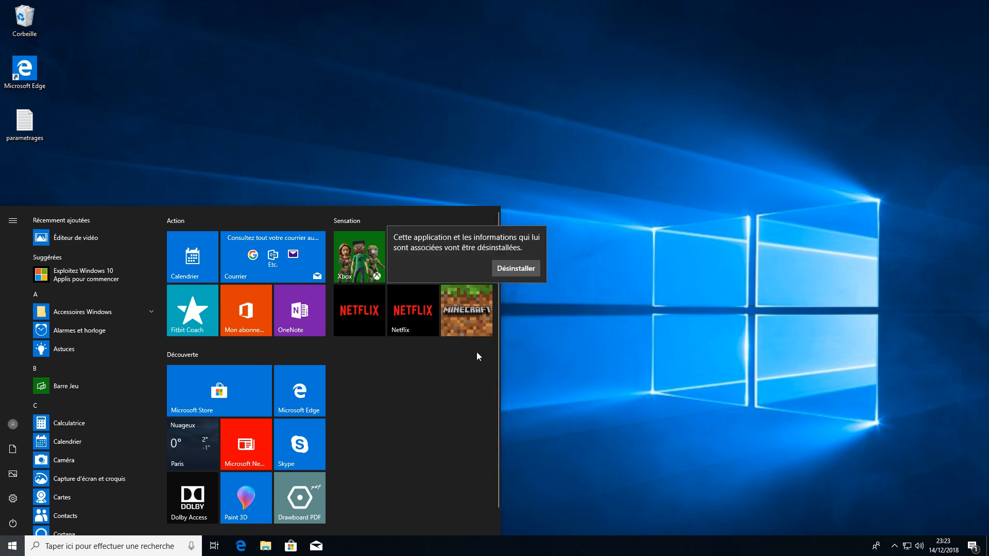
click(506, 267)
Unpin the unlabelled Netflix tile and the Xbox tile from the Sensation group of the Start menu.
right_click(413, 307)
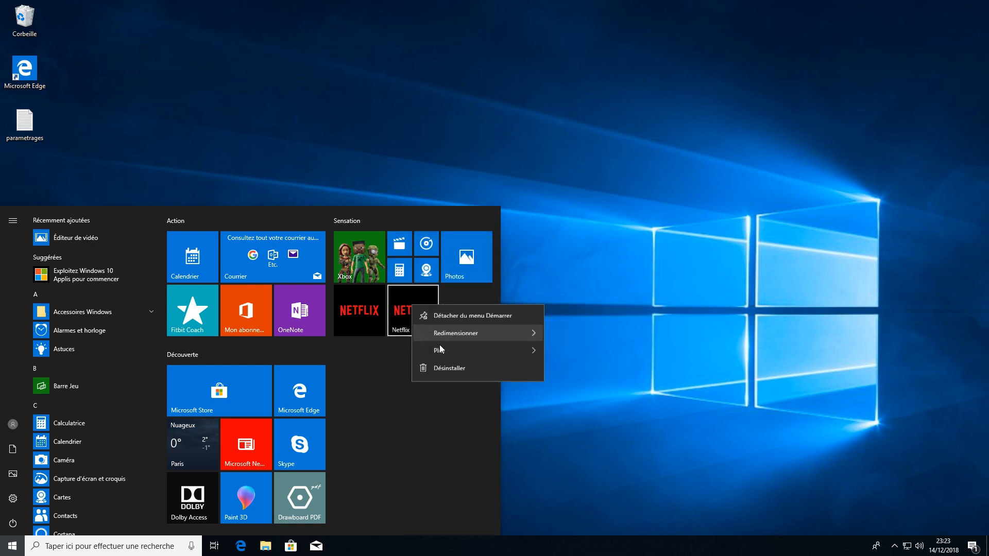
click(438, 372)
right_click(360, 317)
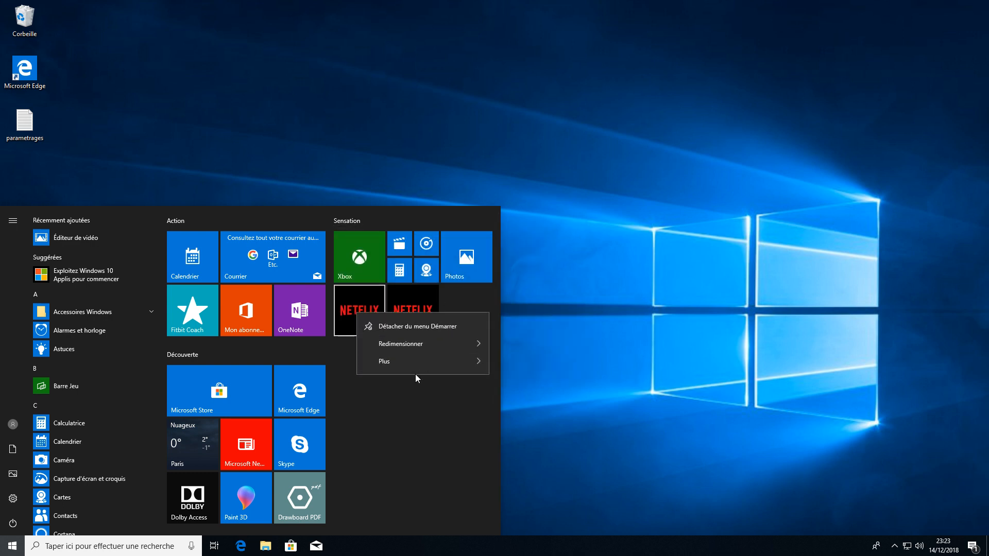
click(407, 324)
right_click(367, 279)
key(Escape)
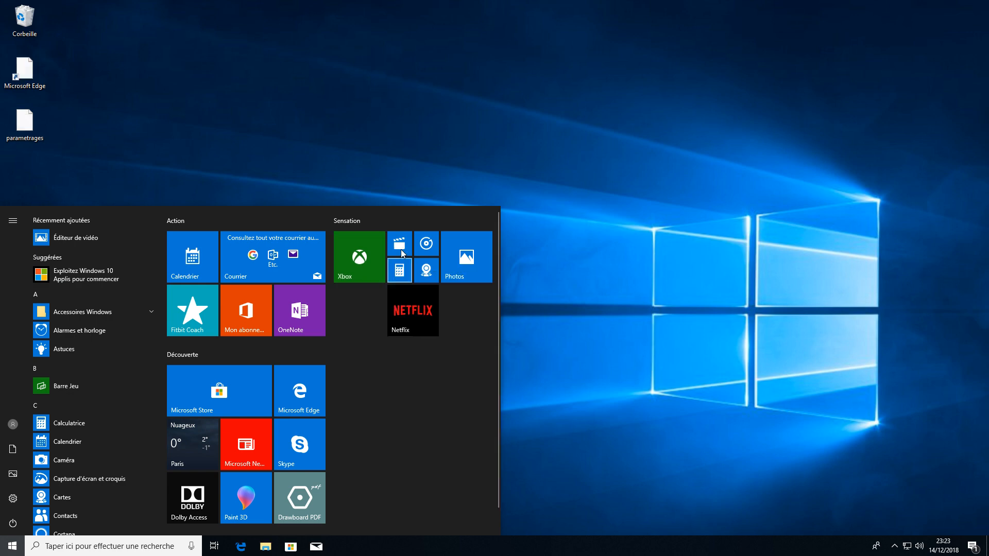
Unpin the small Films et TV, Groove Musique, Calculatrice and Cartes tiles from the Start menu.
right_click(402, 253)
click(438, 261)
right_click(426, 243)
click(461, 251)
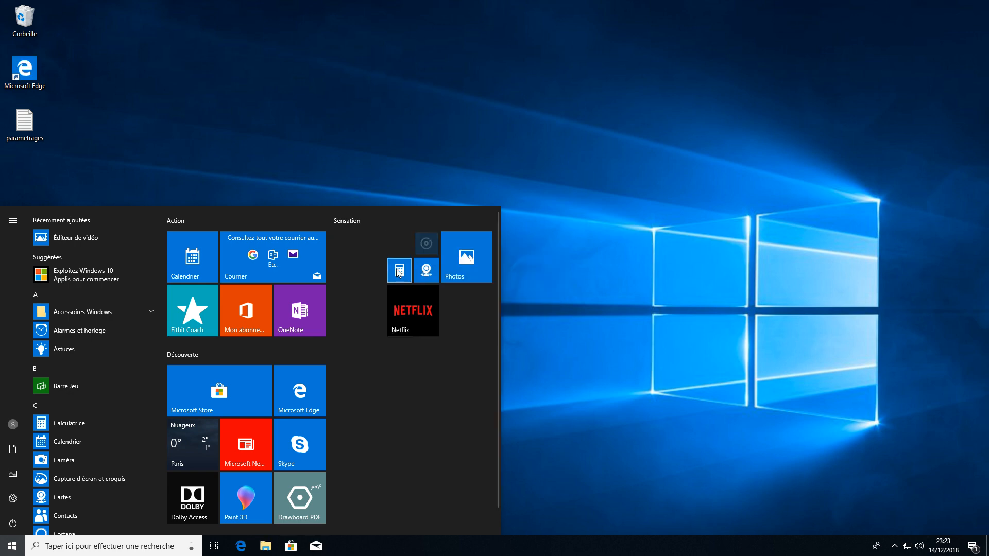
right_click(398, 272)
key(Escape)
right_click(434, 273)
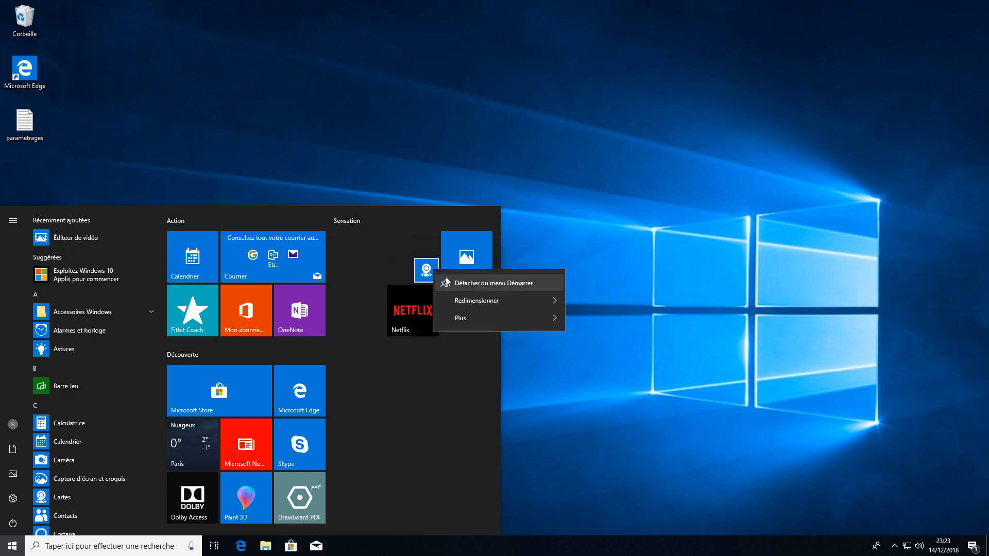
click(455, 283)
Uninstall the Netflix app from its remaining tile in the Sensation group.
right_click(477, 259)
key(Escape)
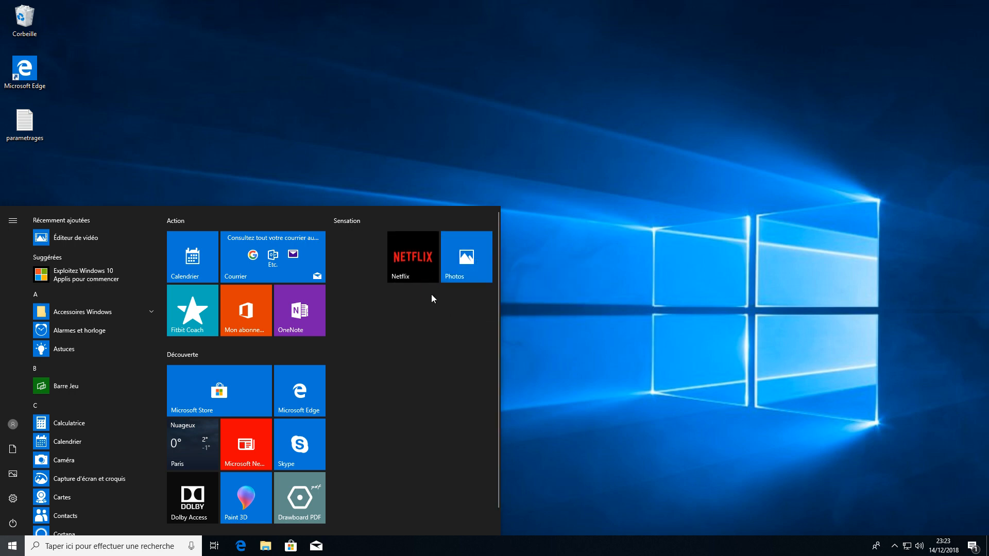
right_click(400, 258)
click(425, 323)
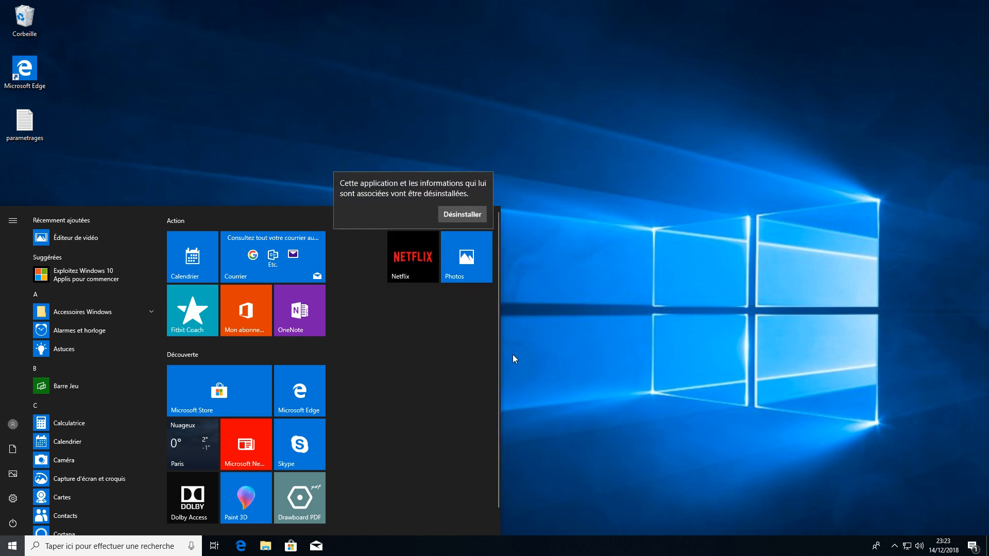
click(462, 214)
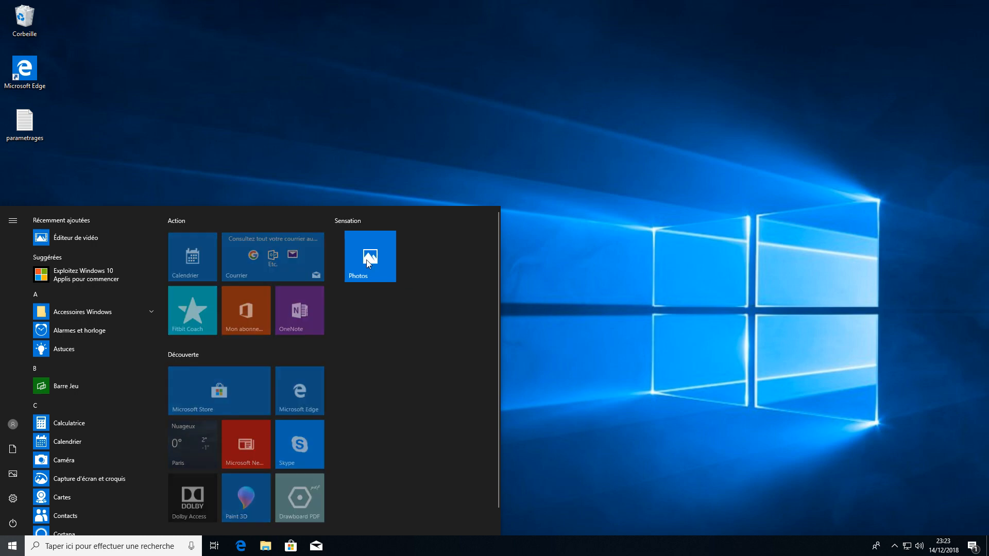
Unpin the Calendrier, Courrier, Fitbit Coach, Office subscription and OneNote tiles of the Action group from the Start menu.
right_click(193, 253)
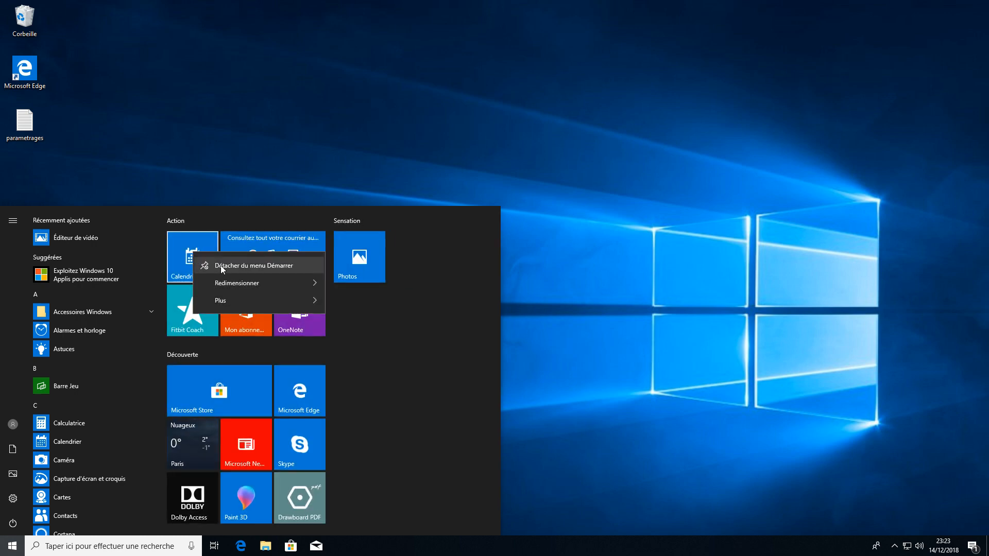
click(229, 262)
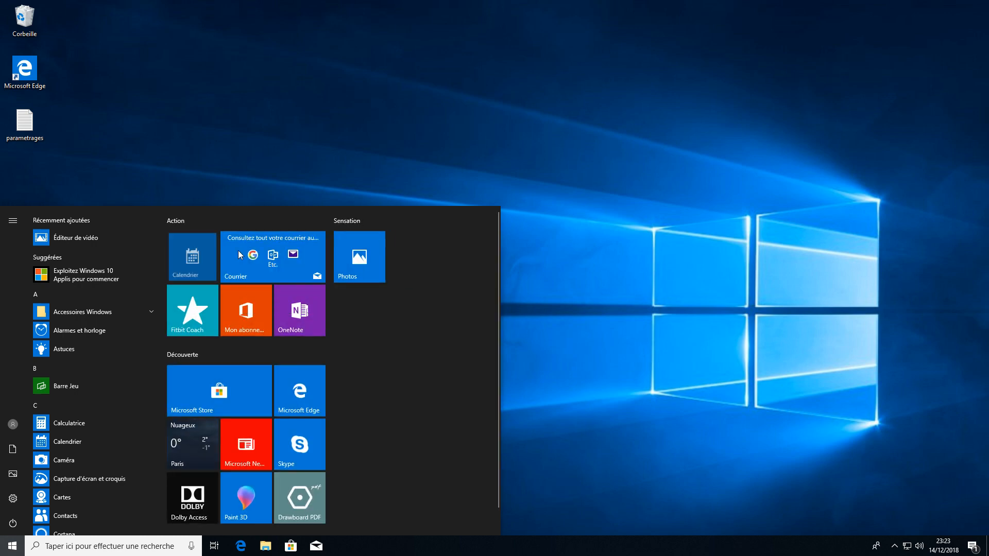
right_click(242, 248)
click(262, 254)
right_click(190, 251)
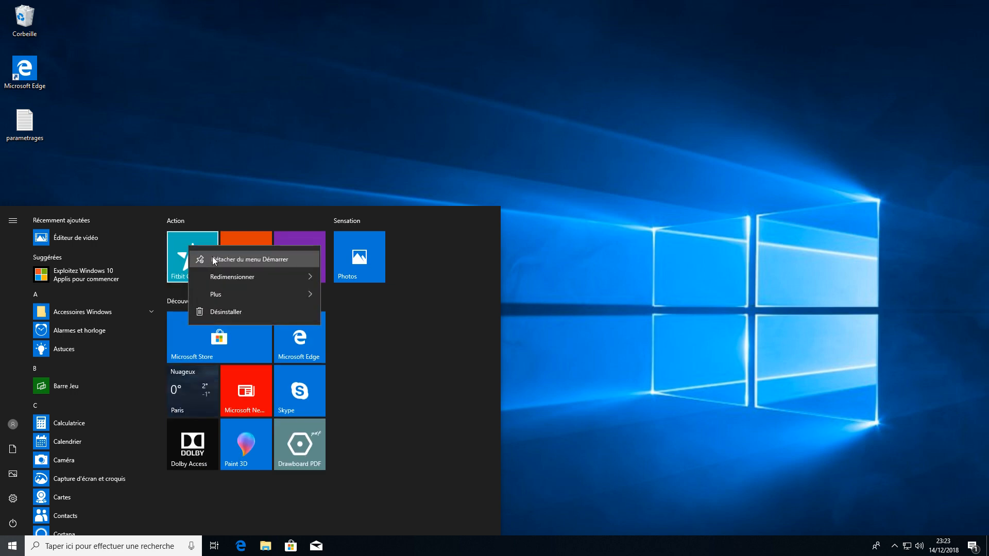
click(245, 261)
right_click(245, 261)
click(262, 264)
right_click(300, 259)
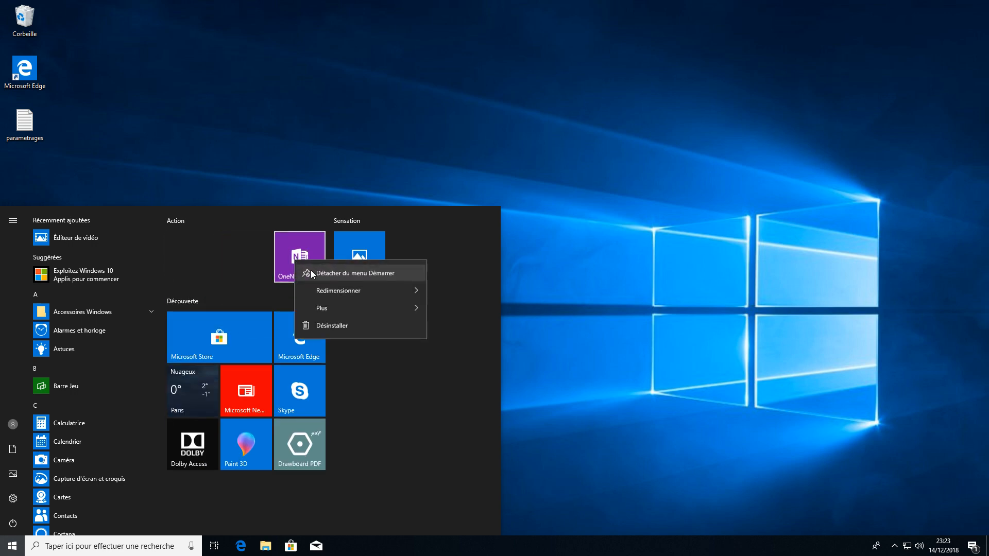
click(311, 267)
Unpin the Microsoft Store, Microsoft Edge, weather and Microsoft News tiles of the Découverte group.
right_click(227, 253)
click(256, 270)
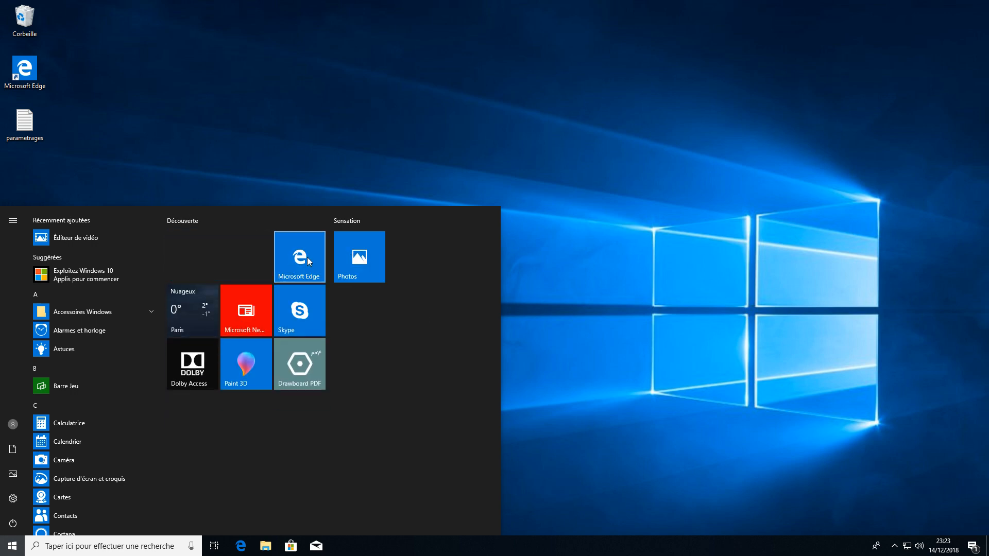
right_click(307, 257)
click(318, 269)
right_click(202, 258)
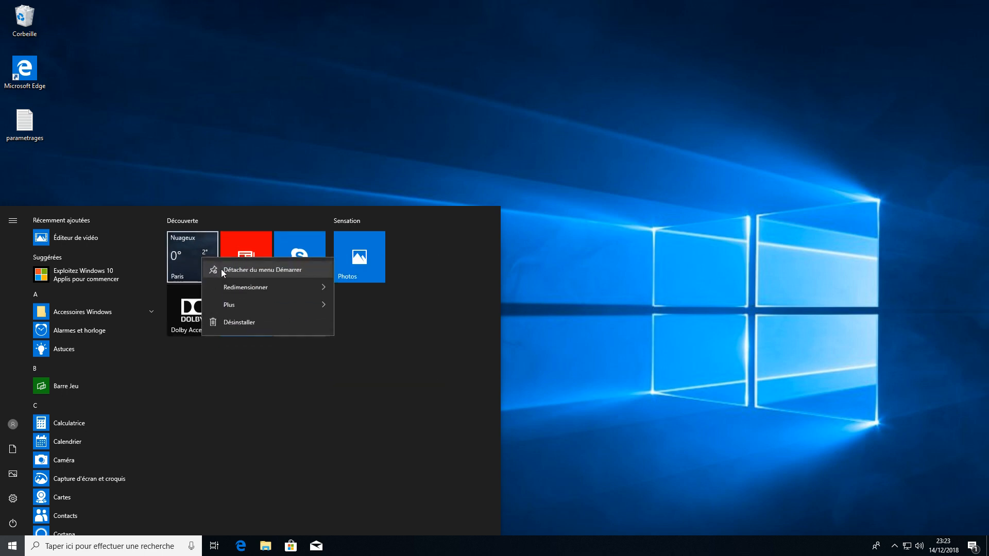
click(247, 261)
right_click(247, 261)
click(263, 267)
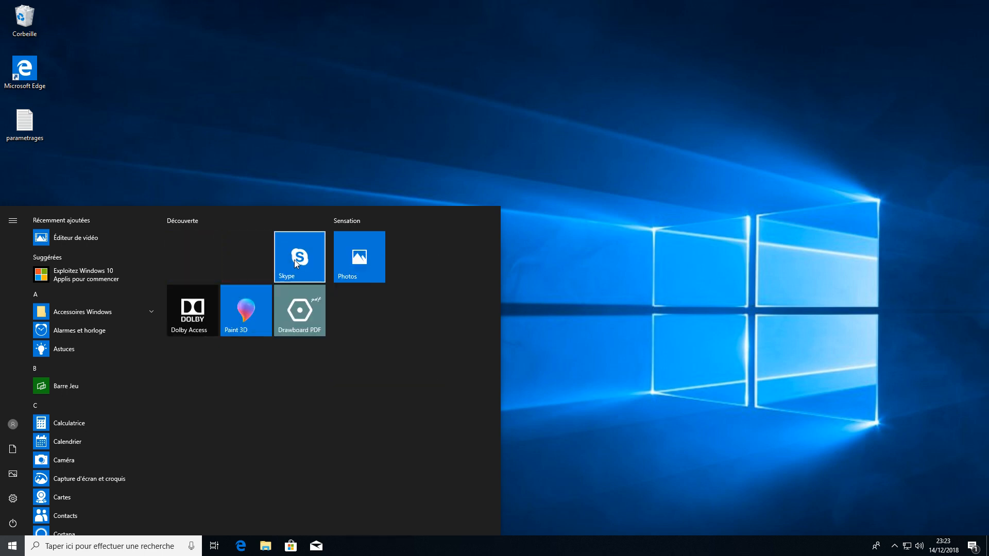
Unpin the Skype, Dolby Access, Paint 3D and Drawboard PDF tiles, and close the Start menu.
right_click(310, 270)
click(325, 276)
right_click(208, 274)
click(222, 280)
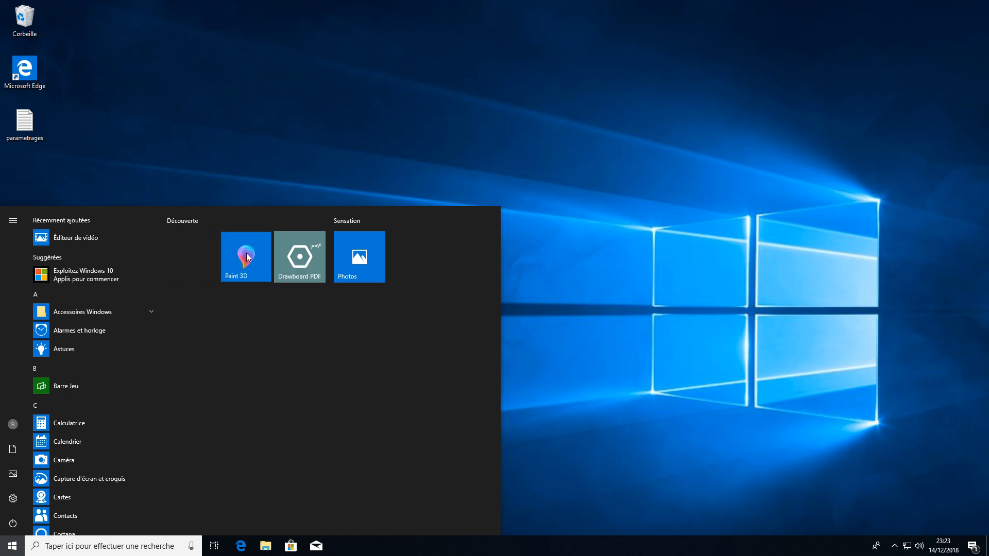
right_click(247, 255)
click(262, 266)
right_click(312, 260)
click(326, 267)
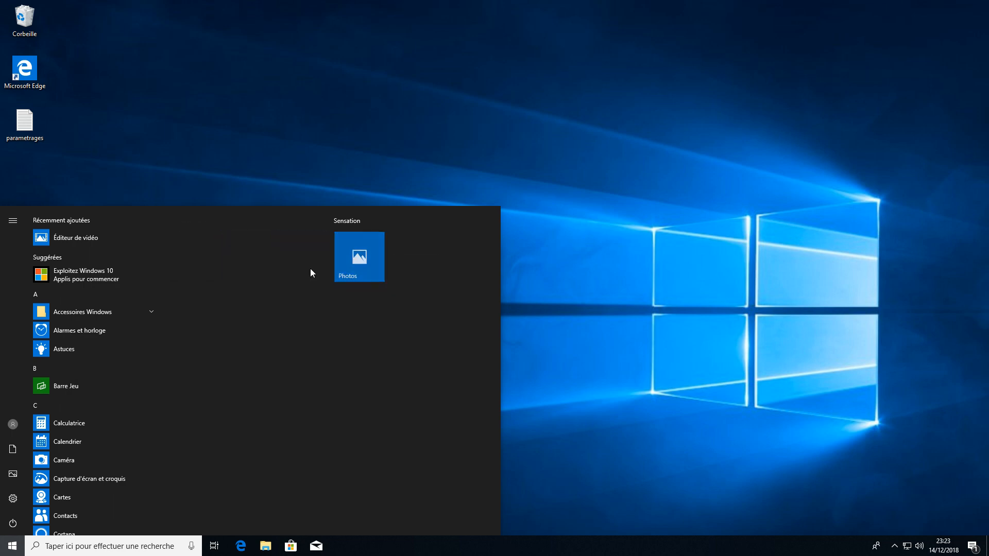
click(215, 170)
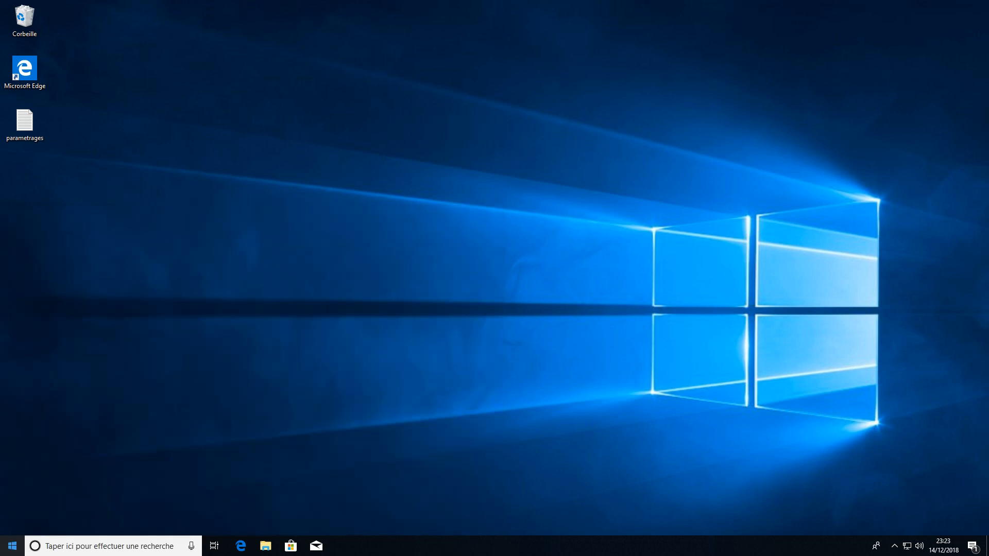
Open the Applications et fonctionnalités page of Windows Settings and maximize the window.
key(super)
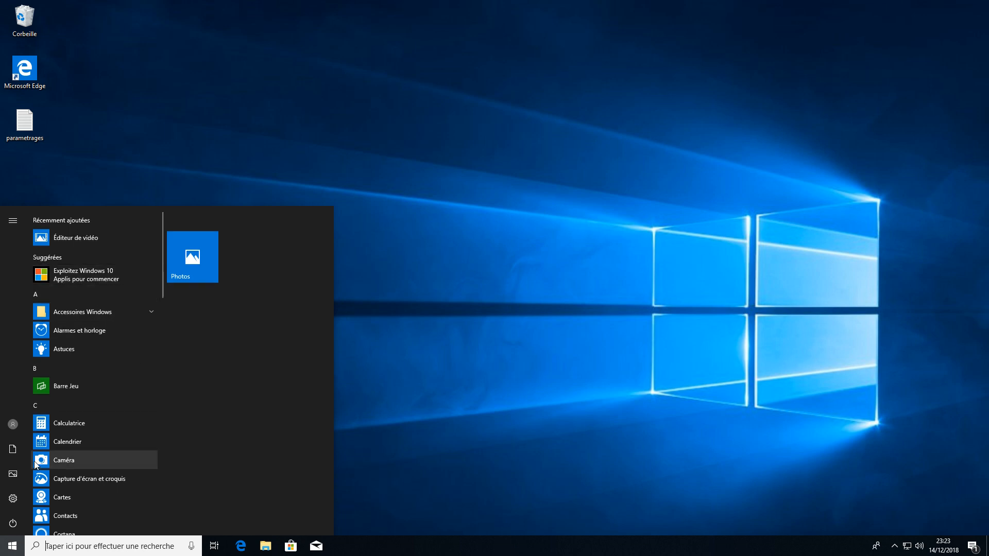
click(12, 500)
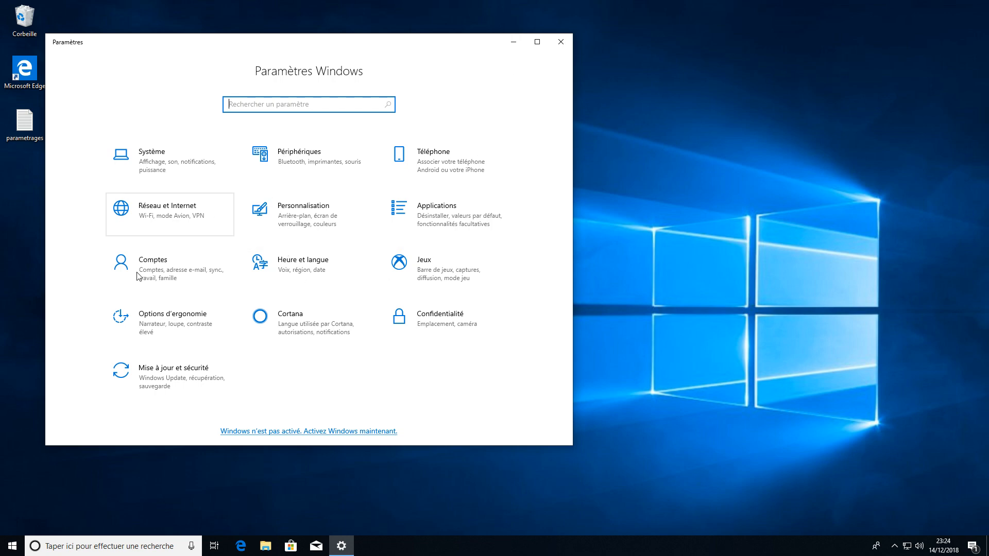
click(438, 215)
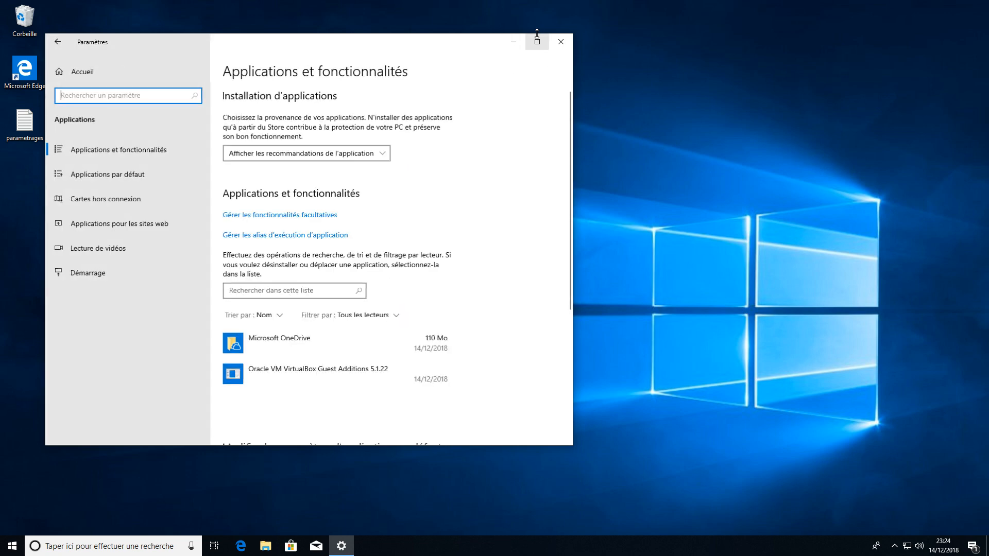
click(537, 42)
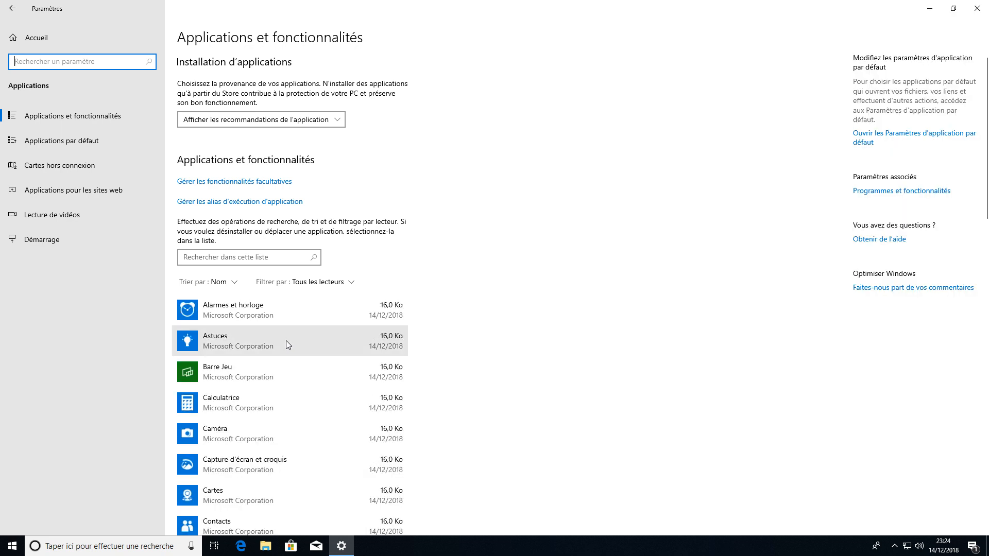
Uninstall the Astuces app from the list of installed applications.
click(230, 341)
click(221, 313)
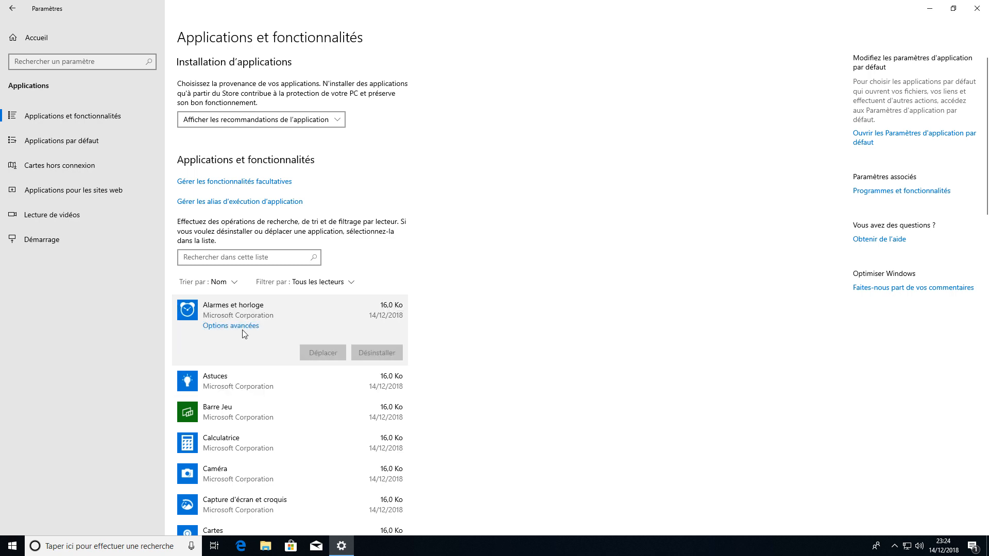
click(230, 375)
click(384, 383)
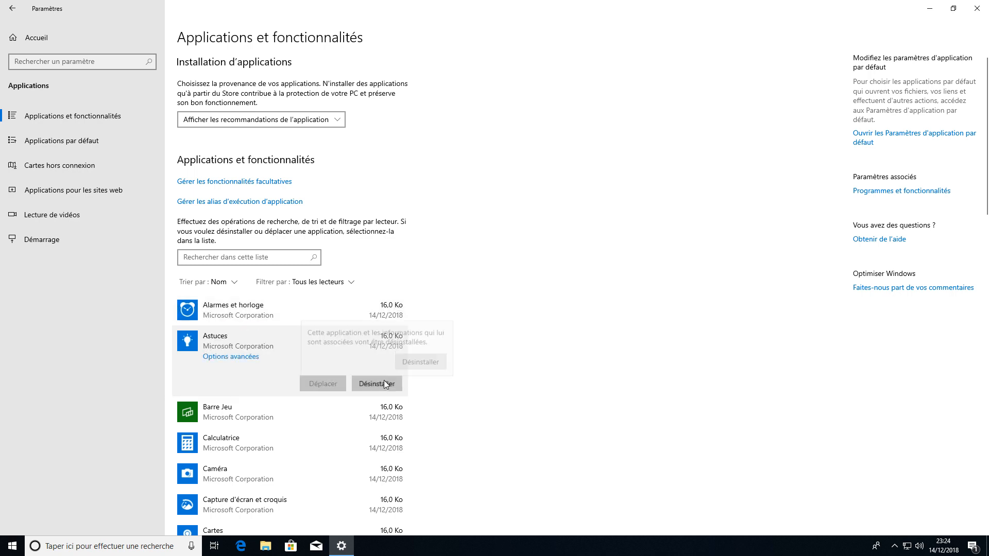
click(424, 360)
Check whether Barre Jeu, Capture d'écran et croquis, Contacts, Extensions de support web and Films et TV can be uninstalled.
scroll(258, 389, down, 3)
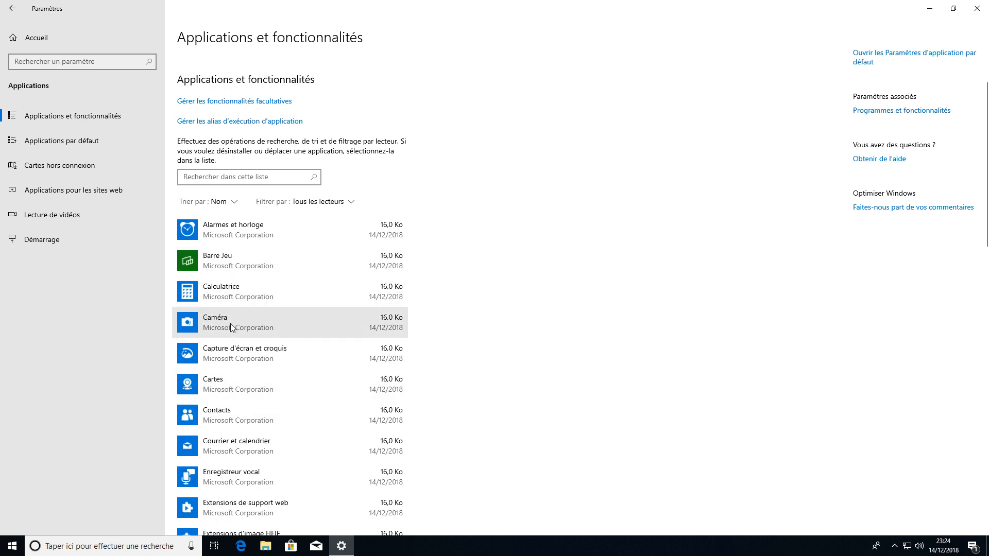
click(243, 259)
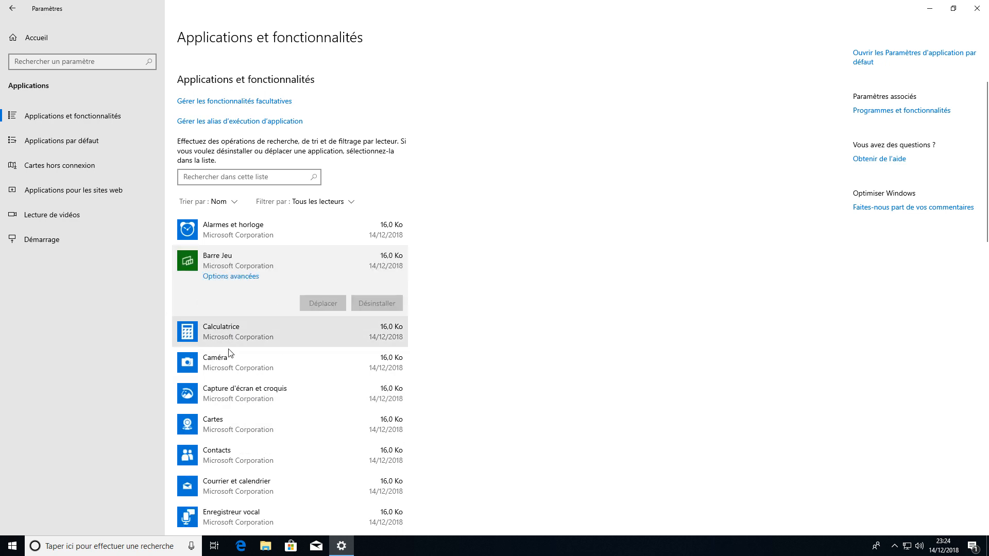
click(231, 397)
scroll(247, 386, down, 1)
scroll(254, 379, down, 5)
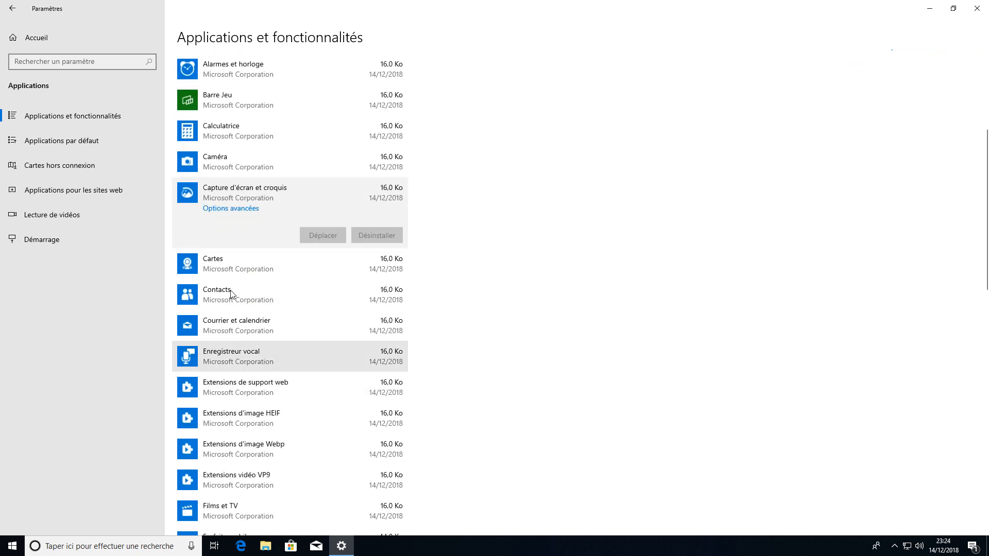
click(230, 297)
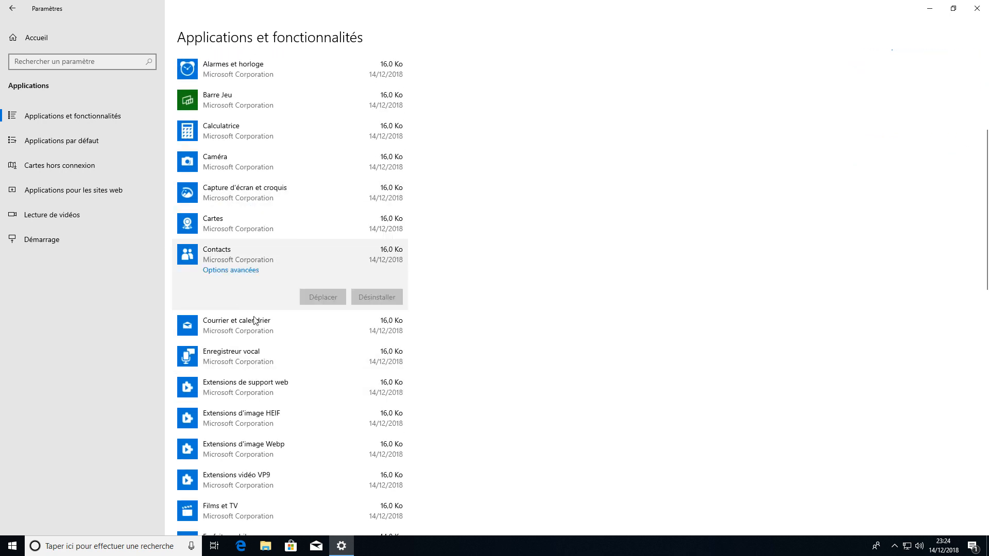
scroll(257, 389, down, 3)
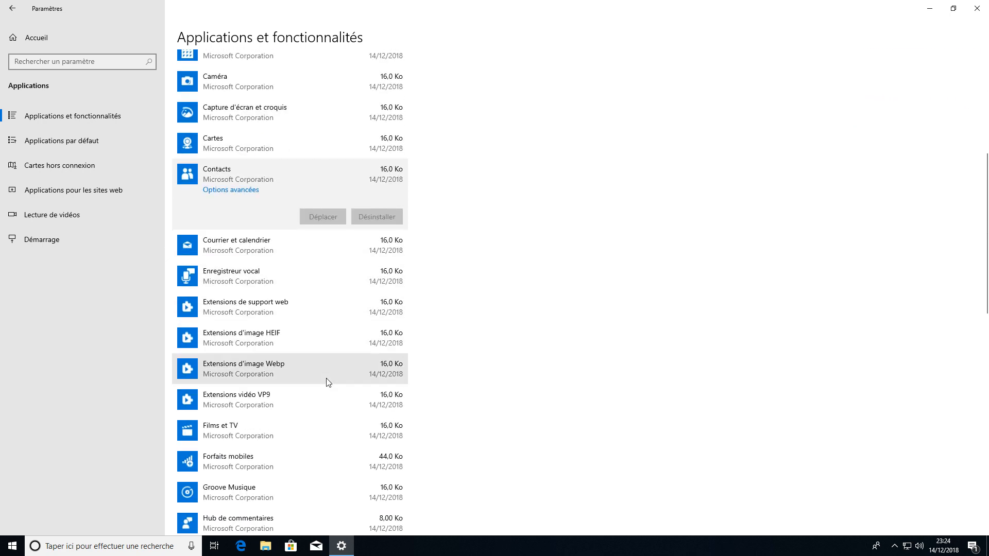
click(230, 313)
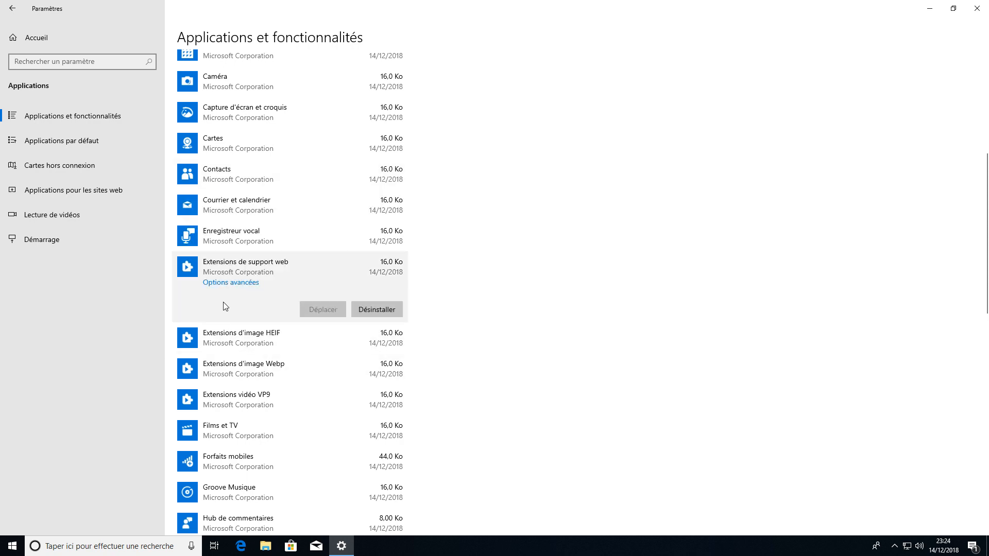
scroll(225, 306, down, 3)
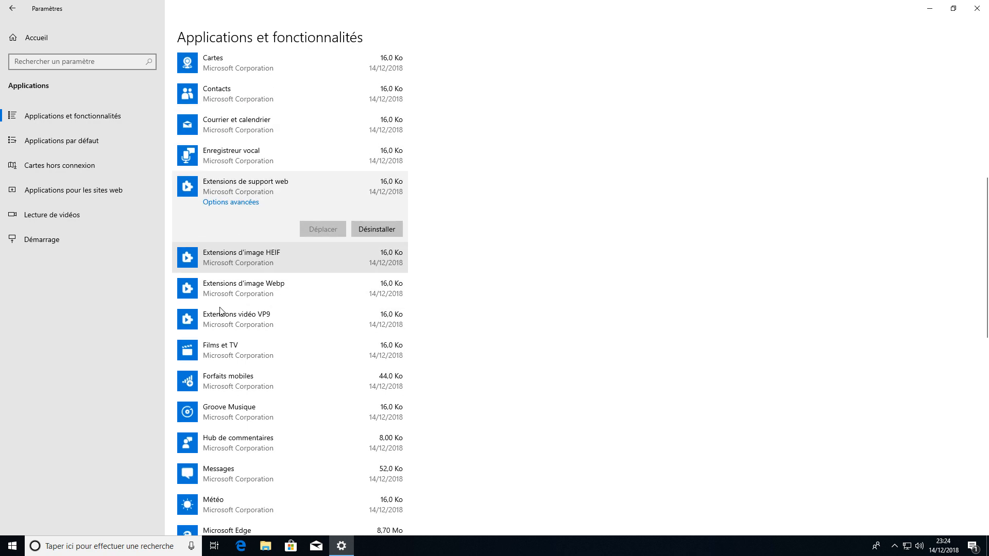
click(234, 355)
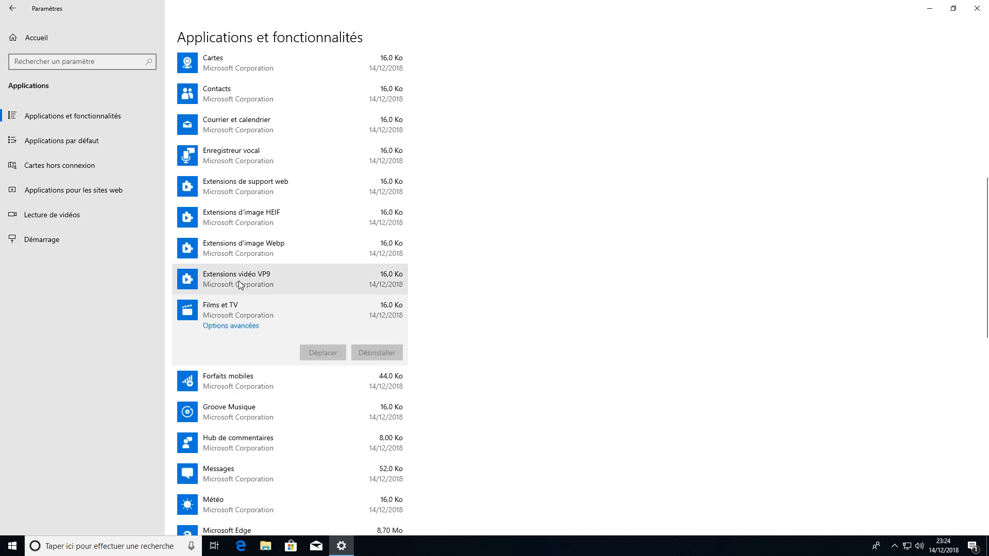
Uninstall the Forfaits mobiles and Hub de commentaires apps from the list of installed applications.
click(232, 384)
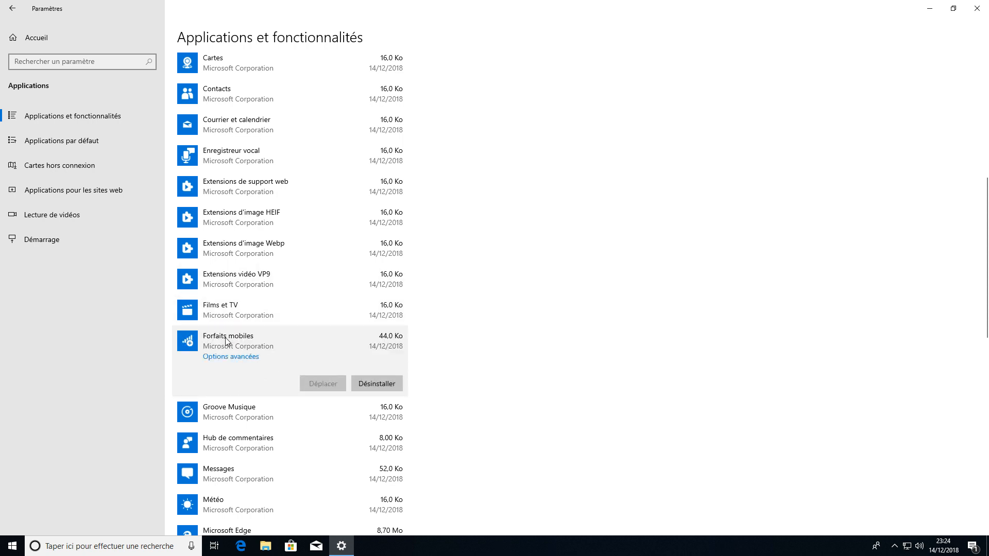
click(370, 383)
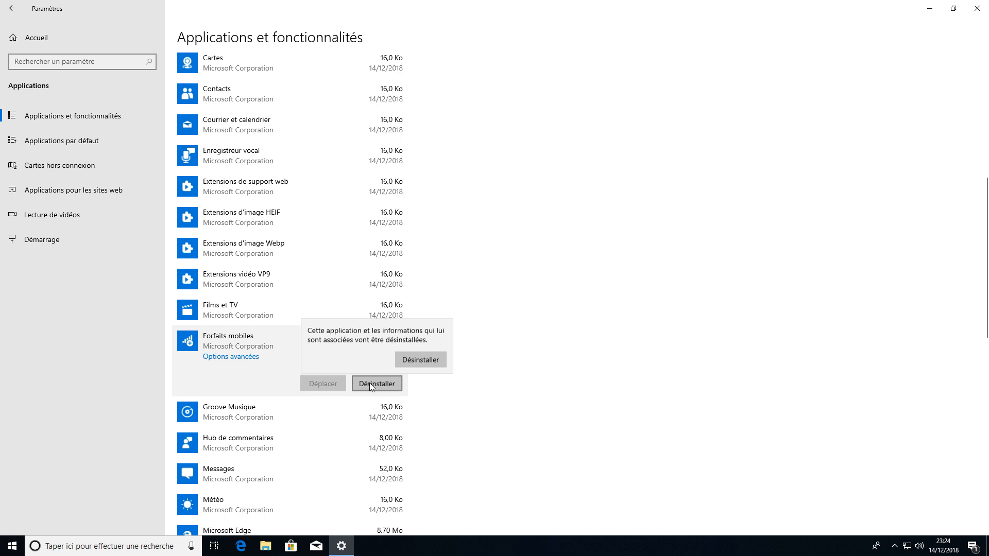
click(410, 361)
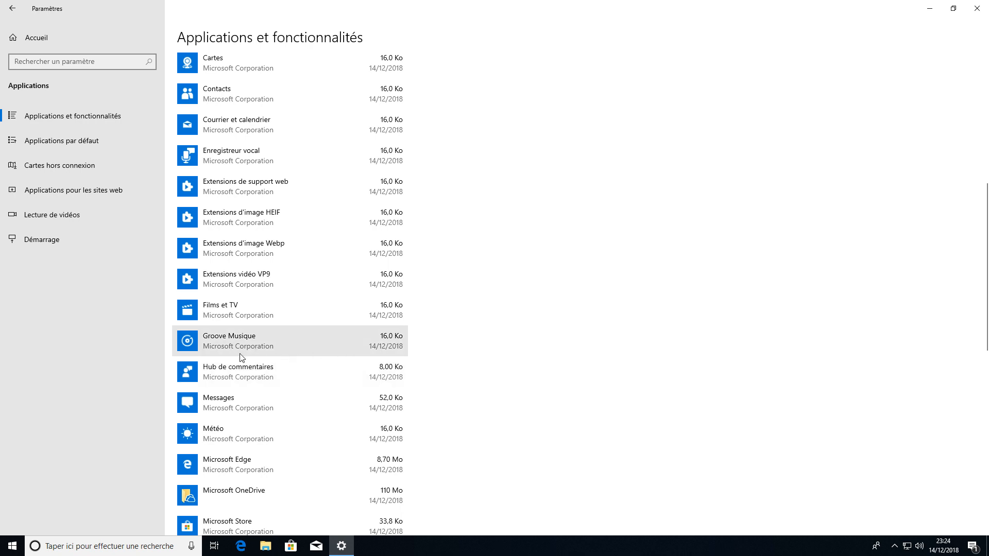
click(244, 374)
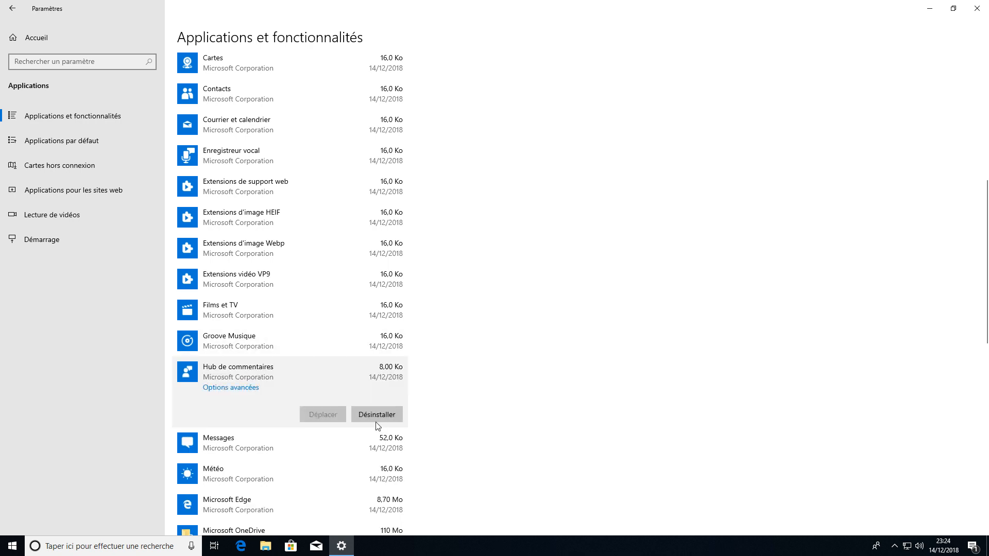
click(377, 415)
click(420, 390)
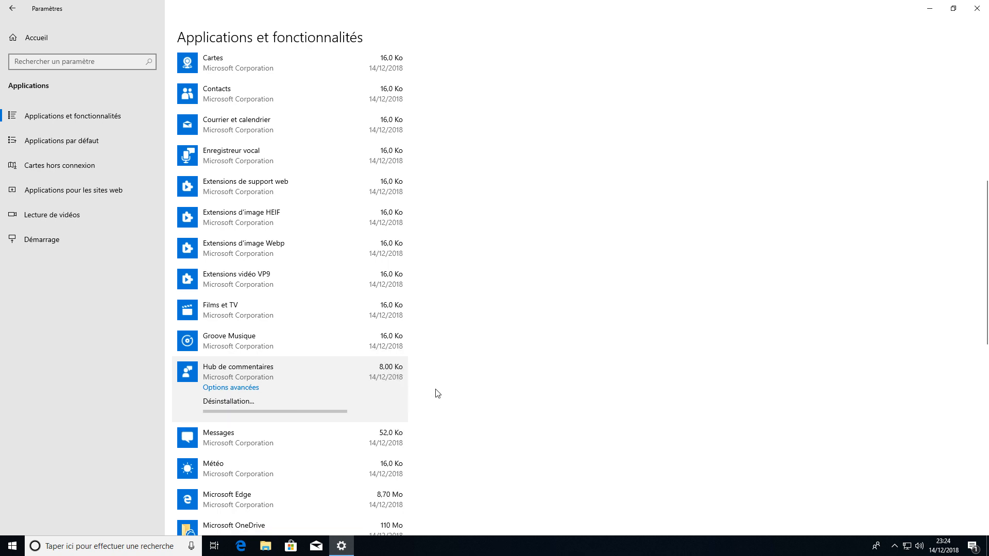
Check the options for Microsoft Edge in the applications list, and uninstall the Météo app.
scroll(434, 394, down, 3)
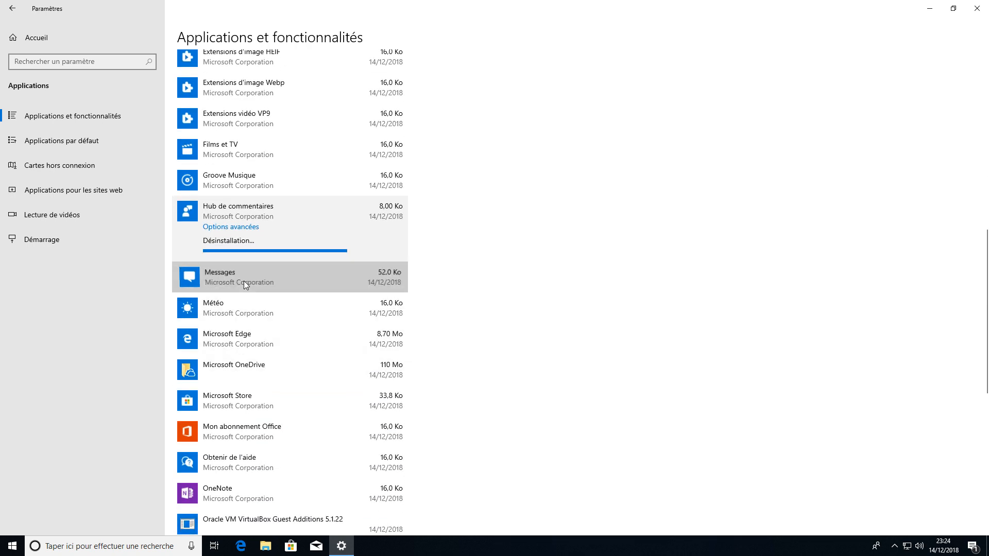
click(244, 280)
click(259, 317)
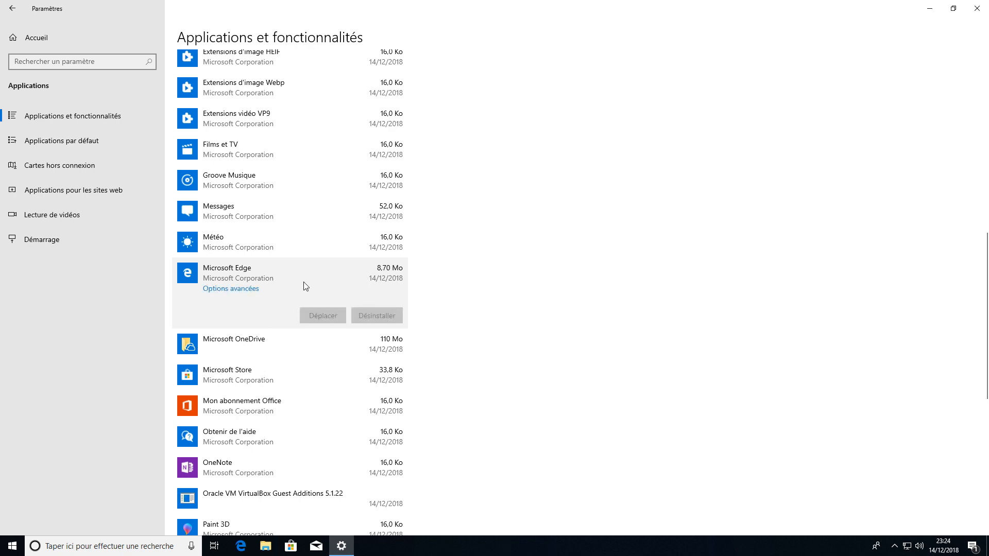
click(320, 256)
click(378, 286)
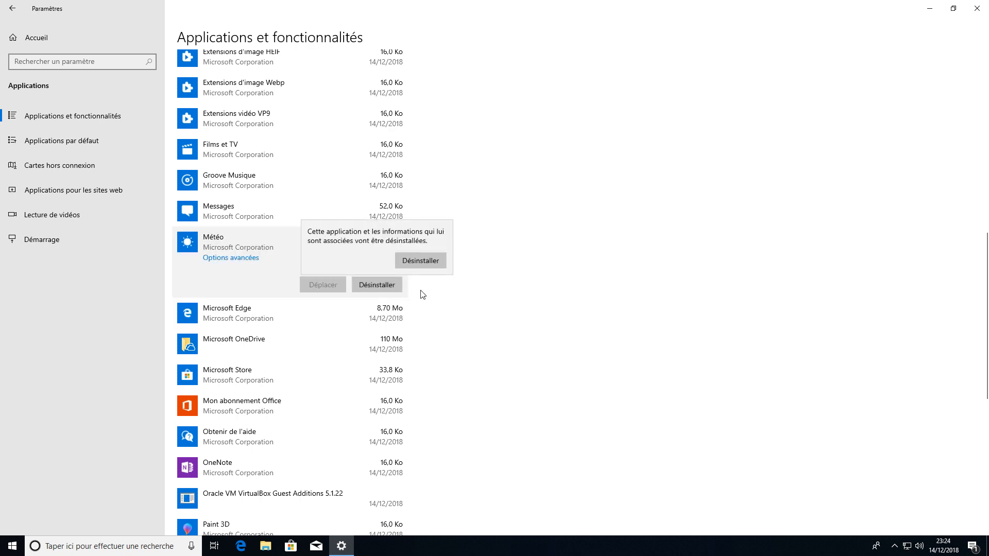
click(427, 263)
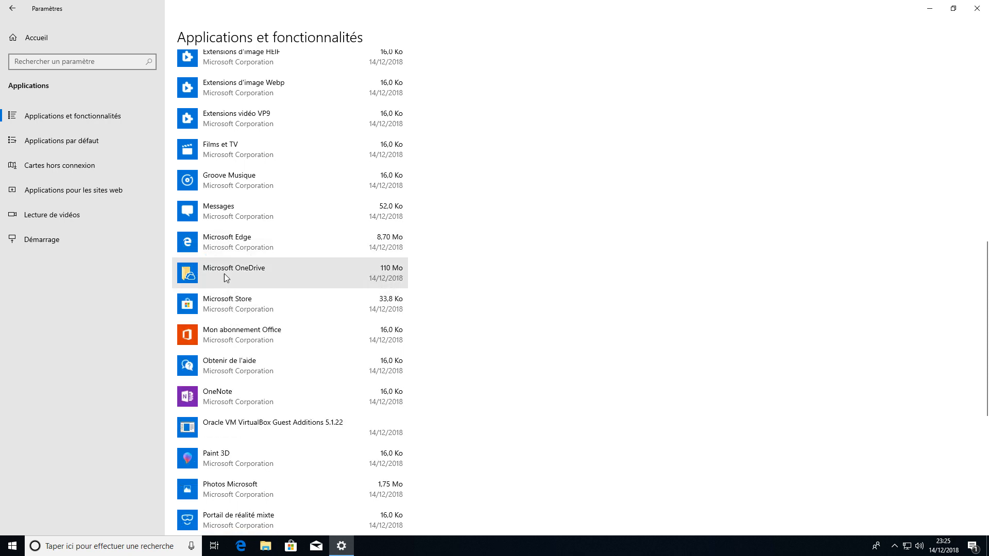
Uninstall Microsoft OneDrive from the applications list and authorize its removal.
click(220, 244)
click(221, 312)
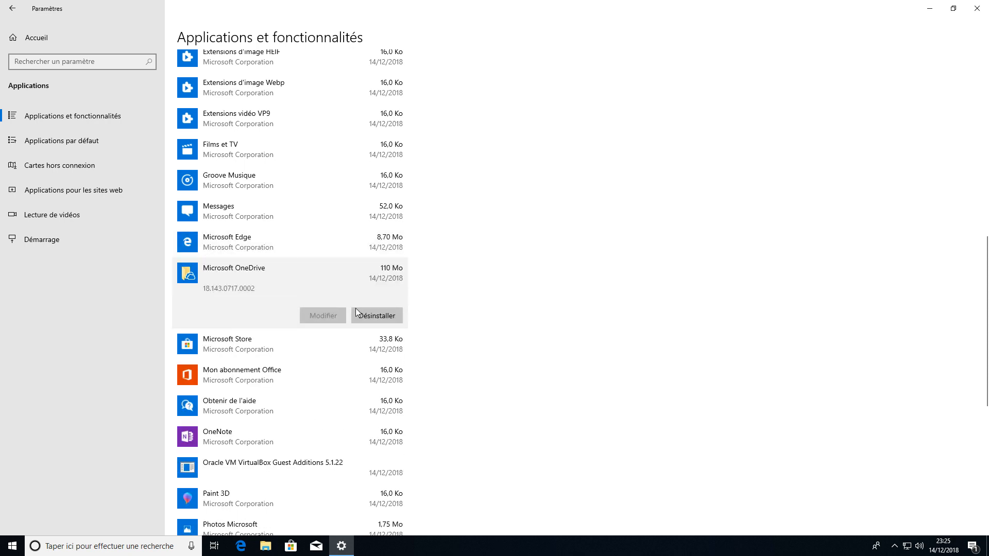
click(379, 312)
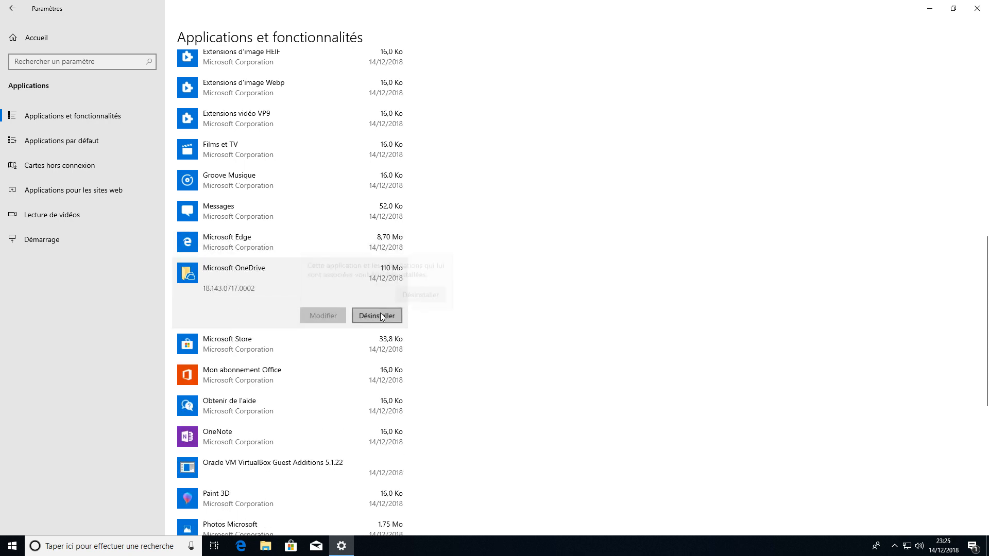
click(421, 290)
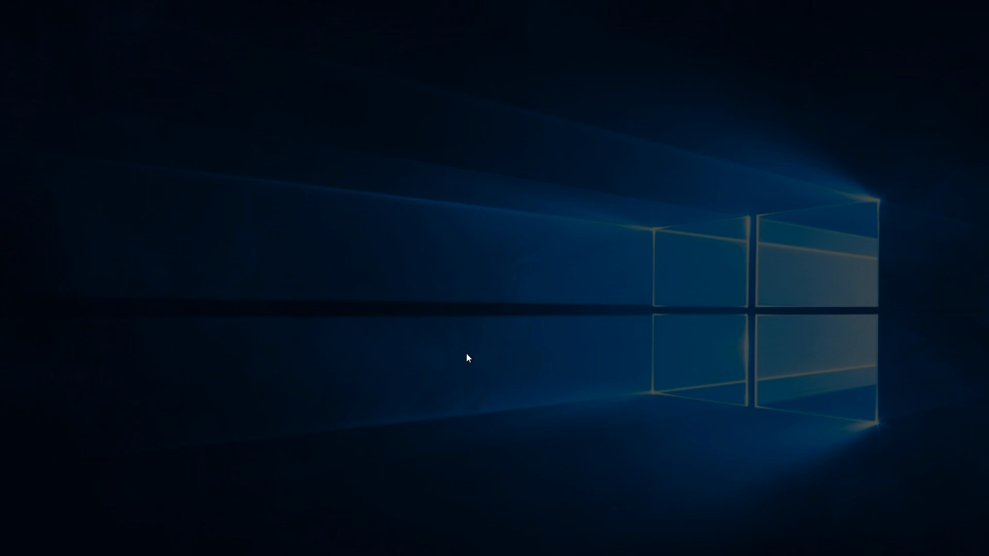
click(453, 343)
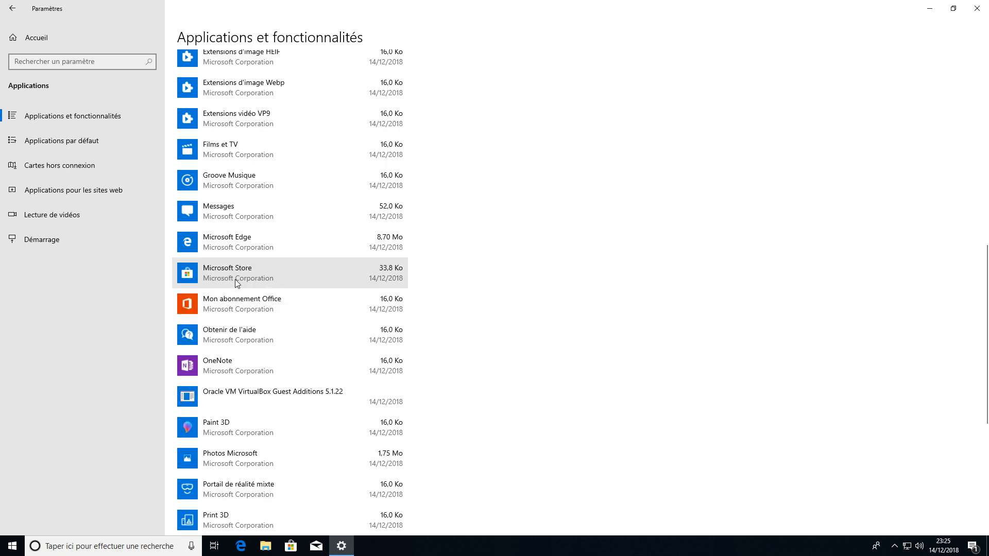
Uninstall the Mon abonnement Office and OneNote apps from the applications list.
click(255, 308)
click(369, 348)
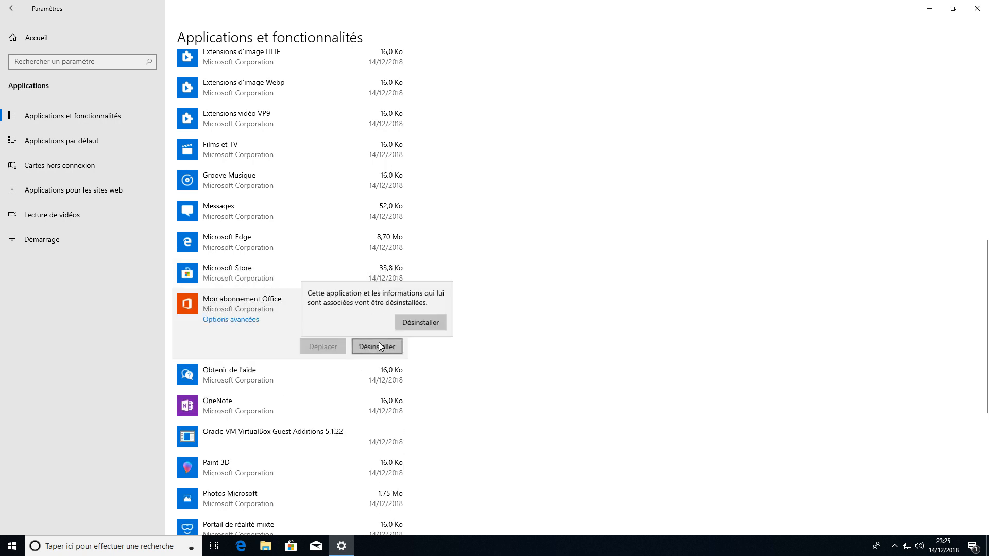
click(419, 323)
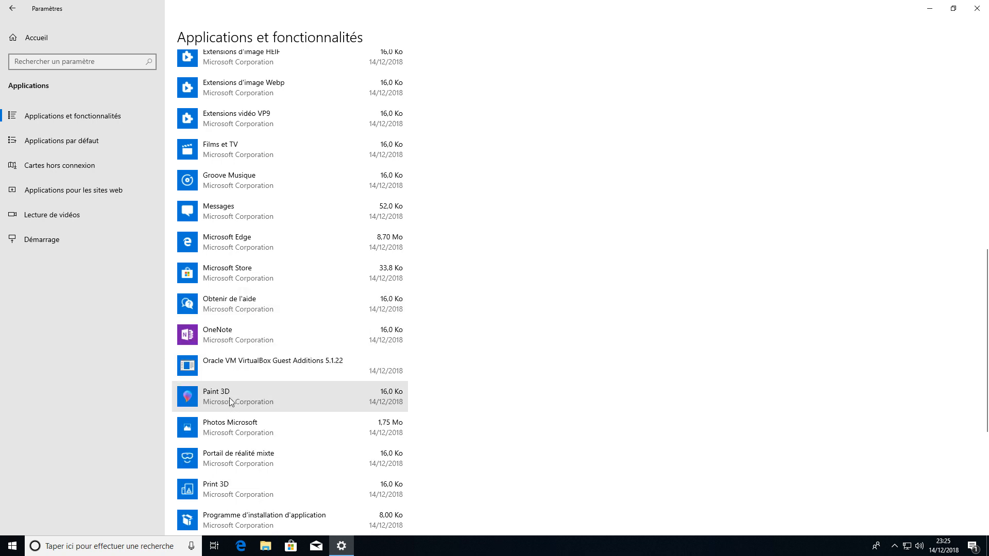
click(229, 330)
click(388, 377)
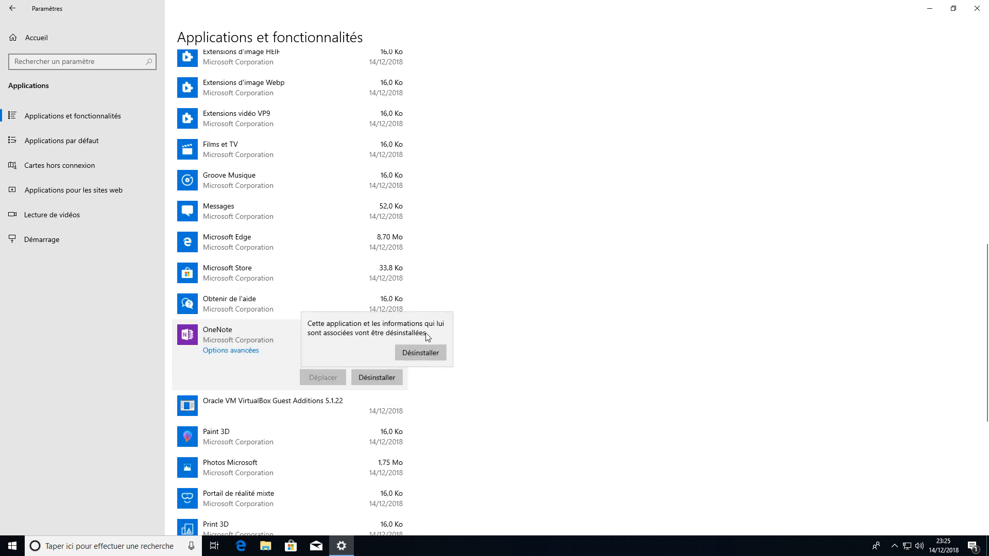
click(429, 357)
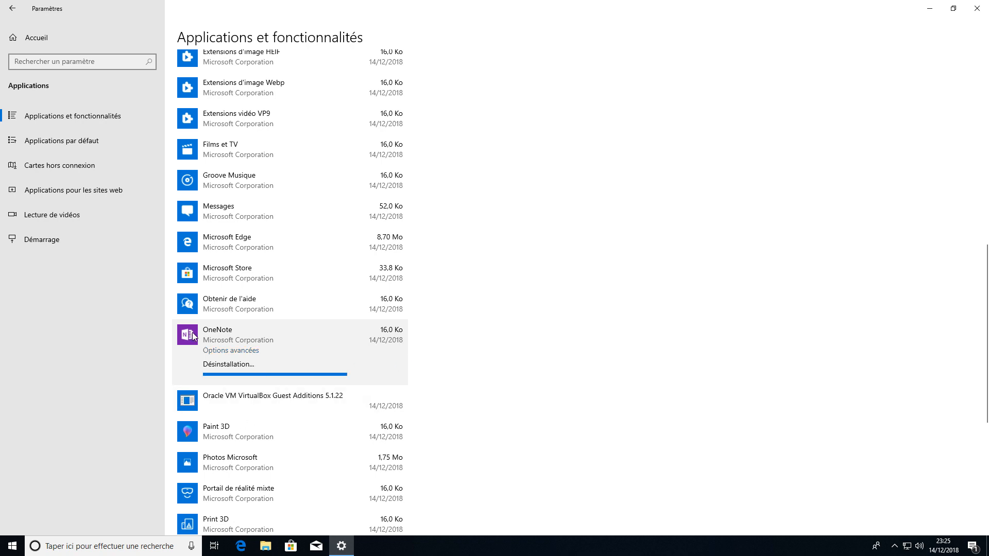
Uninstall the Portail de réalité mixte app, keeping Oracle VM VirtualBox Guest Additions installed.
click(223, 341)
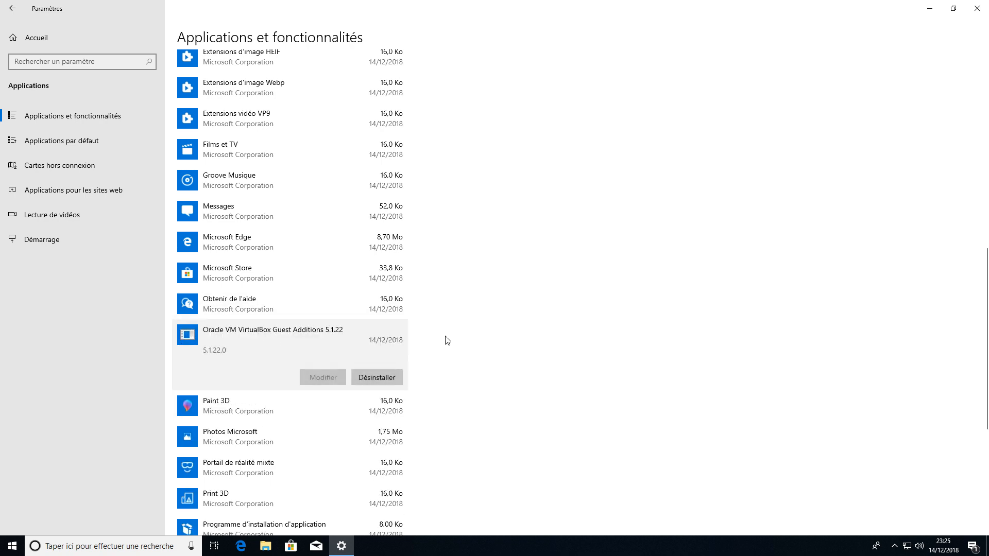
scroll(476, 340, down, 2)
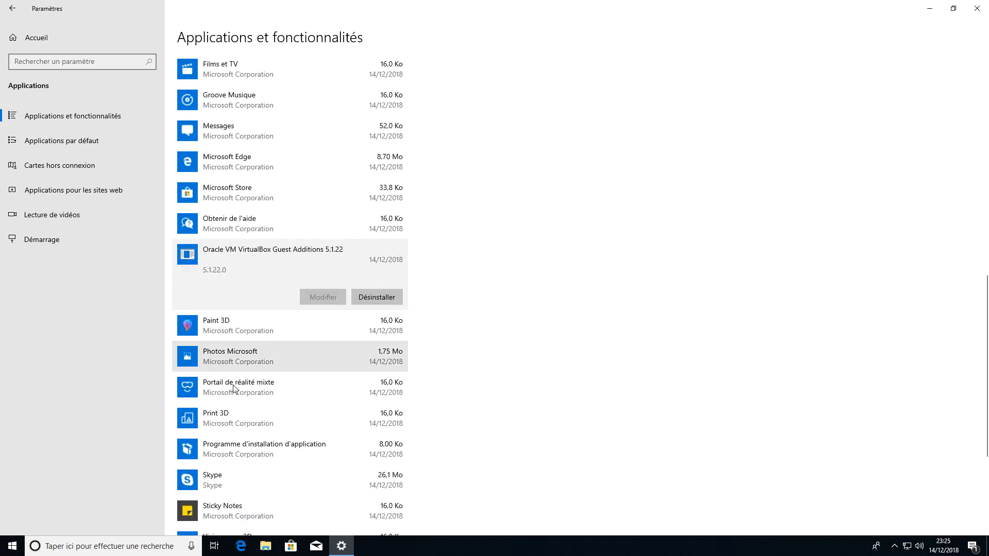
click(236, 387)
click(373, 391)
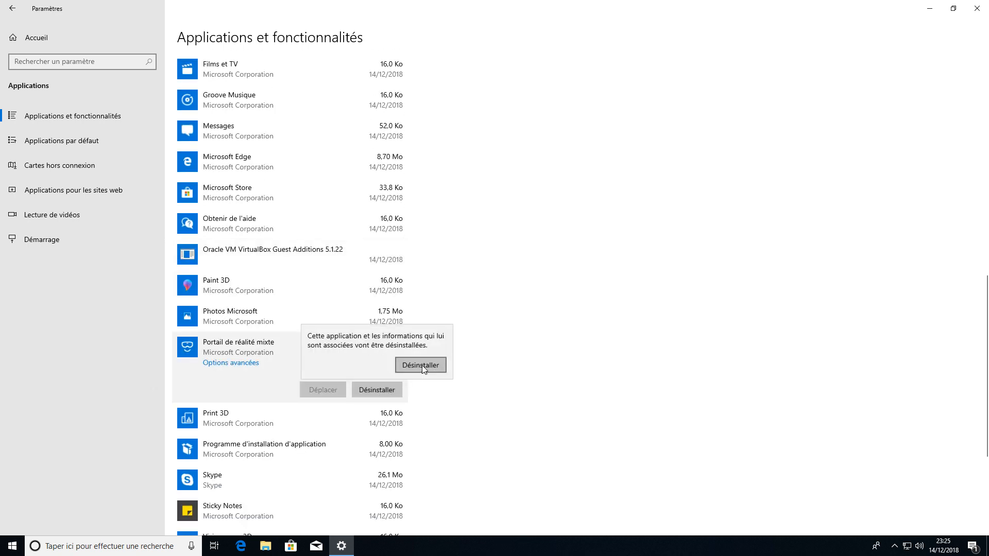
click(421, 366)
Uninstall the Skype app from the list of installed applications.
scroll(476, 349, down, 2)
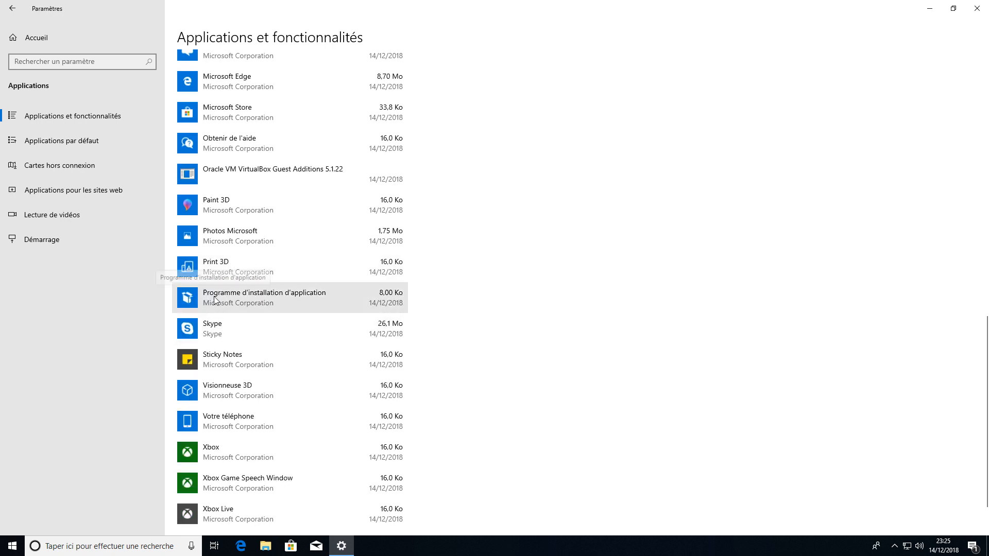
click(230, 332)
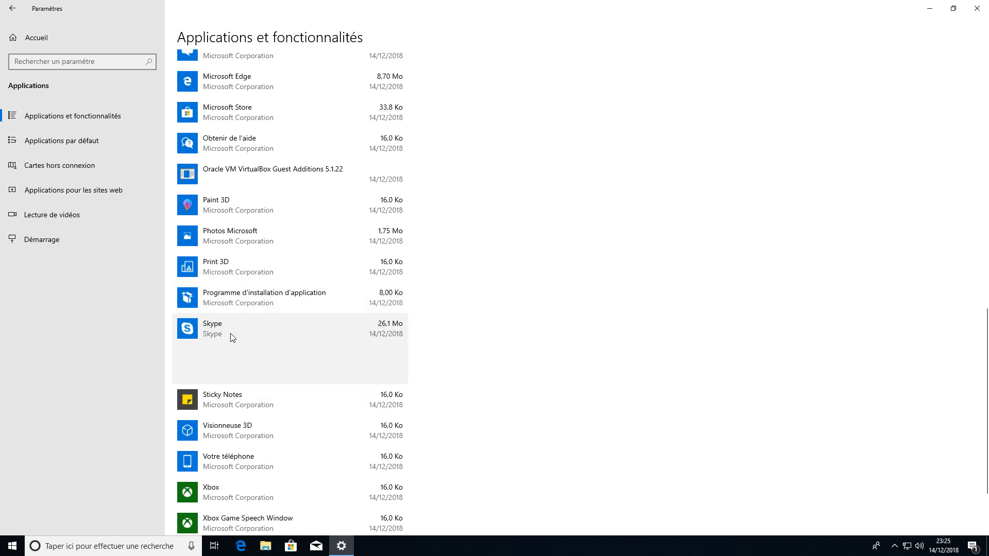
click(390, 371)
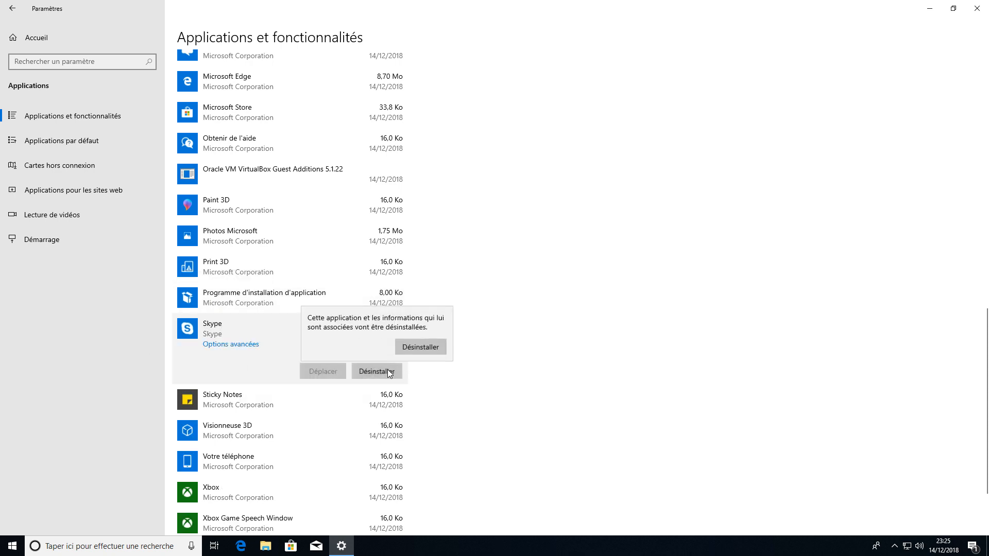
click(421, 345)
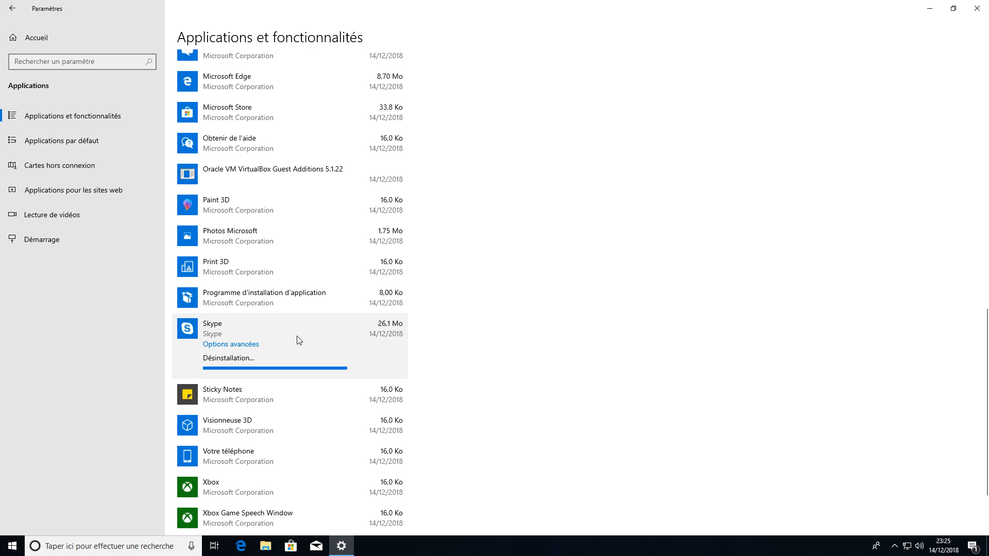
Check whether Visionneuse 3D and Votre téléphone can be removed, and uninstall the Xbox Live app.
click(226, 366)
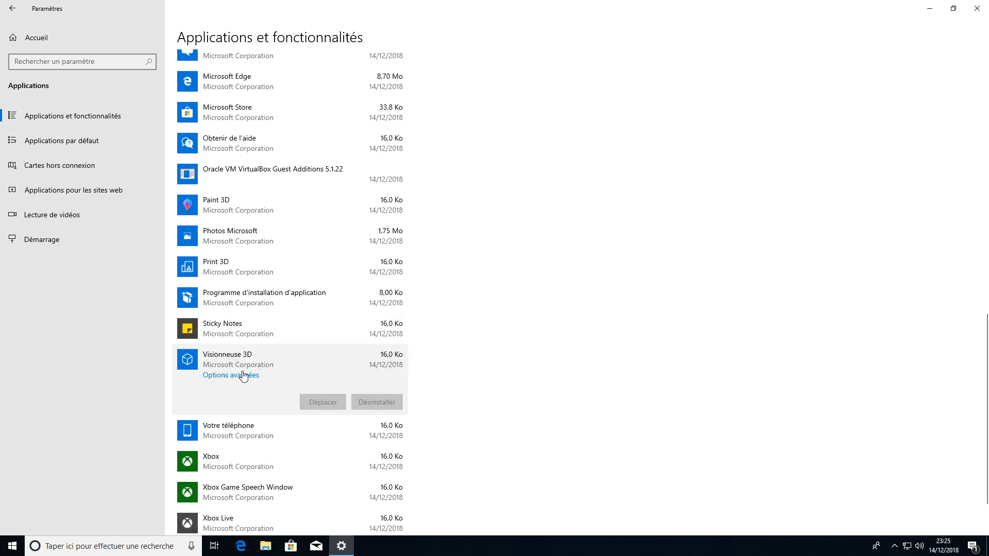
click(247, 428)
scroll(258, 407, down, 2)
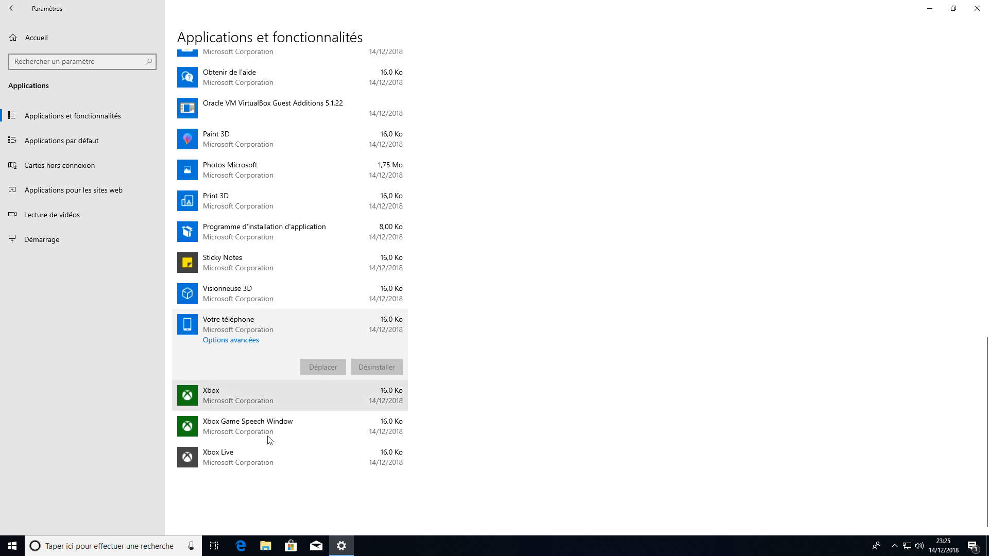
click(230, 457)
click(369, 459)
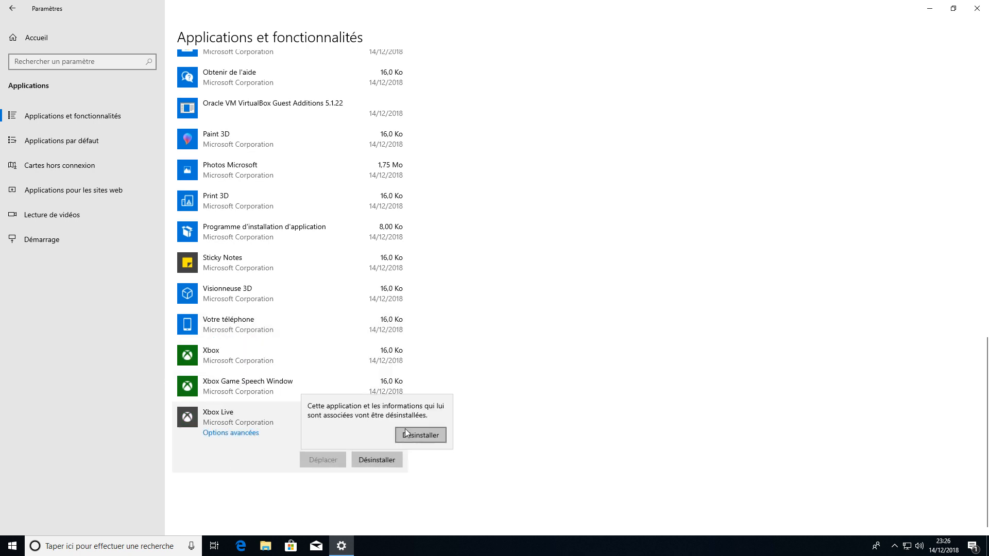
click(435, 438)
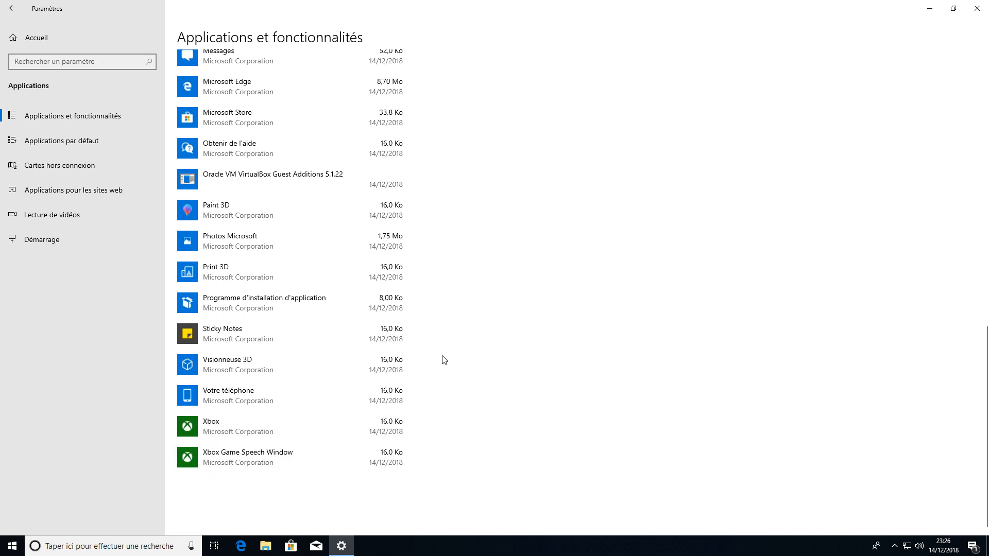
Review the remaining installed applications throughout the list.
scroll(443, 366, up, 2)
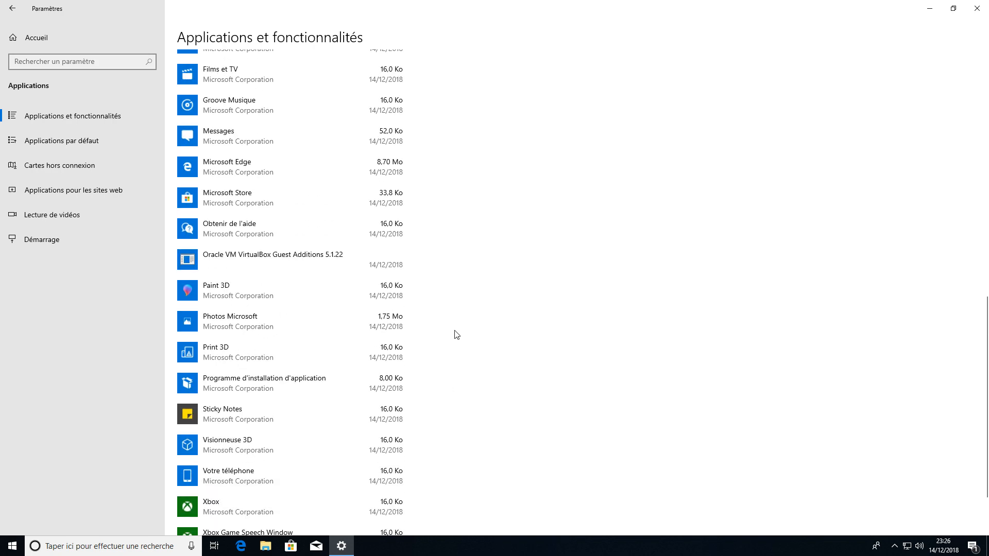
scroll(456, 334, up, 3)
scroll(438, 332, up, 10)
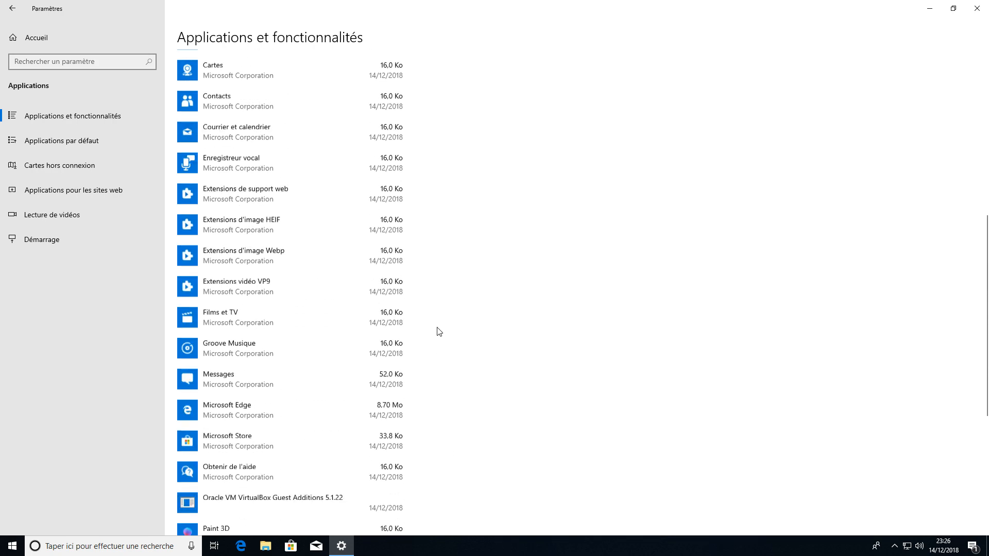
scroll(430, 340, down, 10)
scroll(423, 345, down, 4)
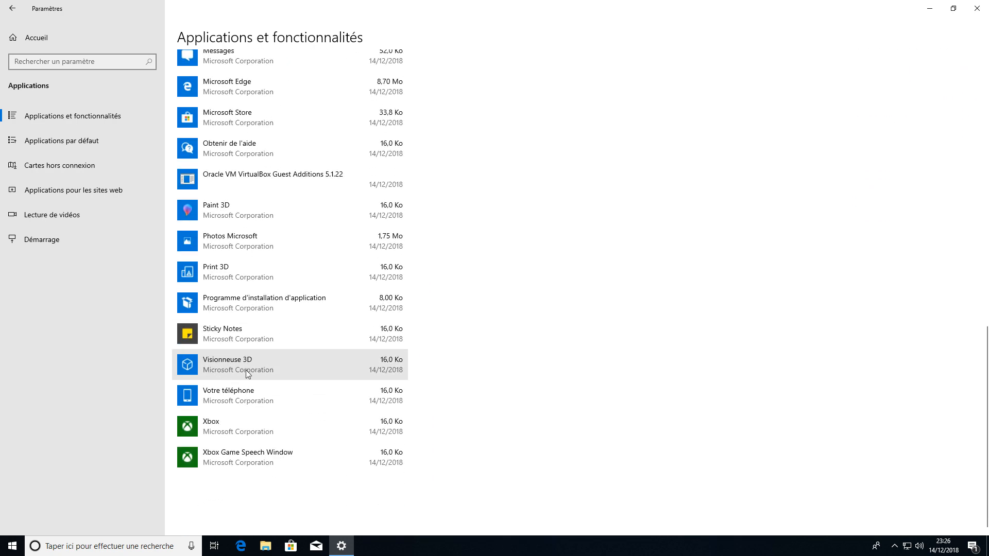
scroll(291, 334, up, 10)
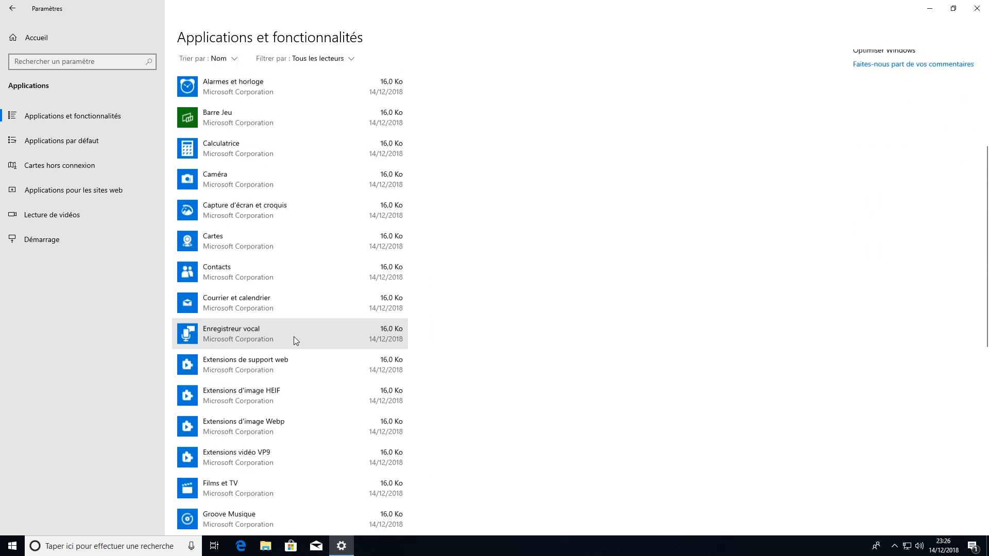
Return to the Paramètres Windows home page and restore it to a smaller window clear of the desktop icons.
click(11, 12)
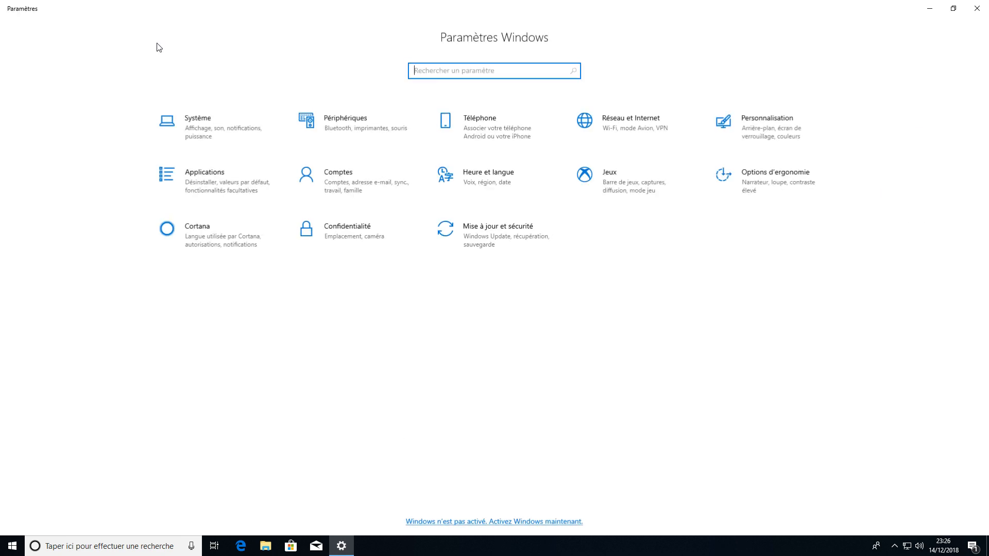
click(952, 8)
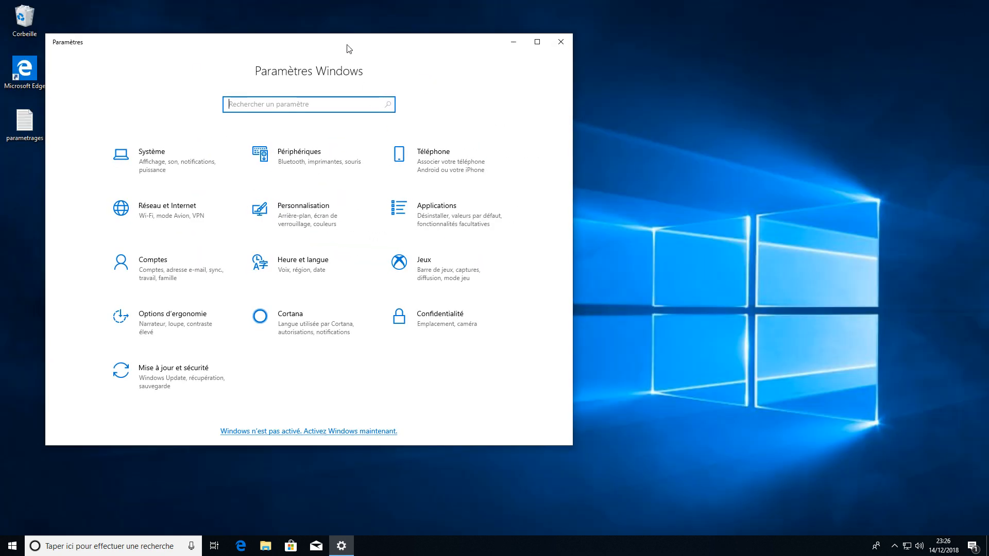
drag(347, 44, 510, 65)
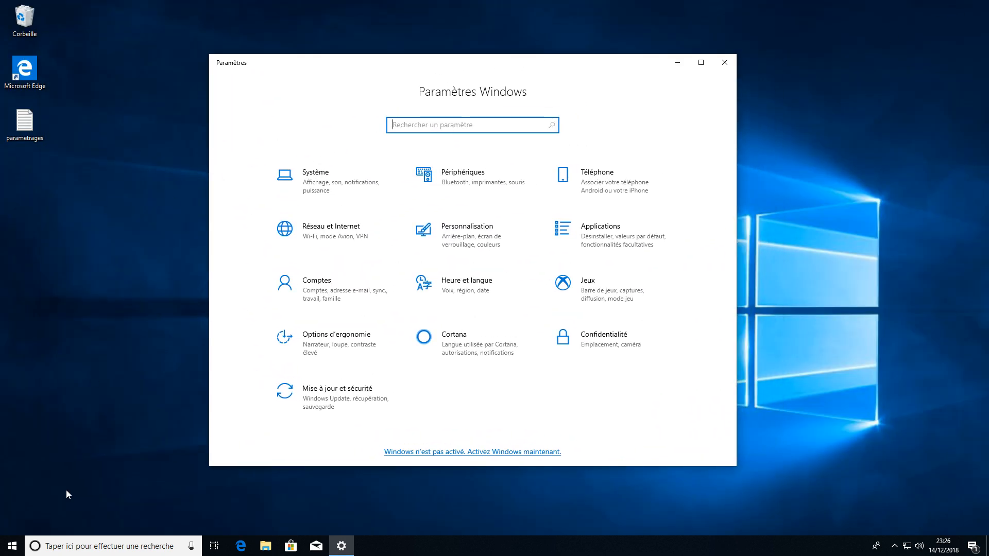
Open the parametrages text file from the desktop and arrange its window beside the Settings window.
click(12, 545)
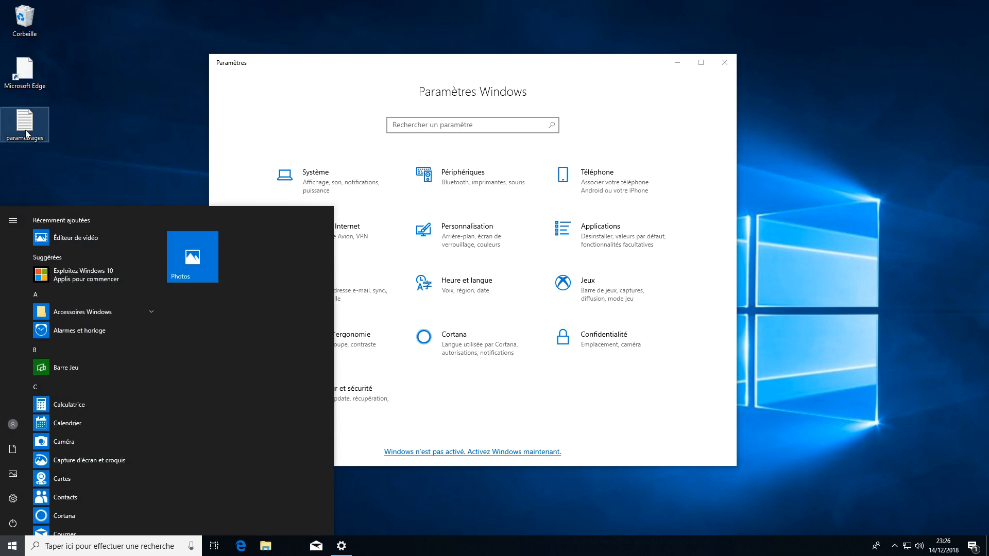
double_click(26, 133)
drag(300, 60, 208, 107)
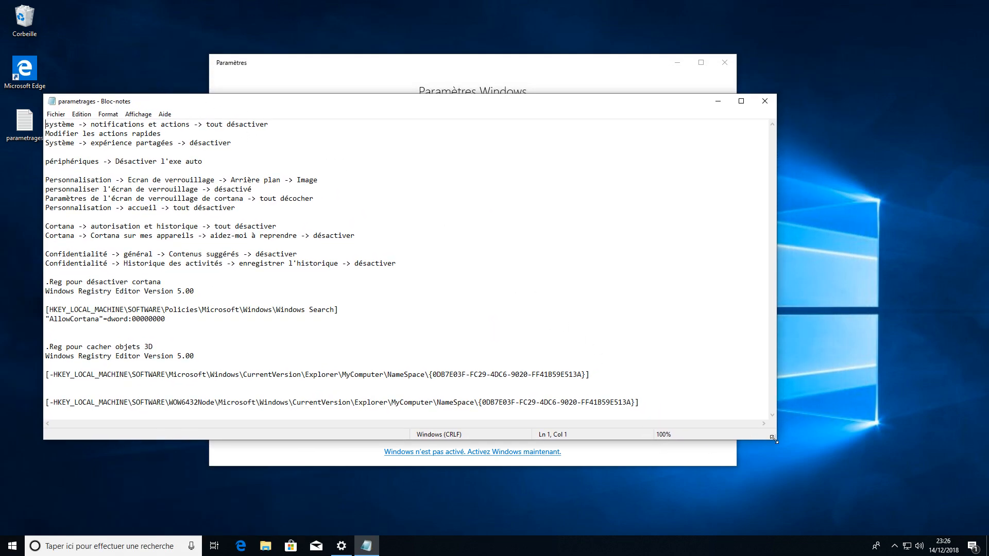
drag(775, 439, 731, 509)
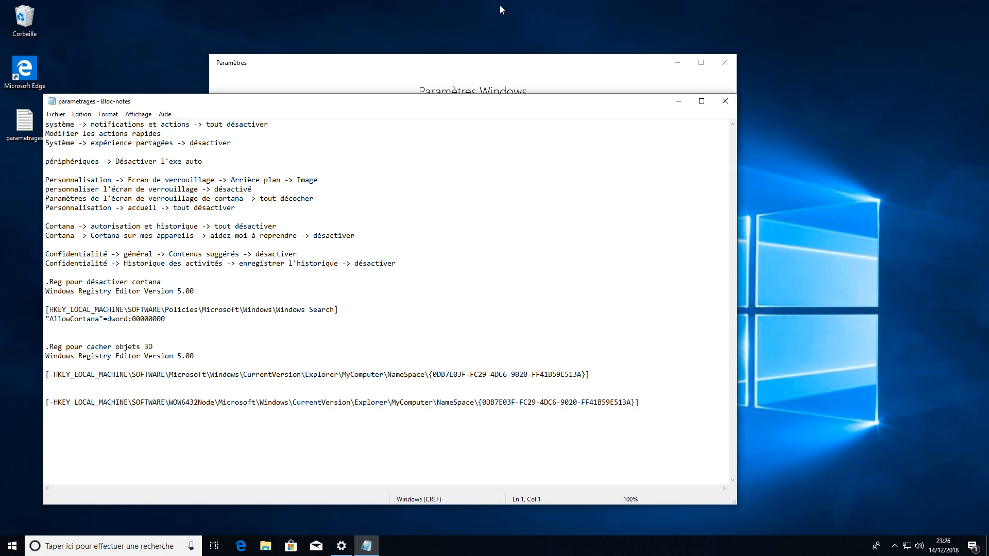
drag(461, 64, 582, 90)
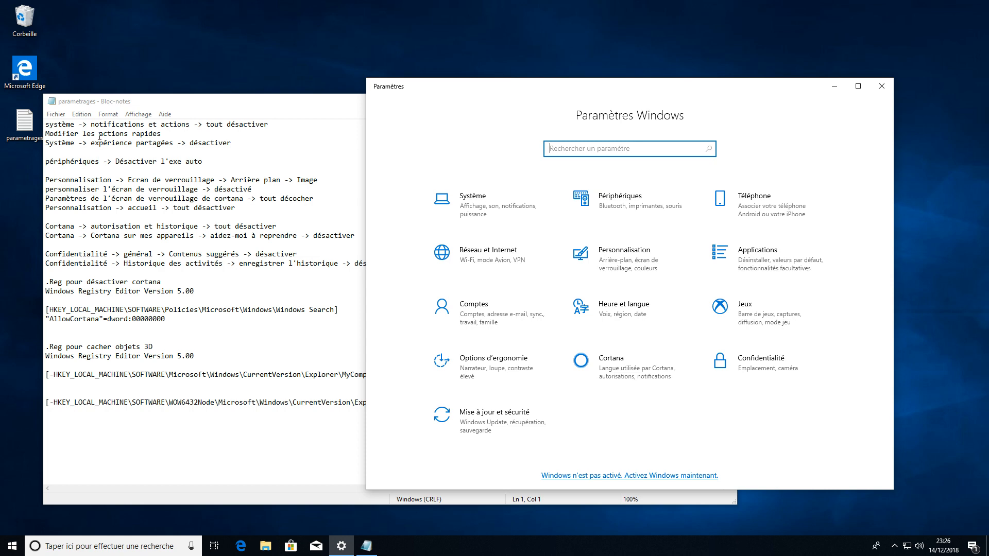
Disable all five general notification options in the system's Notifications et actions settings.
click(508, 201)
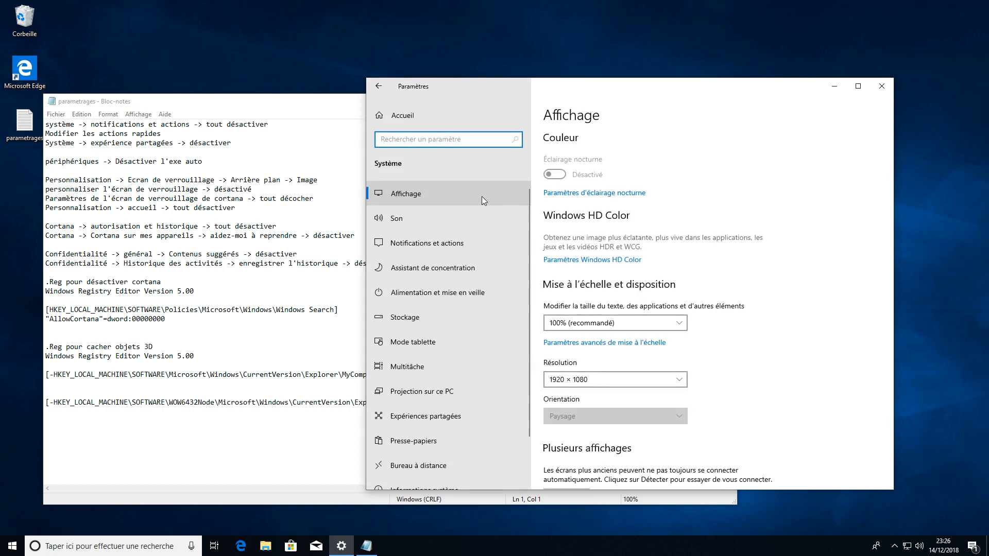
click(438, 248)
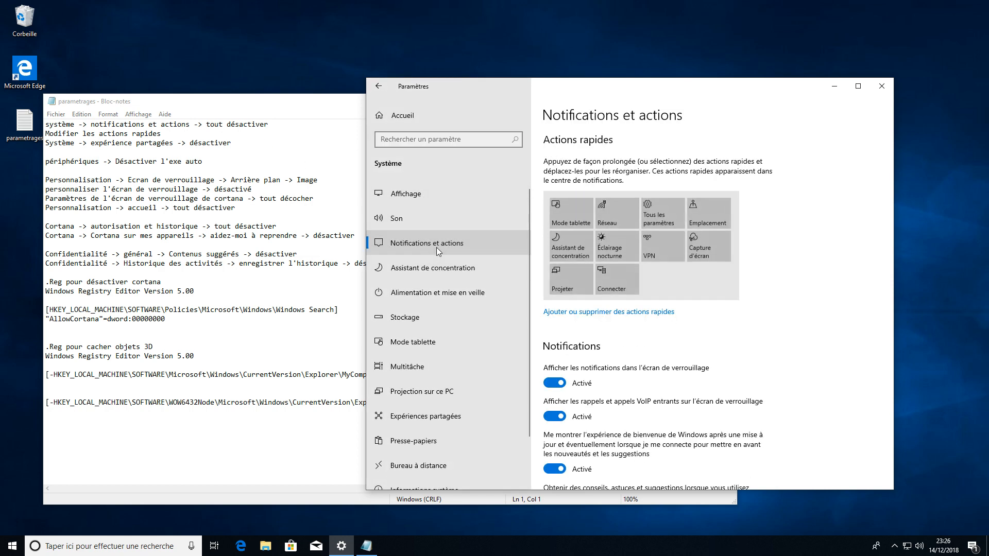
scroll(601, 292, down, 3)
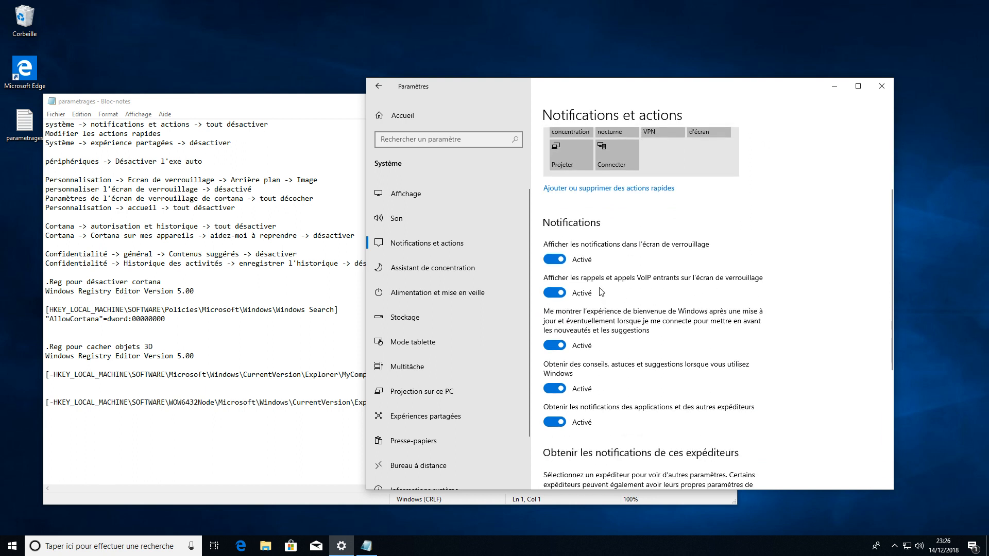
click(555, 259)
click(558, 293)
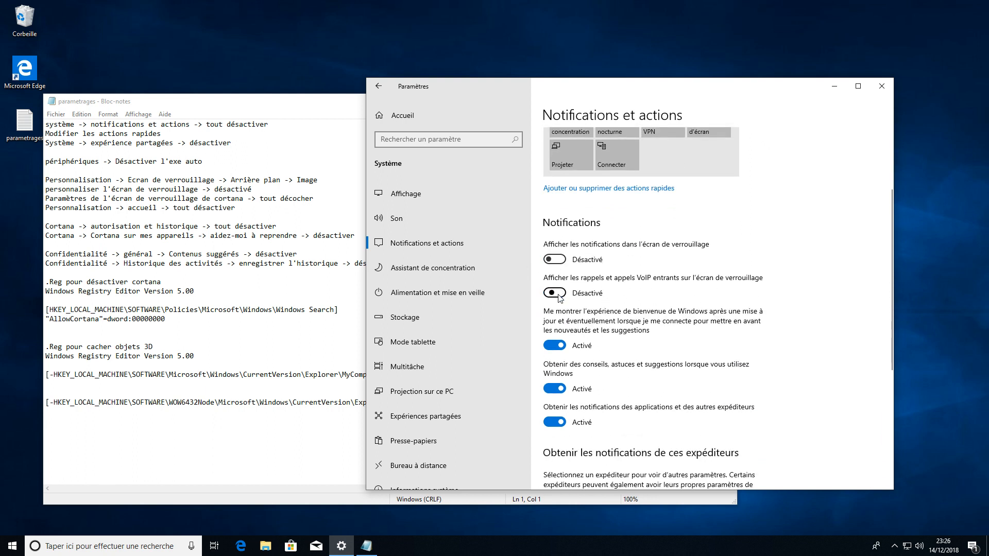
click(555, 345)
click(555, 388)
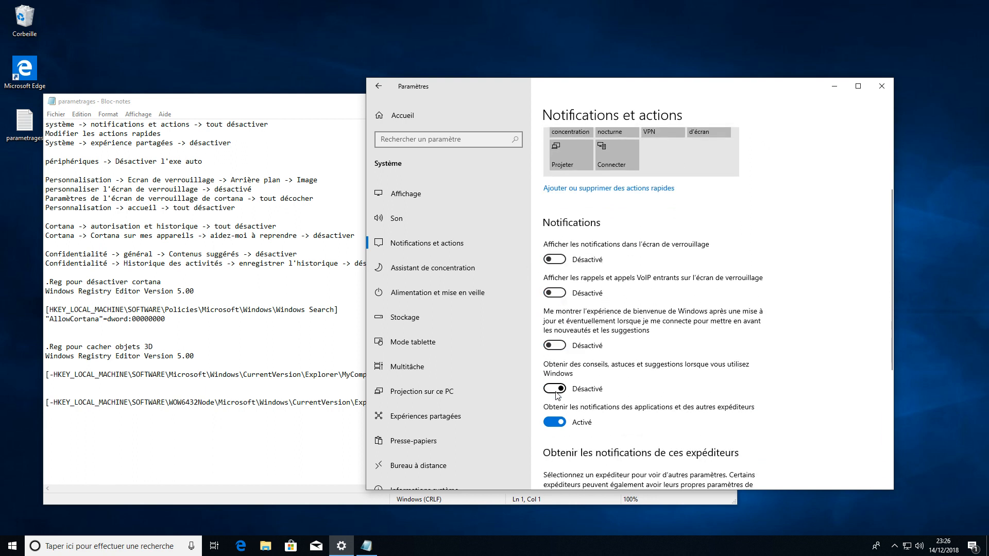
click(554, 421)
Open the page for adding or removing quick actions, check the notification centre, and turn off Mode tablette.
scroll(638, 304, up, 3)
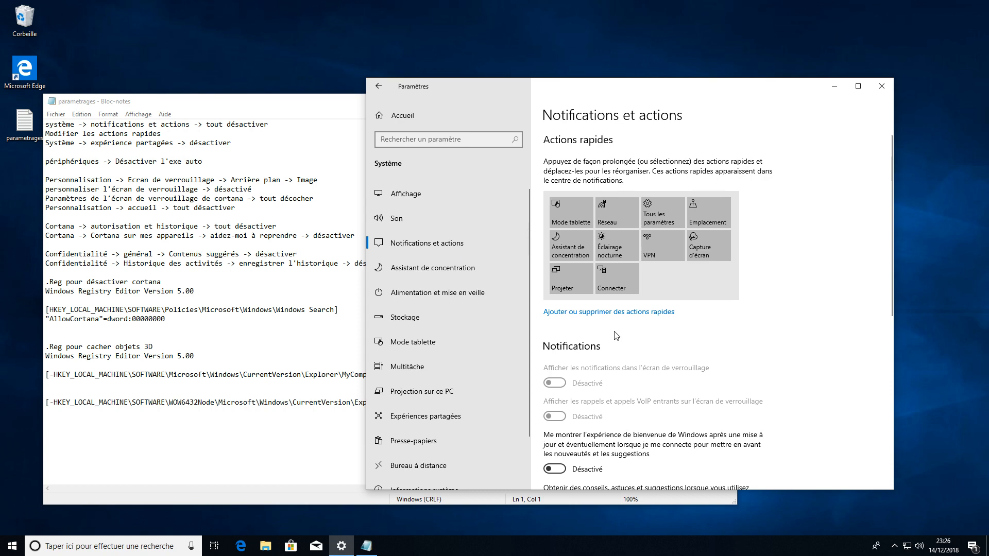
click(605, 315)
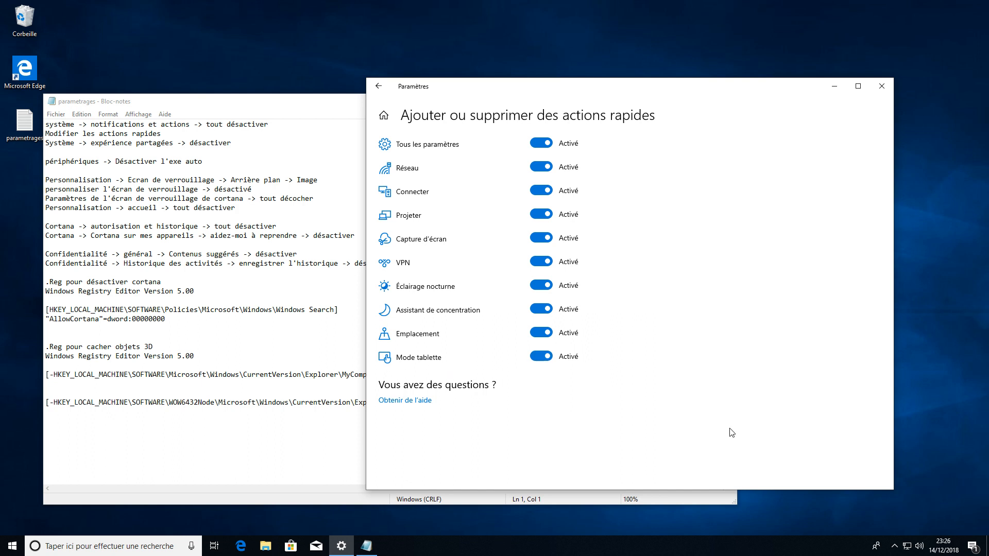
click(895, 548)
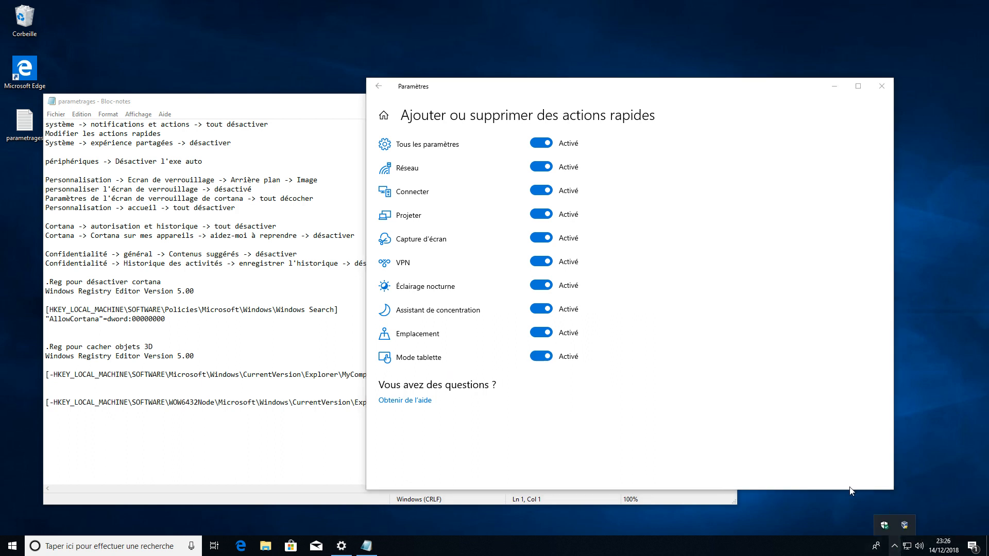
click(640, 438)
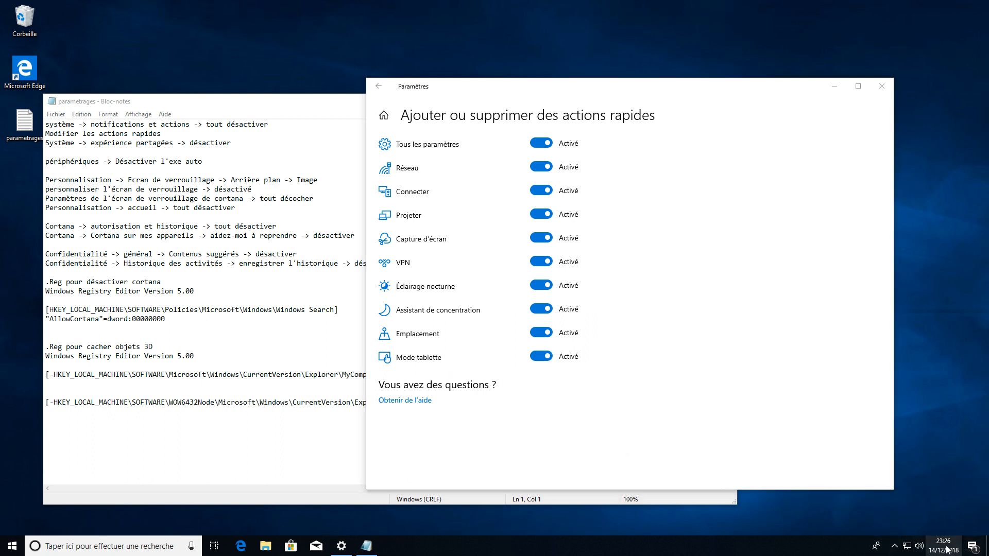
click(950, 547)
click(978, 548)
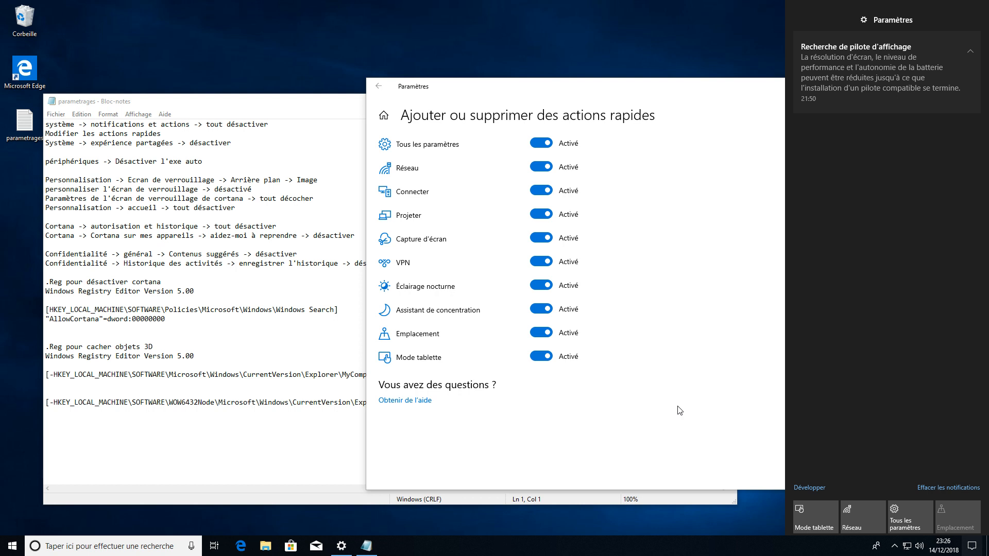
click(540, 358)
click(539, 358)
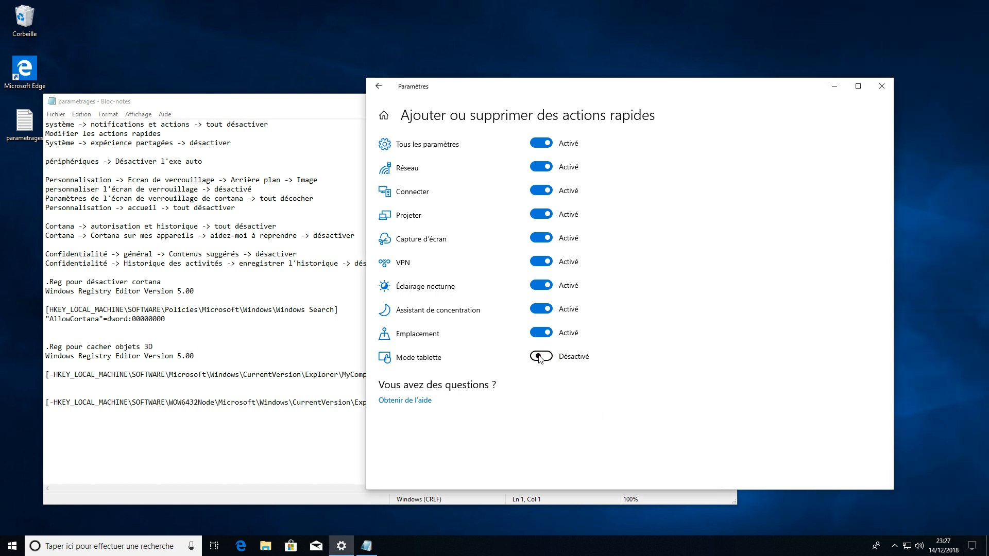
Examine the expanded quick actions in the notification centre and turn off Emplacement, Assistant de concentration, VPN and Projeter.
click(981, 546)
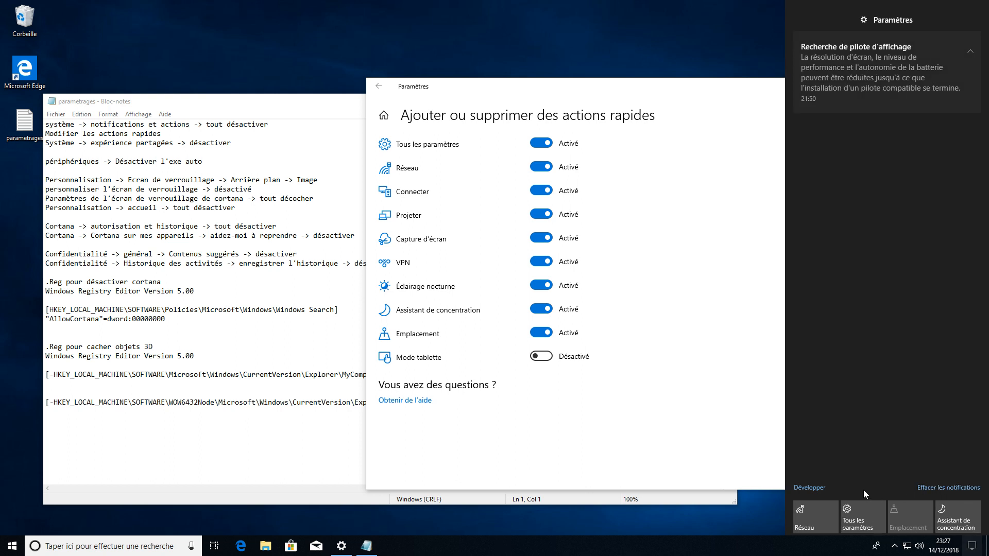
click(796, 488)
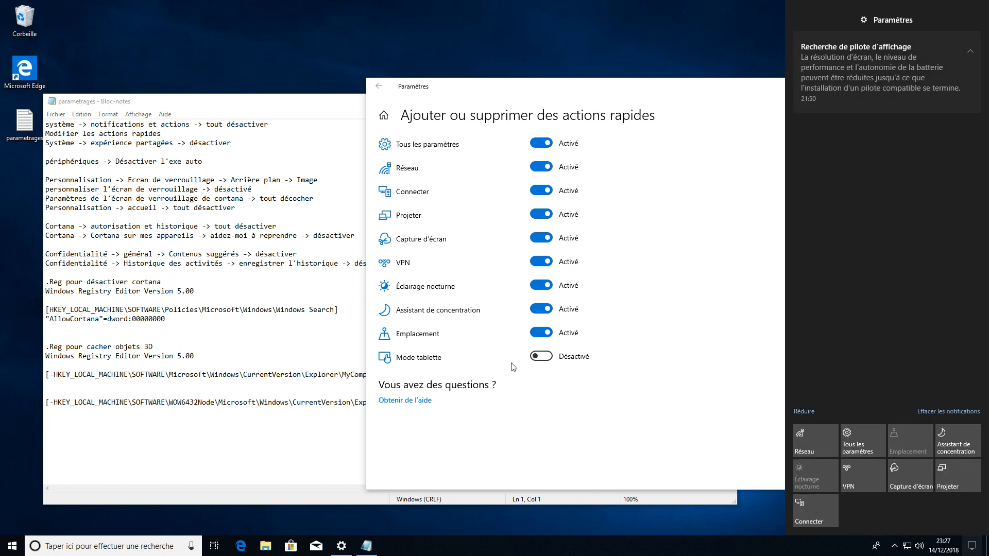
click(543, 335)
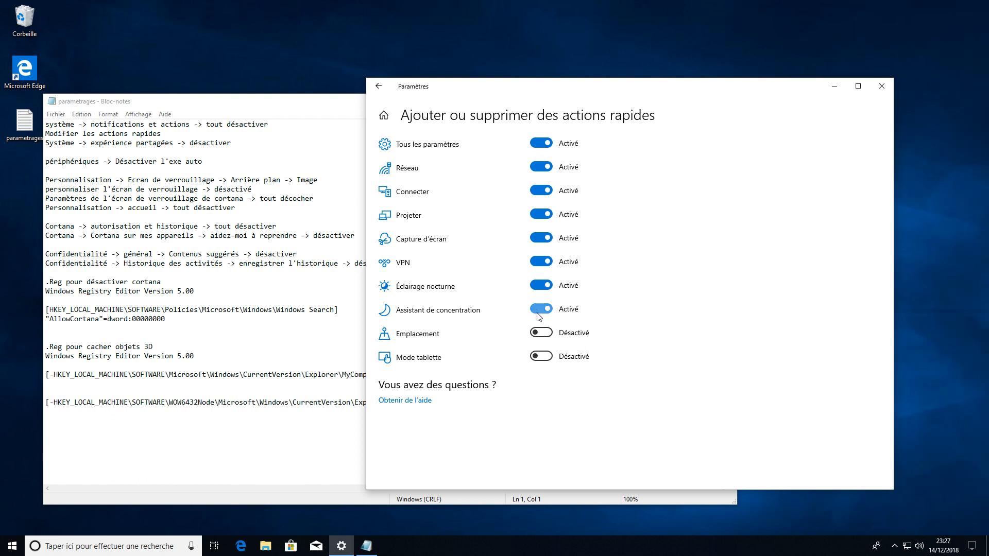
click(538, 310)
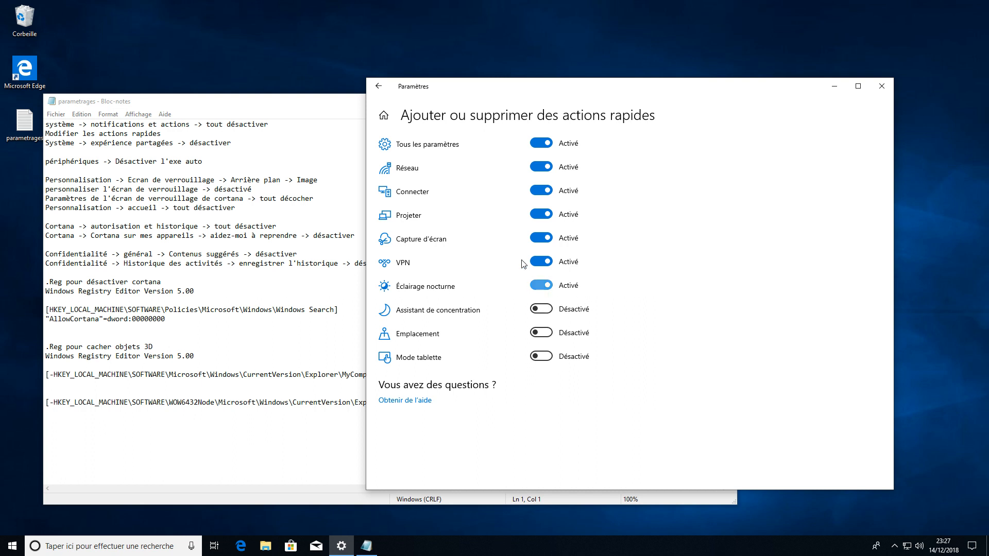
click(546, 265)
click(546, 218)
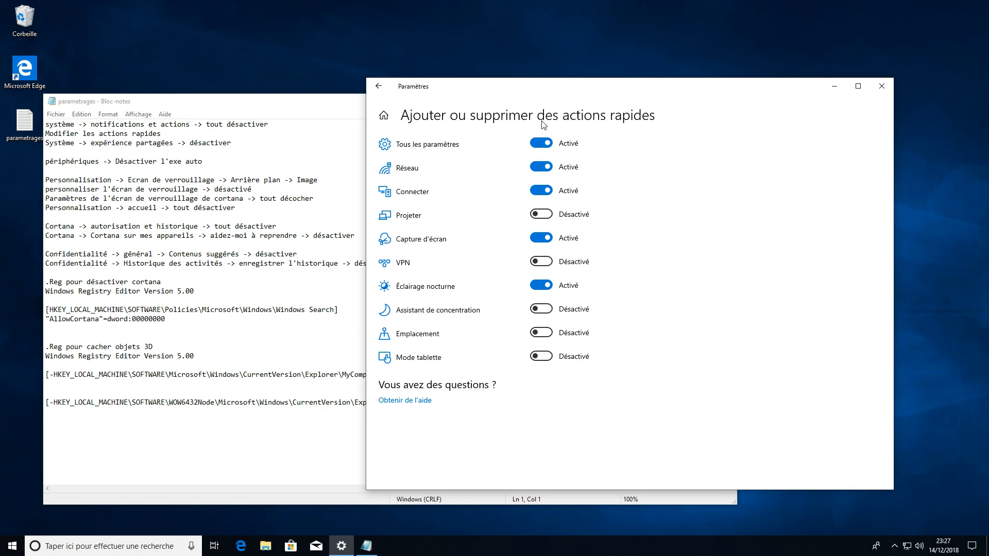
Disable sharing between devices in the Expériences partagées settings, widening the Settings window slightly.
click(383, 87)
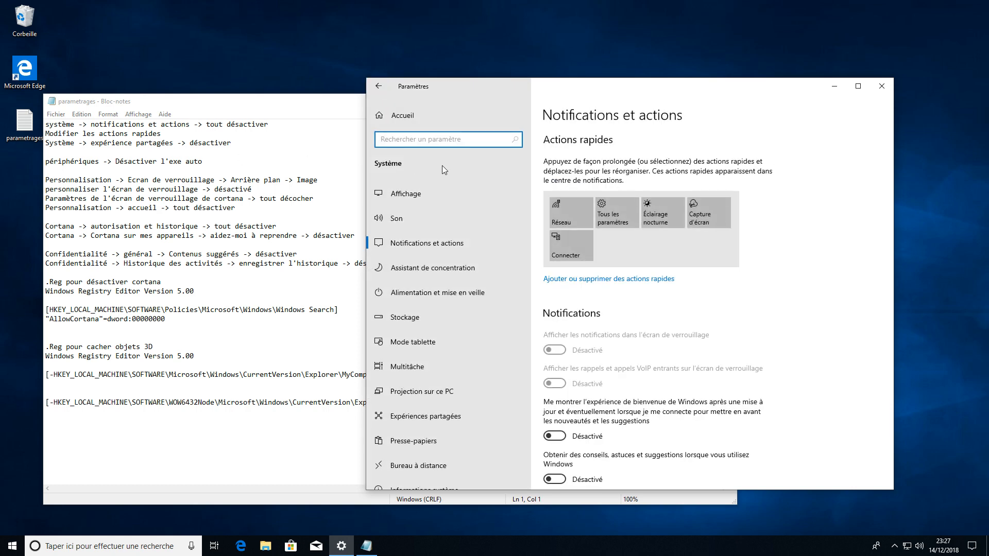
click(443, 415)
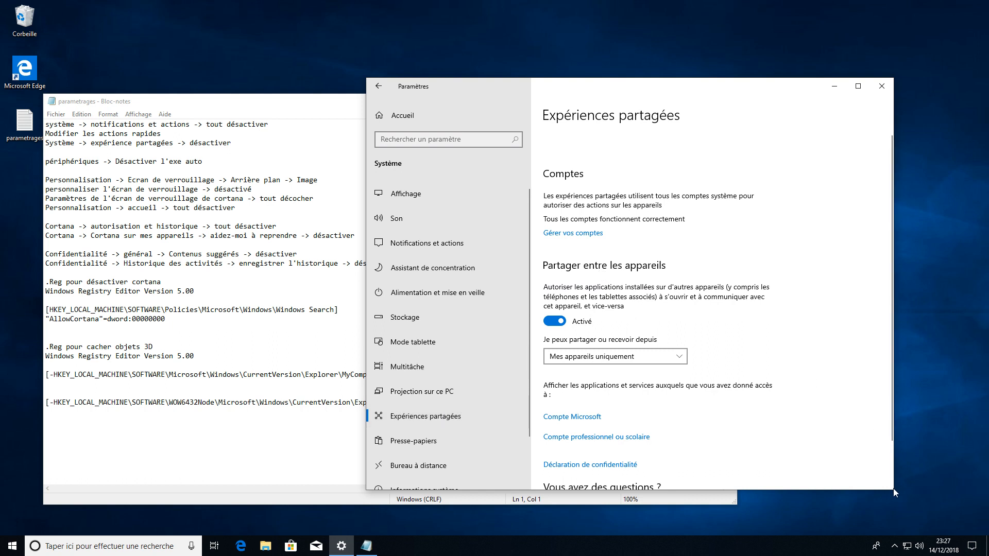
drag(893, 488, 947, 488)
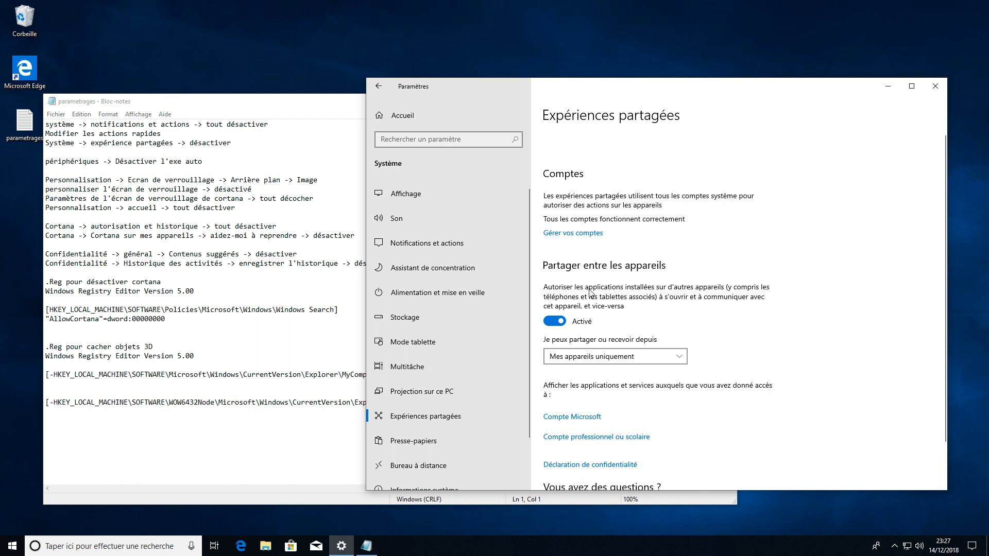
click(556, 324)
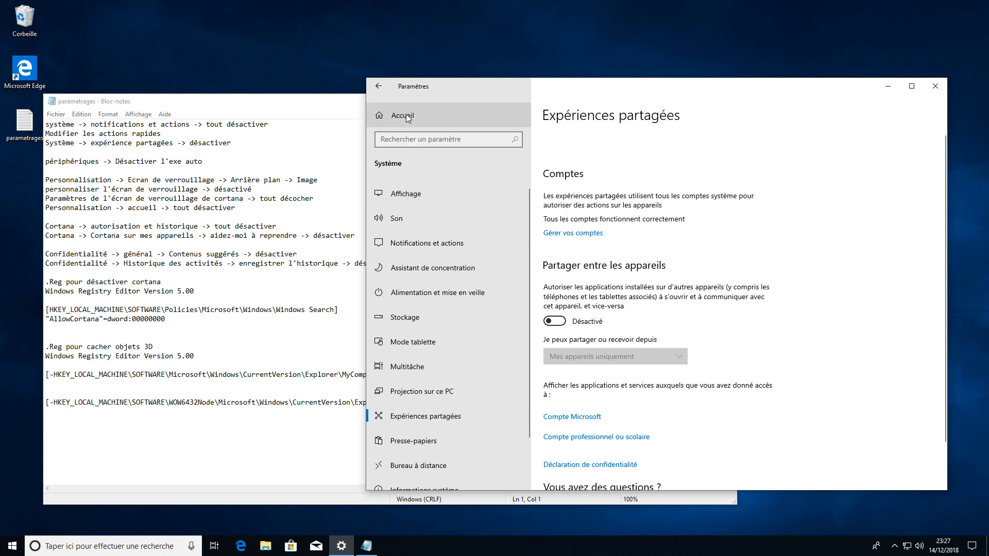
Turn off Exécution automatique for all media and devices in the Périphériques settings.
click(378, 86)
click(599, 210)
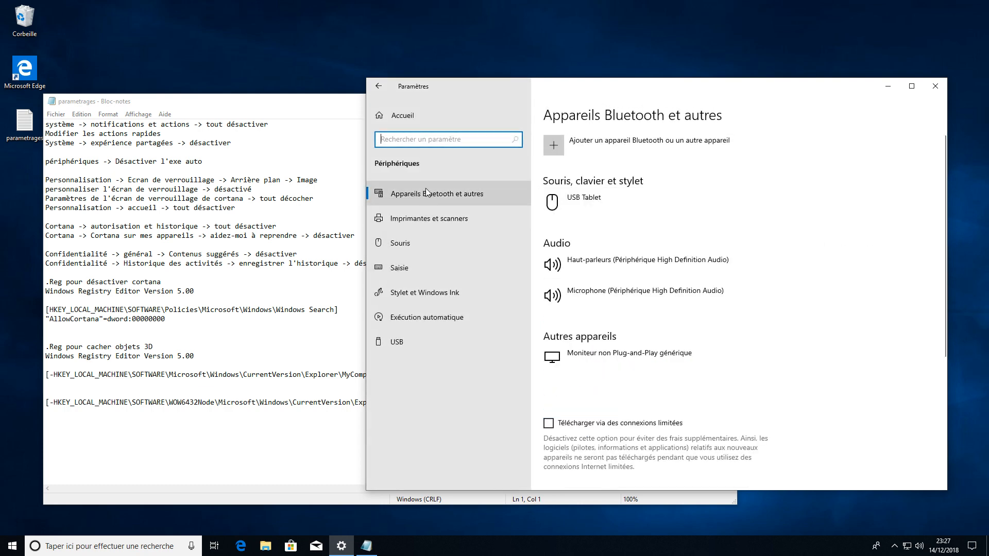
click(413, 323)
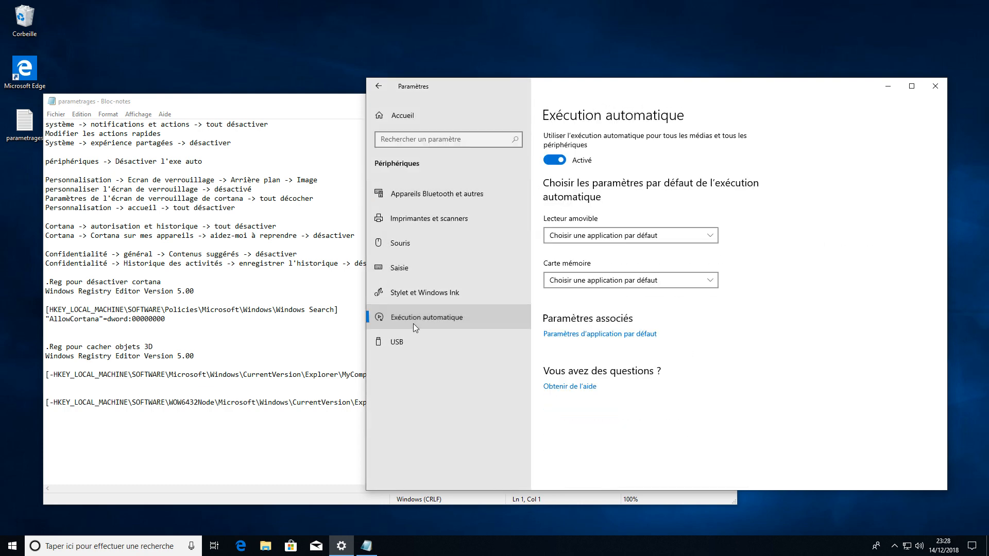
click(553, 163)
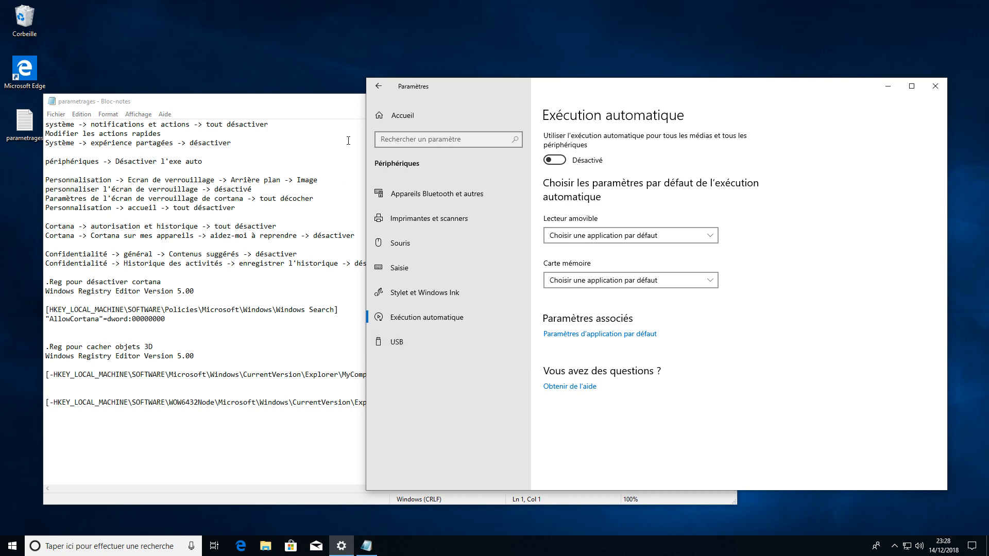
Examine the Écran de verrouillage options under Personnalisation and highlight "tout décocher" in the notes' Cortana lock screen line.
click(380, 87)
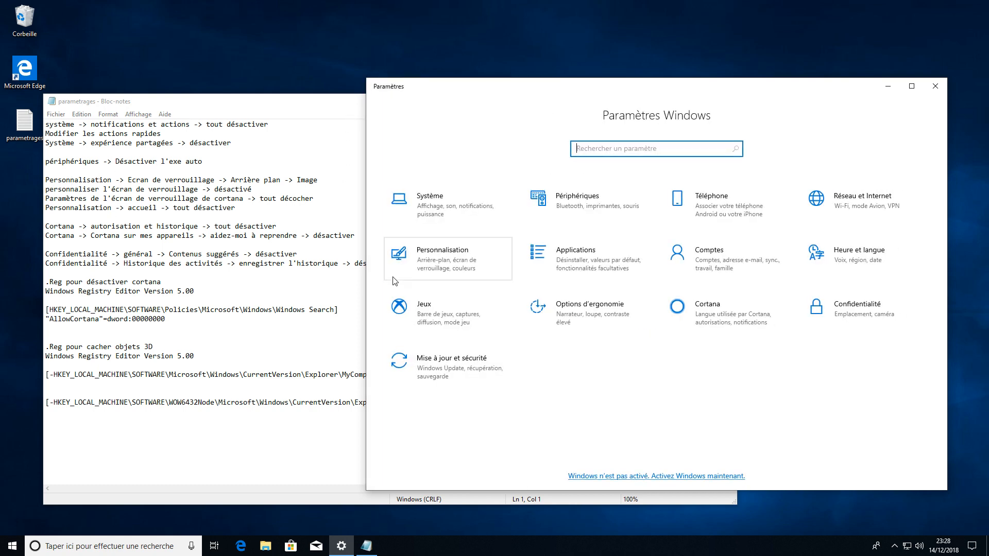
click(419, 267)
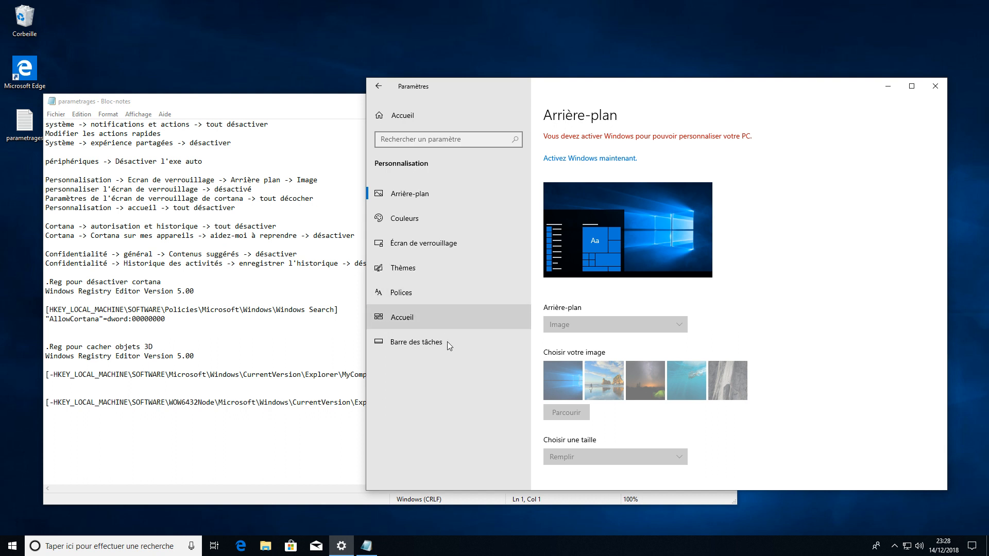
click(410, 243)
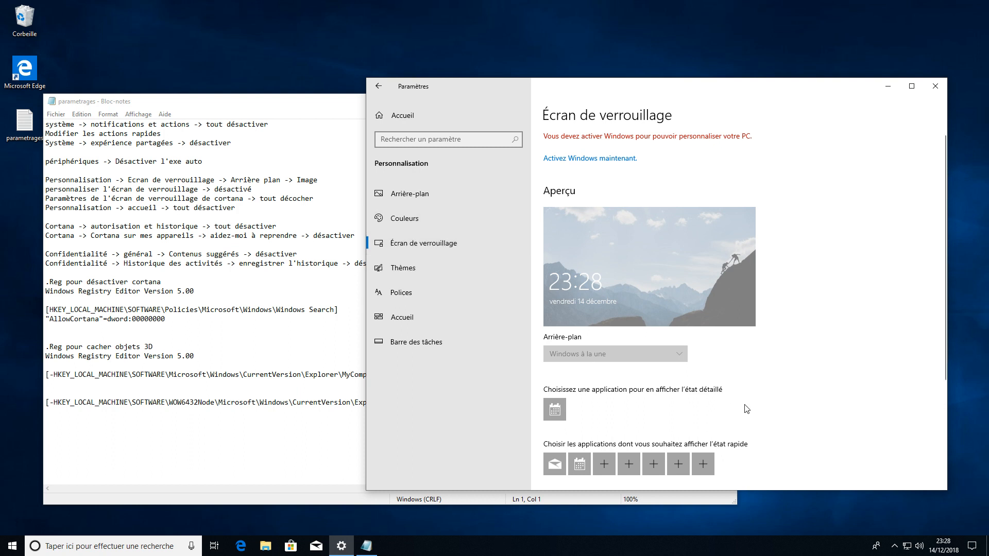
scroll(730, 357, down, 3)
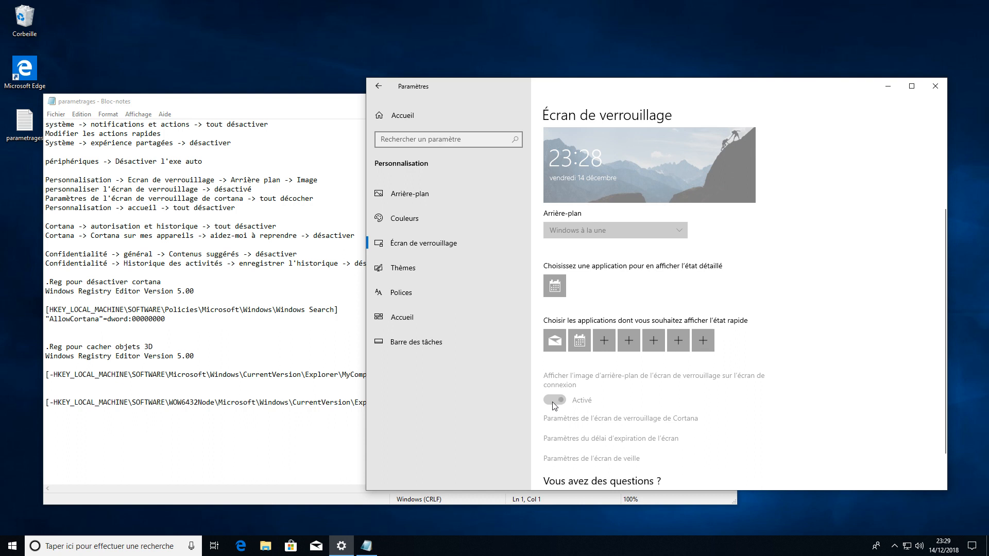
scroll(584, 393, down, 1)
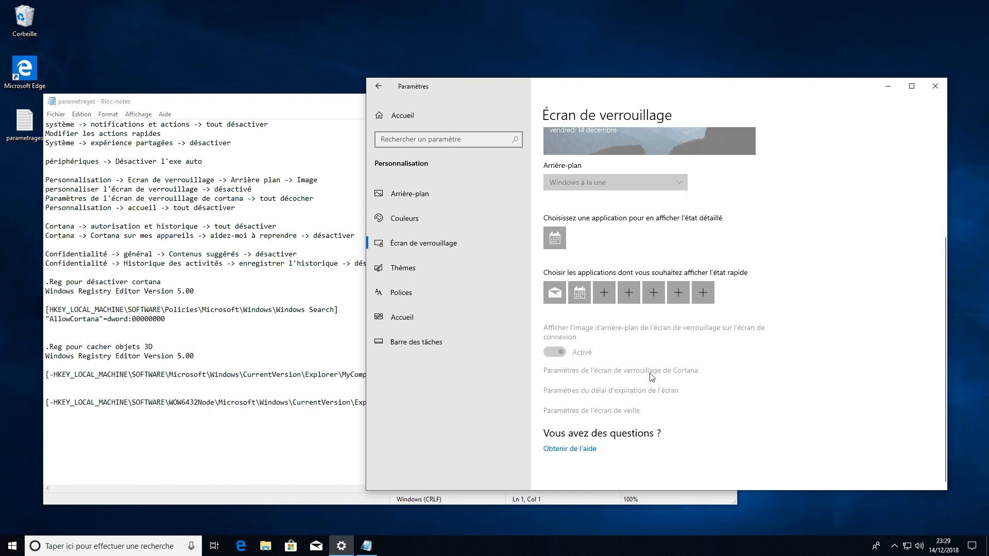
click(257, 198)
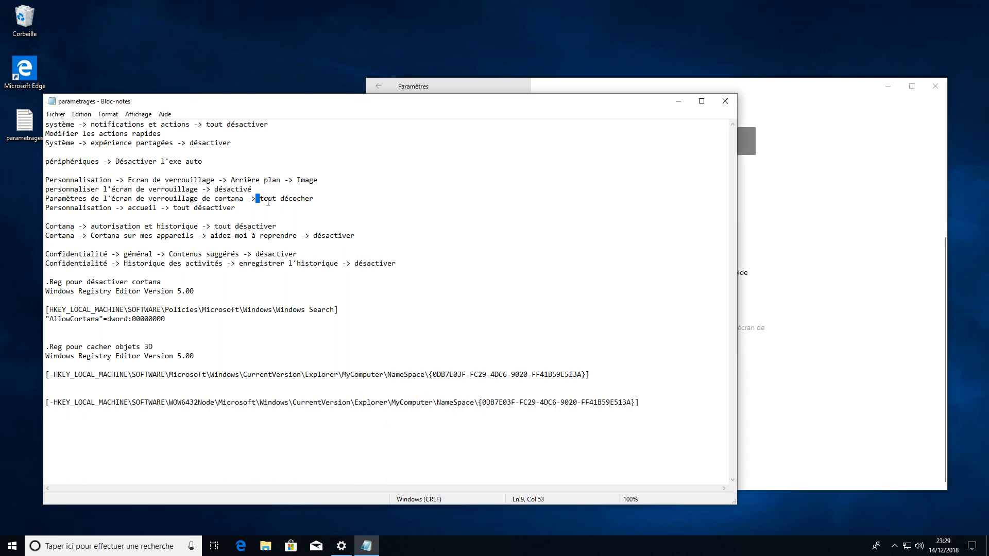
drag(257, 199, 314, 198)
click(798, 355)
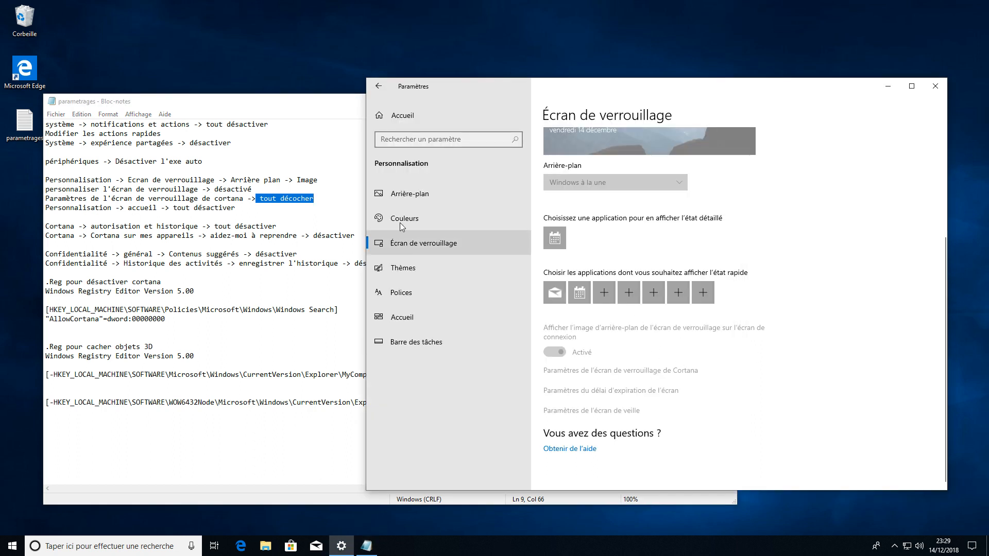
Review the Accueil options for the start menu in the Personnalisation settings.
click(378, 85)
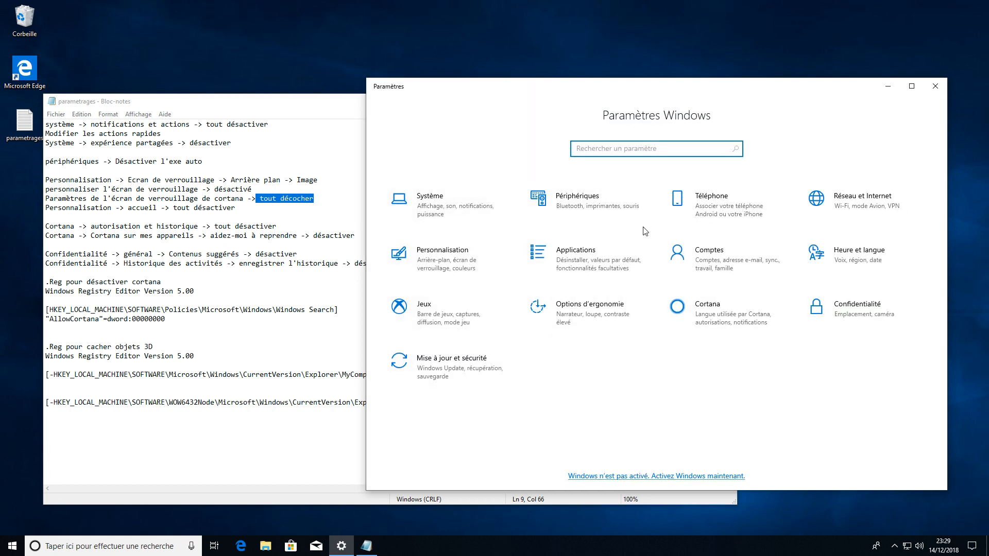
click(439, 272)
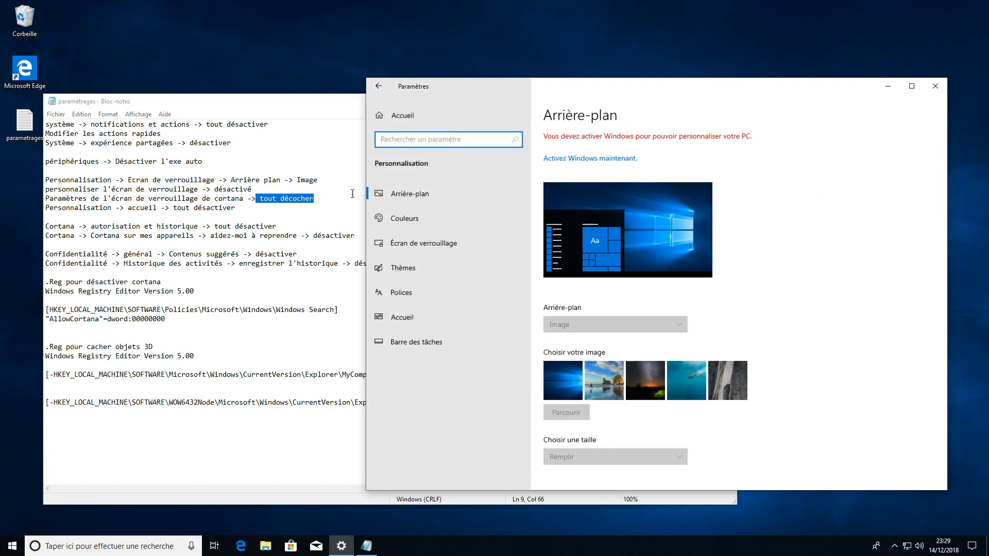
click(411, 312)
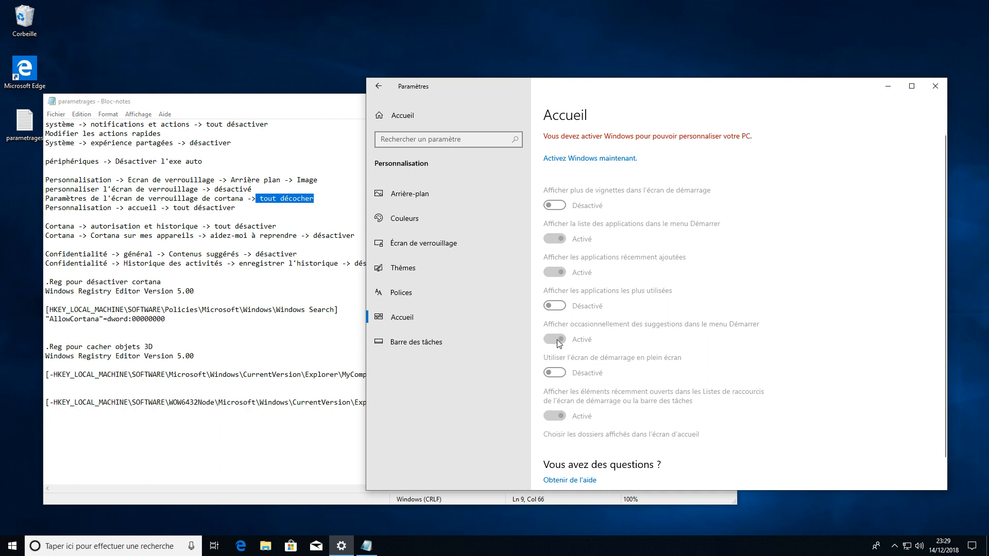
scroll(577, 386, down, 1)
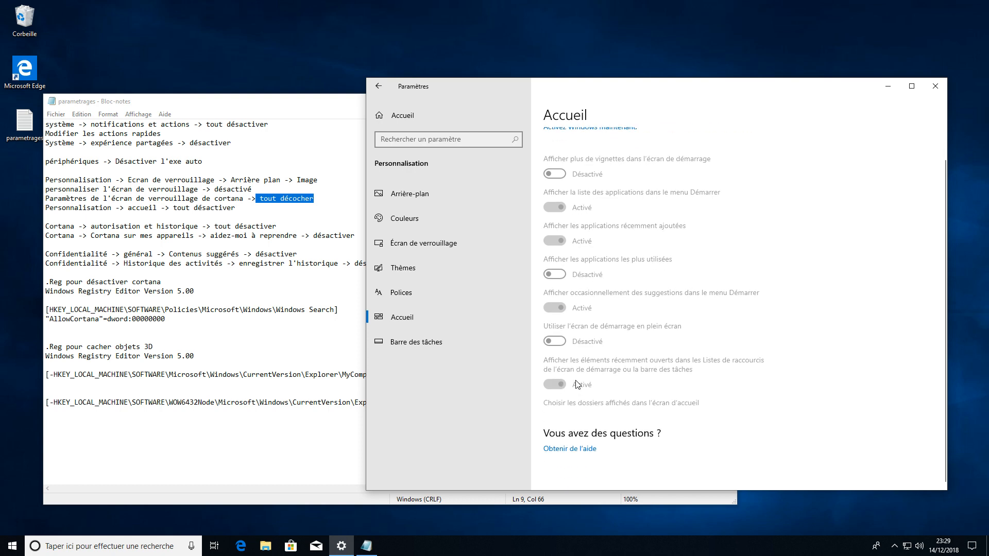
Disable Recherche dans le cloud Windows, Recommandations d'activité and Historique de mon appareil in Cortana's Autorisations et historique settings.
click(382, 86)
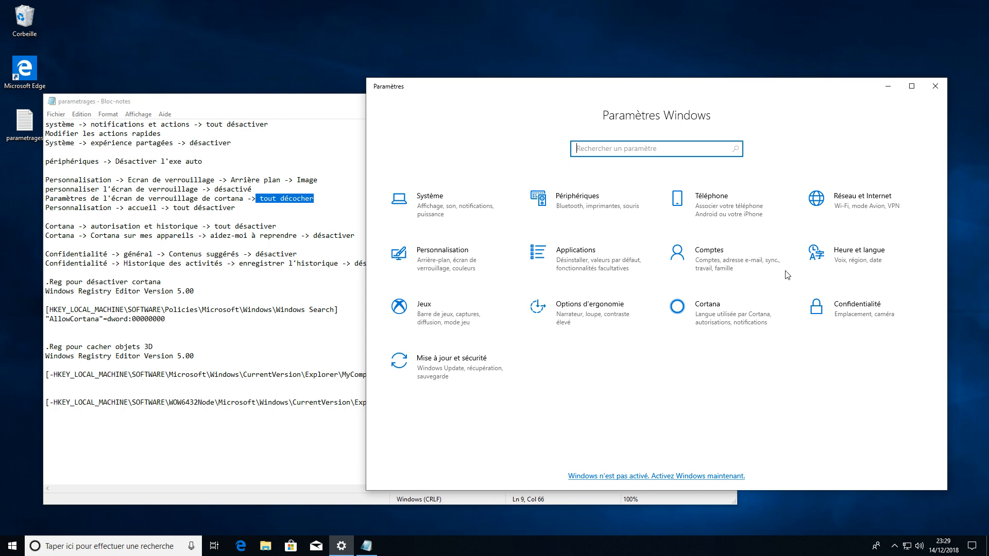
click(712, 316)
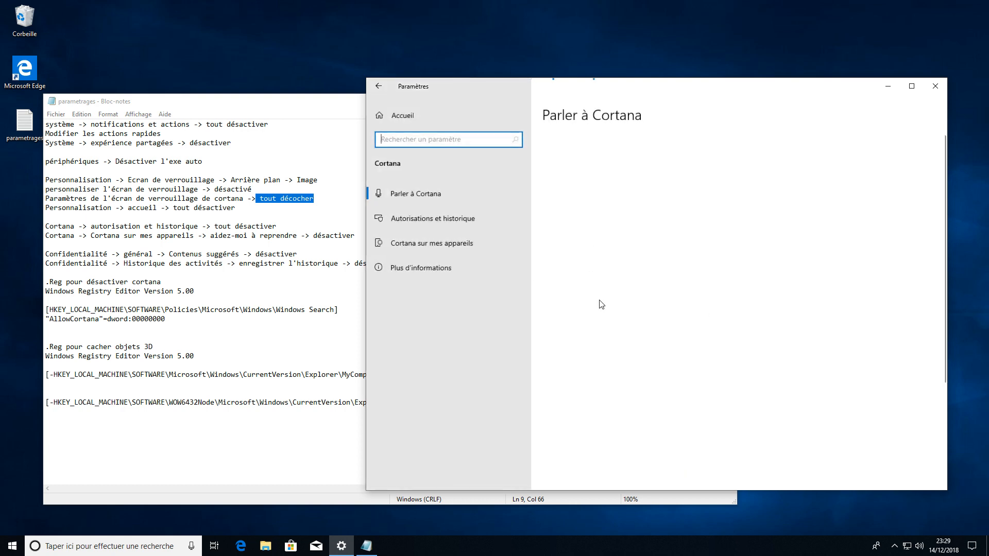
click(426, 227)
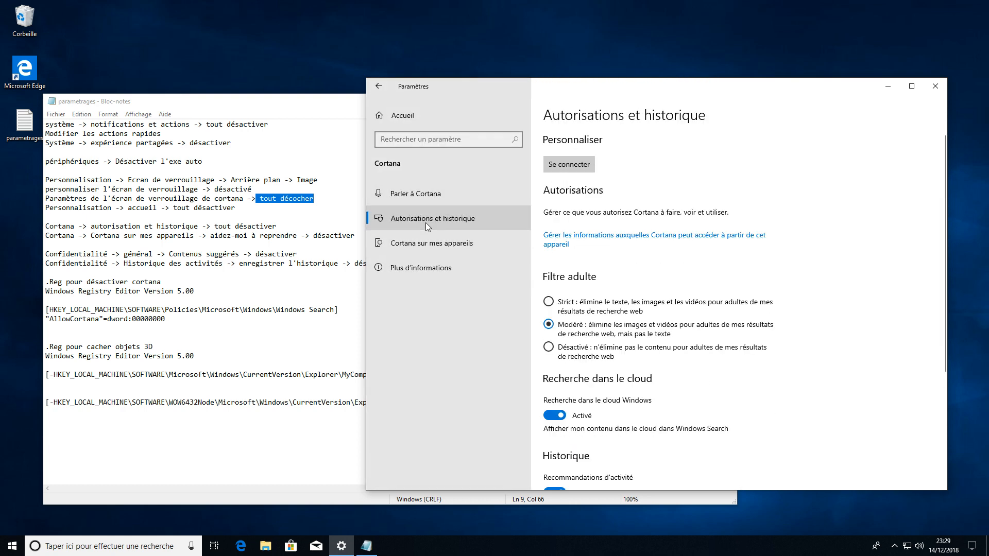
click(555, 415)
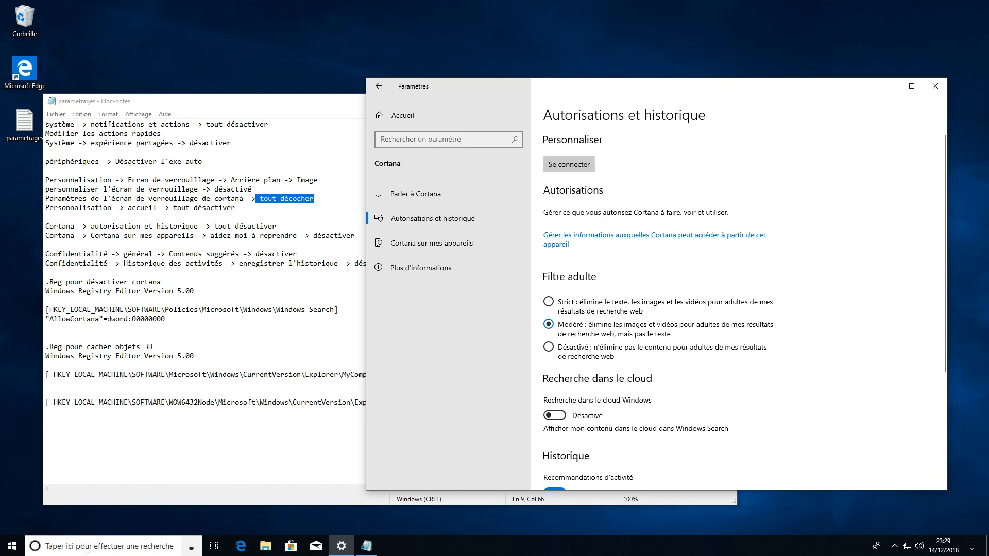
scroll(566, 402, down, 3)
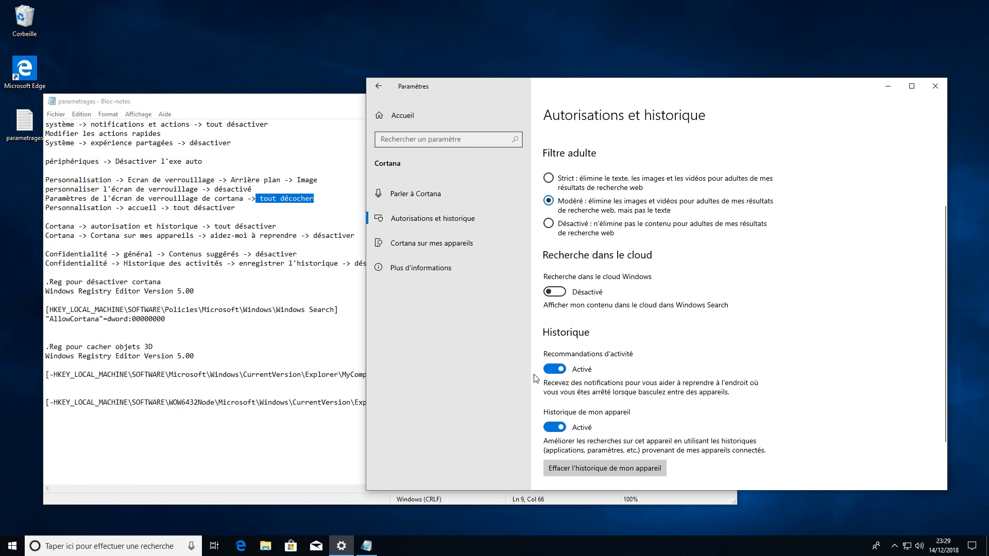
click(557, 372)
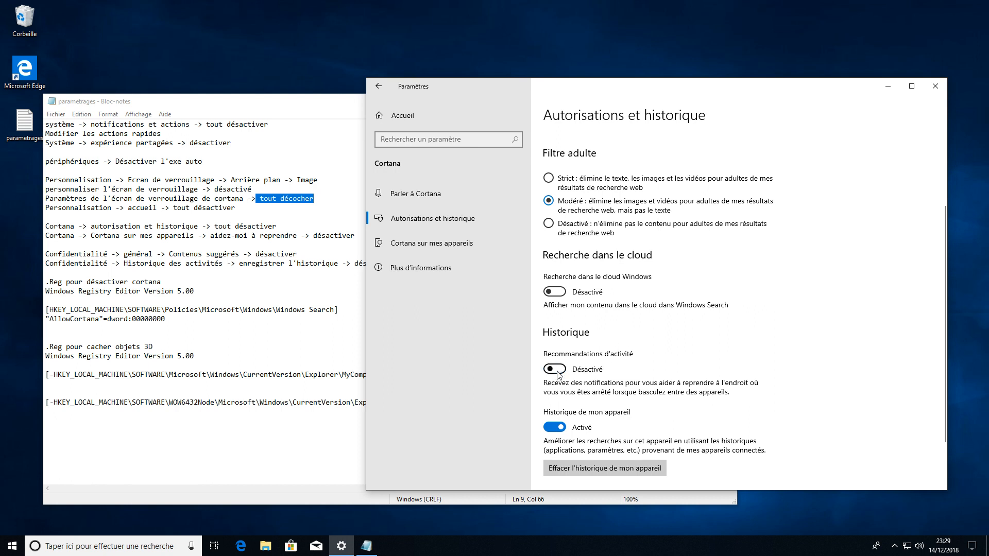
click(555, 430)
Consult the notes and check the Cortana sur mes appareils options in the Cortana settings.
click(246, 210)
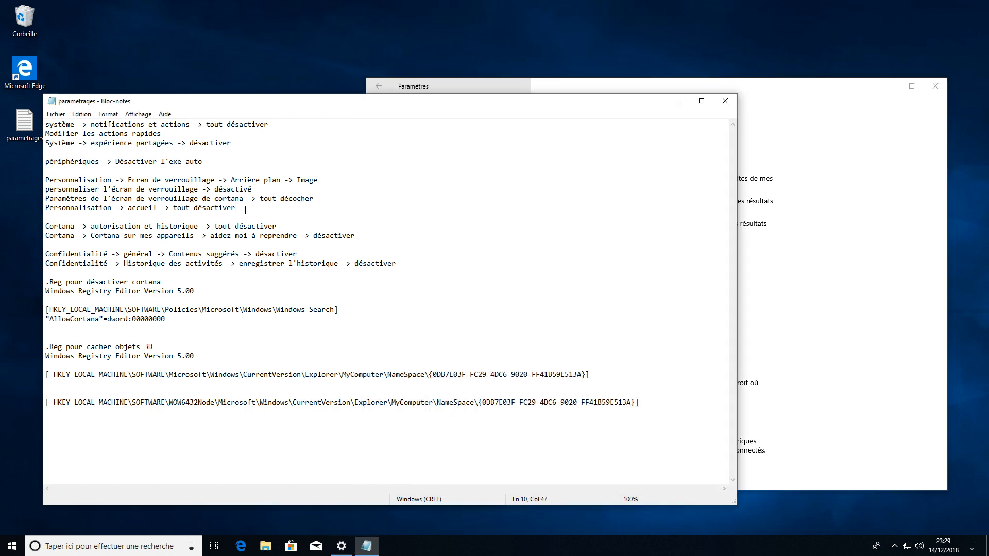
click(839, 177)
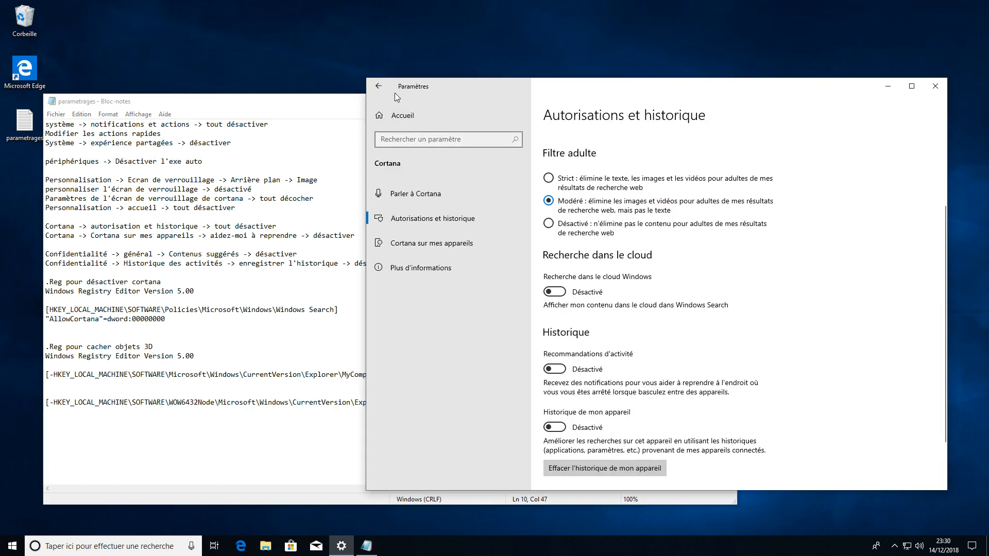
click(376, 86)
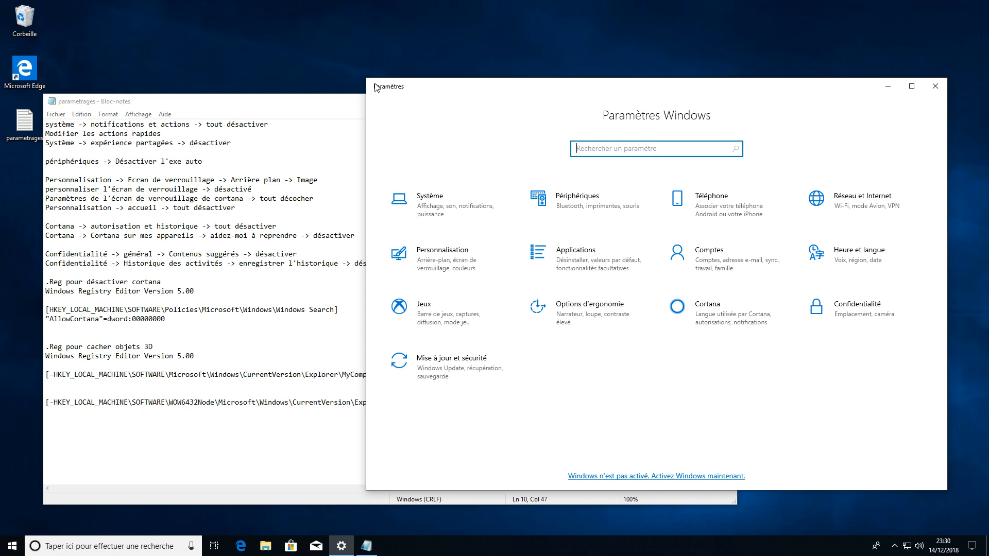
click(721, 308)
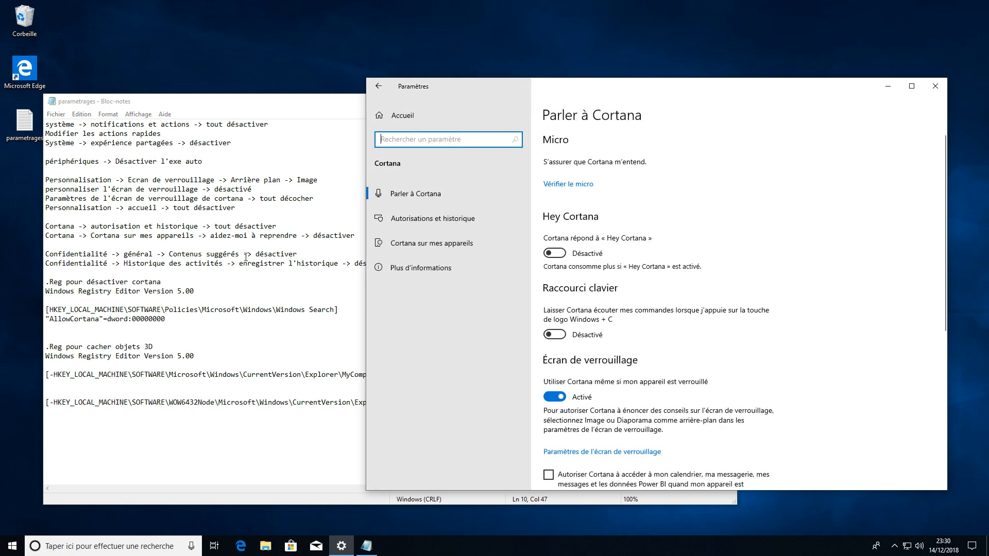
click(415, 244)
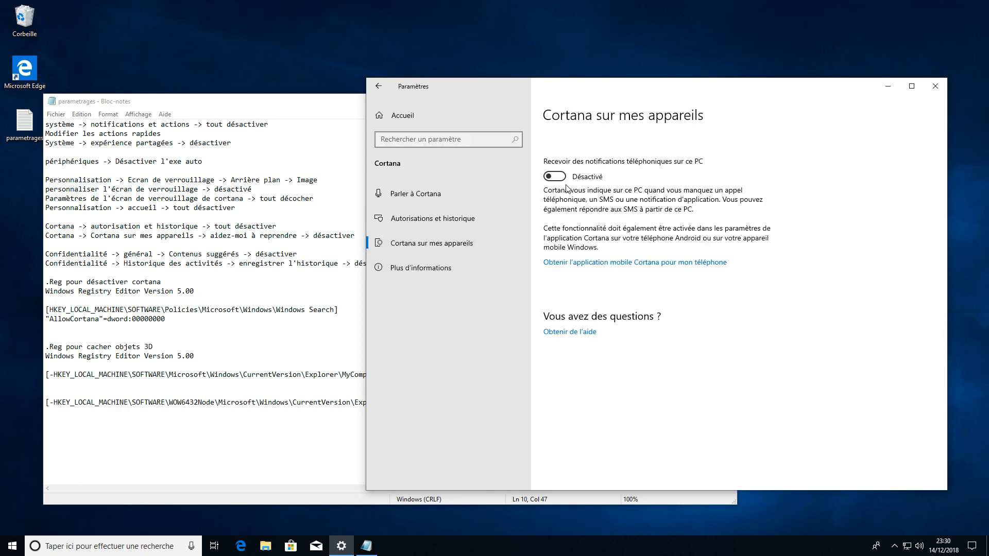
Disable app launch tracking and suggested content in the Paramètres app in the Général page of the Confidentialité settings.
click(379, 88)
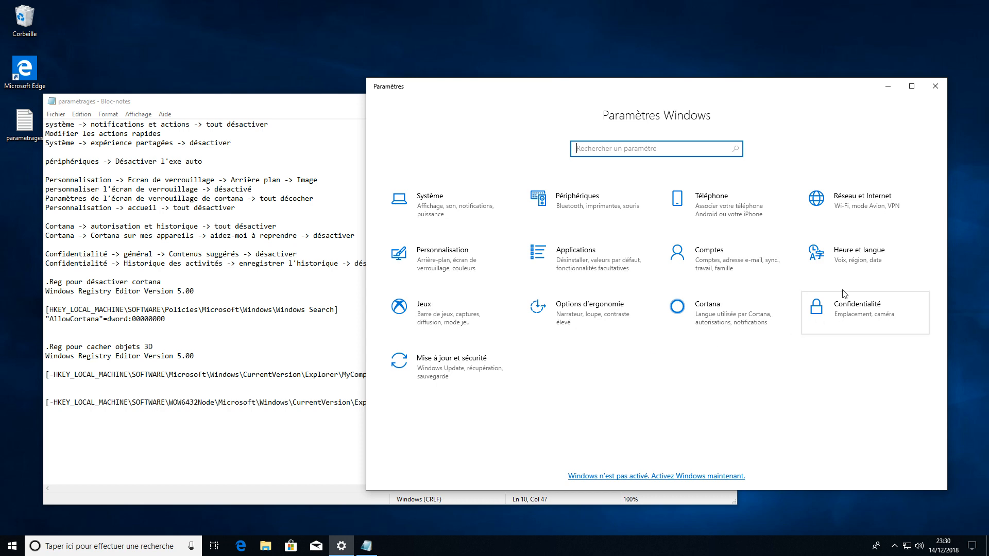
click(858, 312)
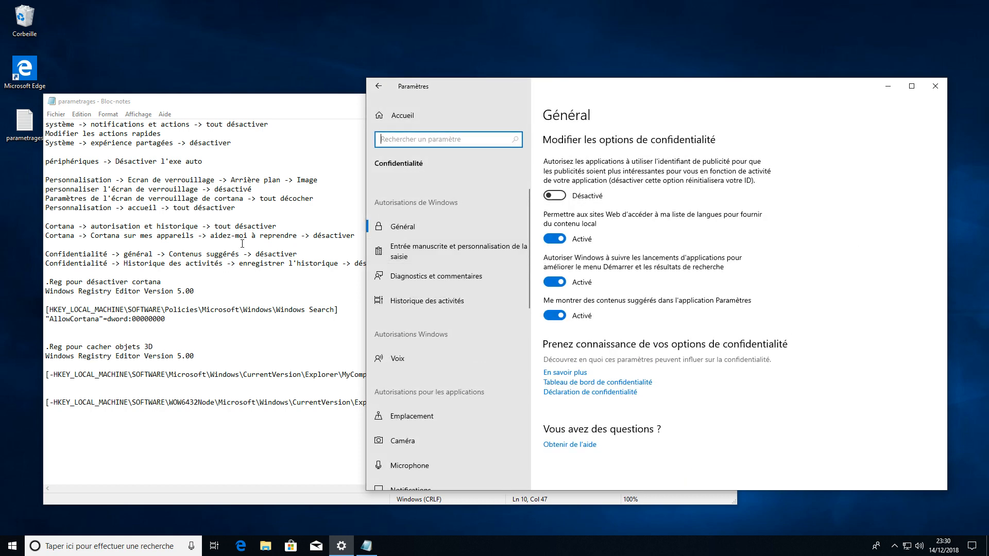
click(421, 224)
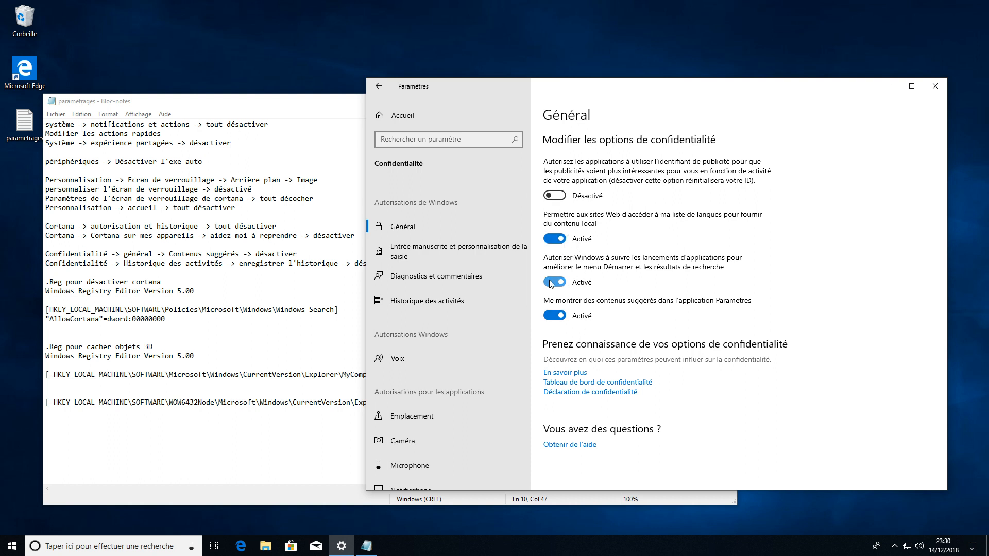
click(561, 316)
click(555, 282)
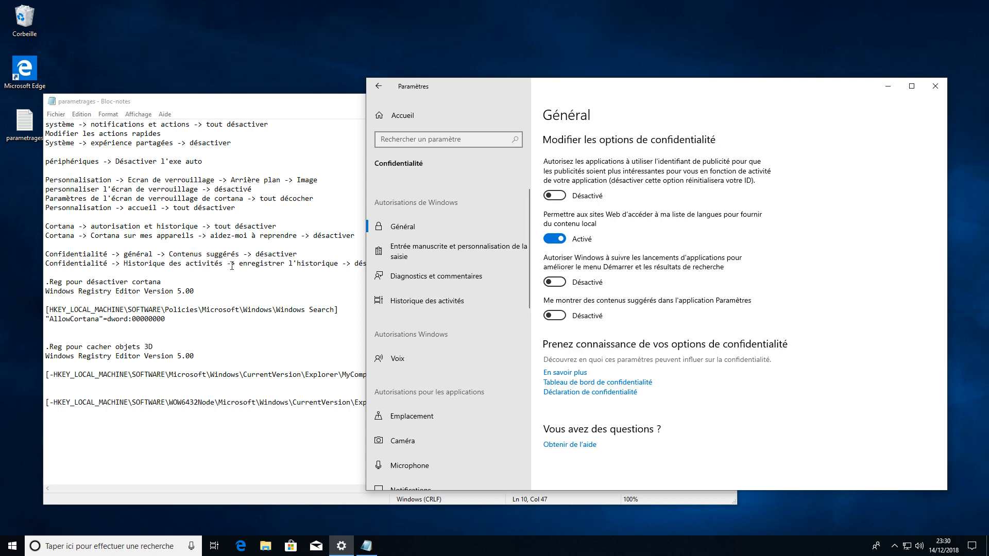
Disable saving activity history on this device in Historique des activités and bring the notes to the front.
click(446, 300)
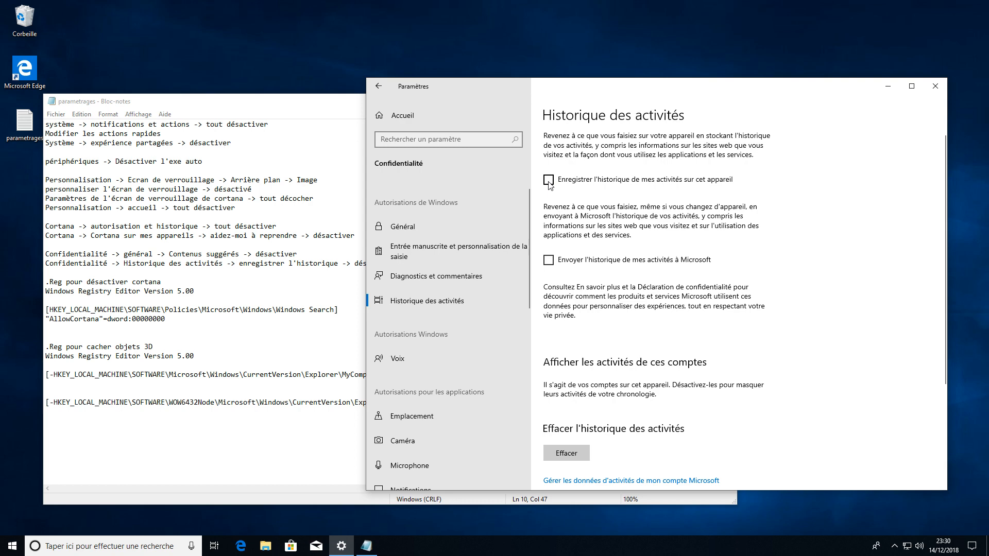
scroll(592, 201, down, 3)
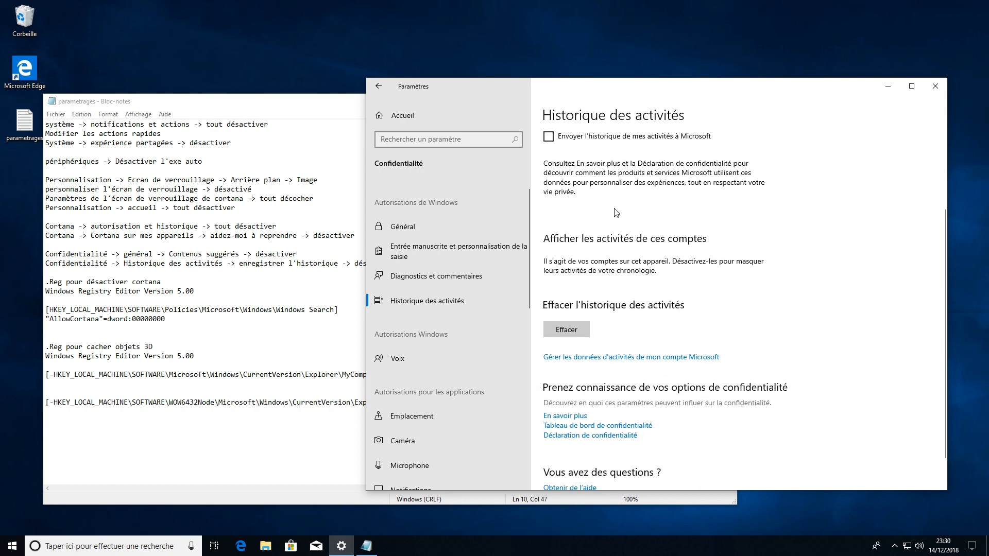
click(164, 271)
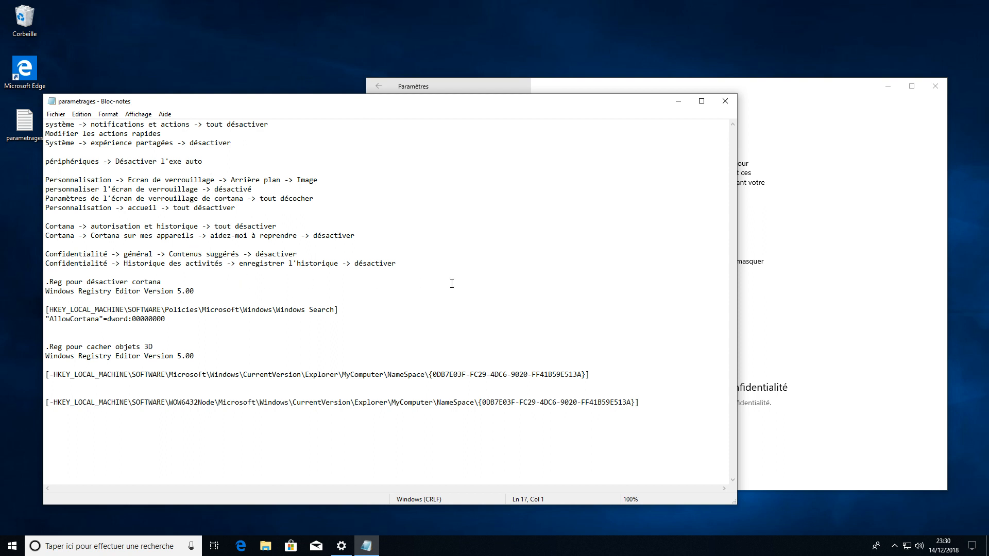
Review the Caméra and Microphone app permissions in the Confidentialité settings, including which applications can access the microphone.
click(865, 181)
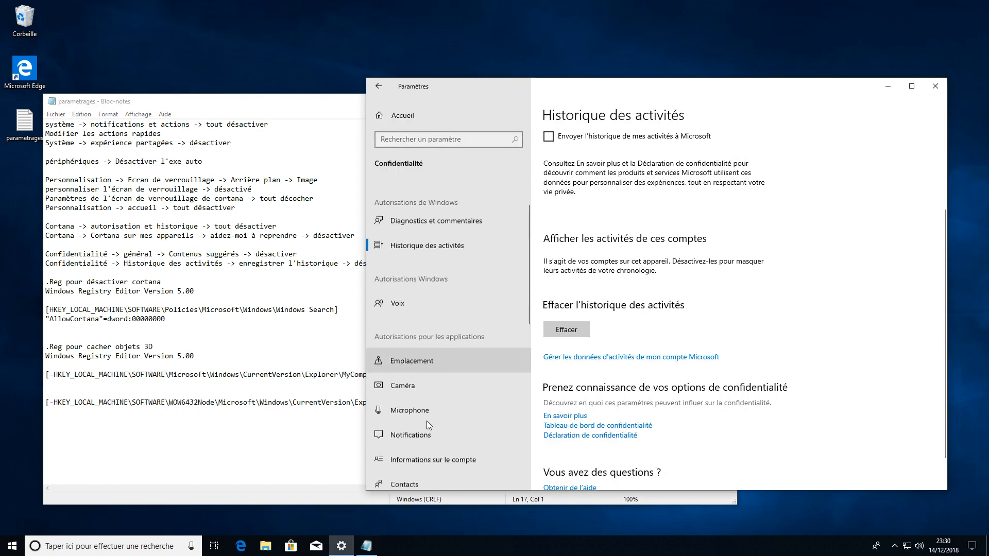
scroll(427, 421, down, 4)
scroll(430, 334, up, 2)
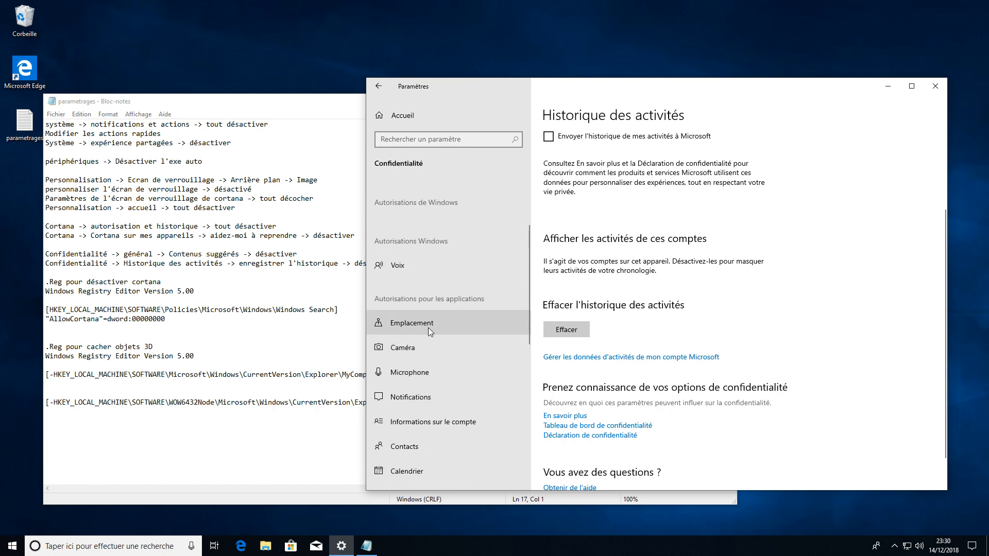
click(421, 346)
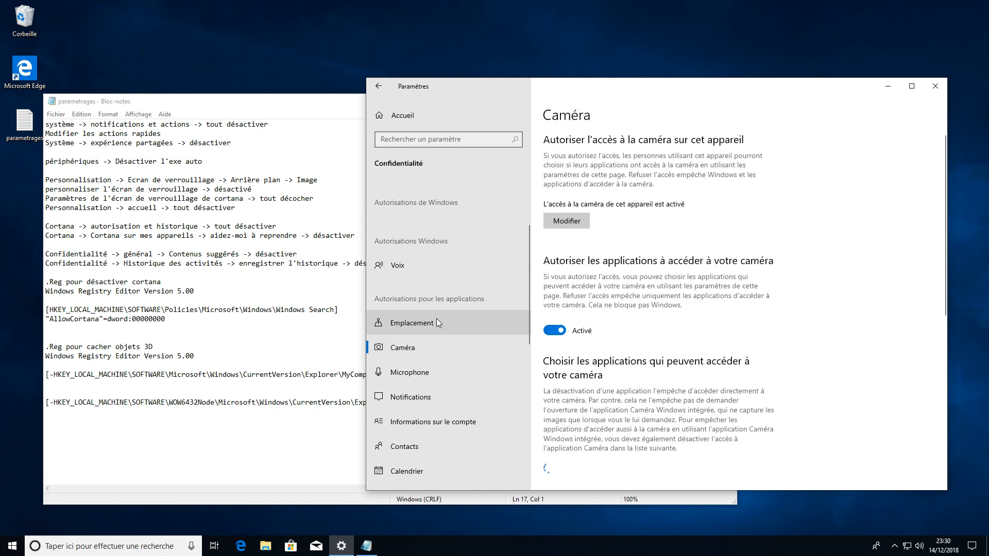
click(436, 320)
click(446, 346)
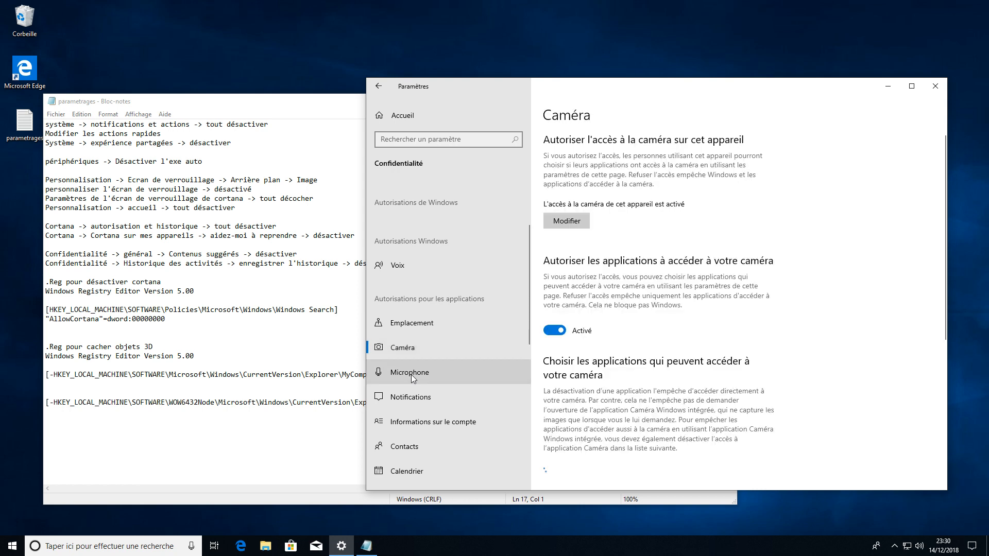
click(411, 375)
scroll(625, 349, down, 3)
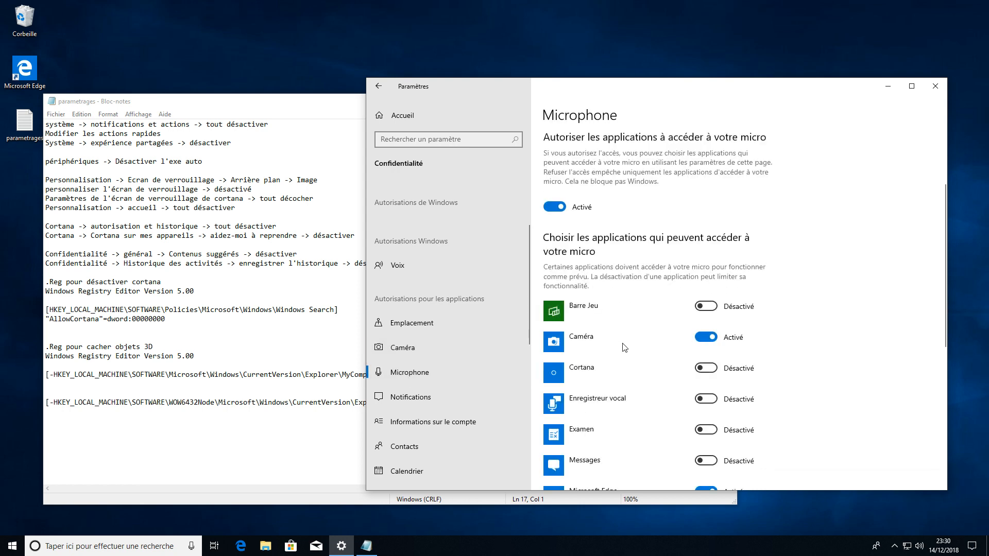
scroll(625, 350, down, 2)
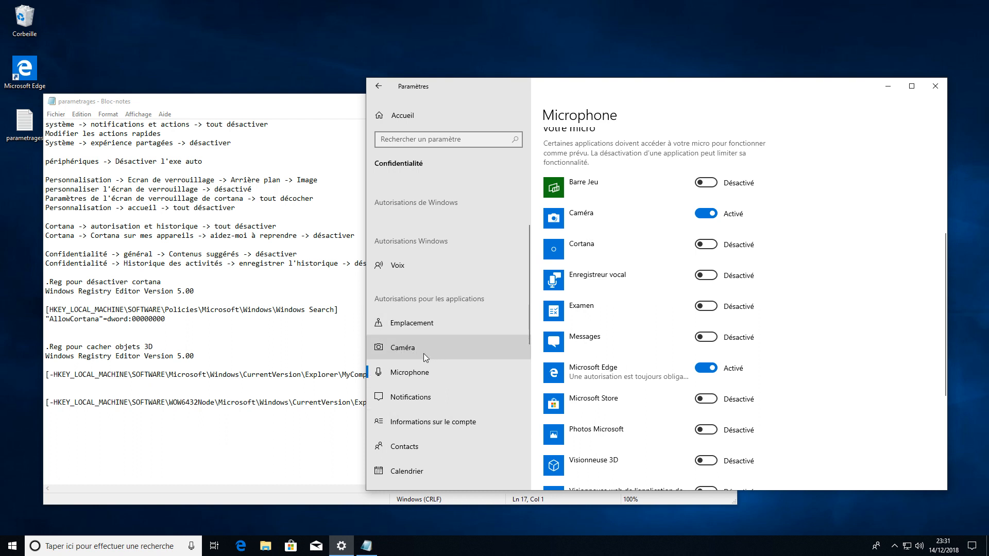
Review the Contacts app permissions, close the Paramètres window and minimize the notes.
scroll(413, 348, down, 2)
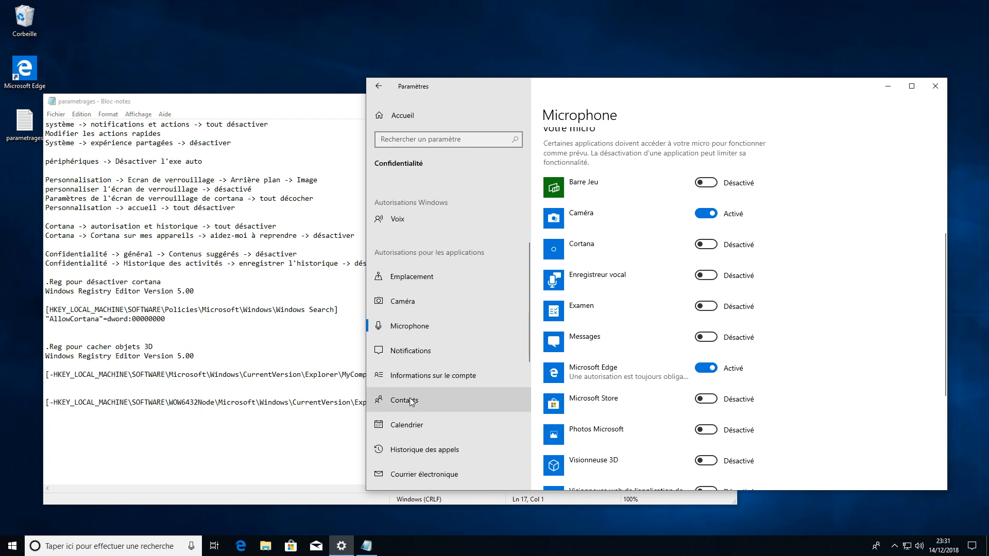
click(412, 400)
scroll(623, 342, down, 4)
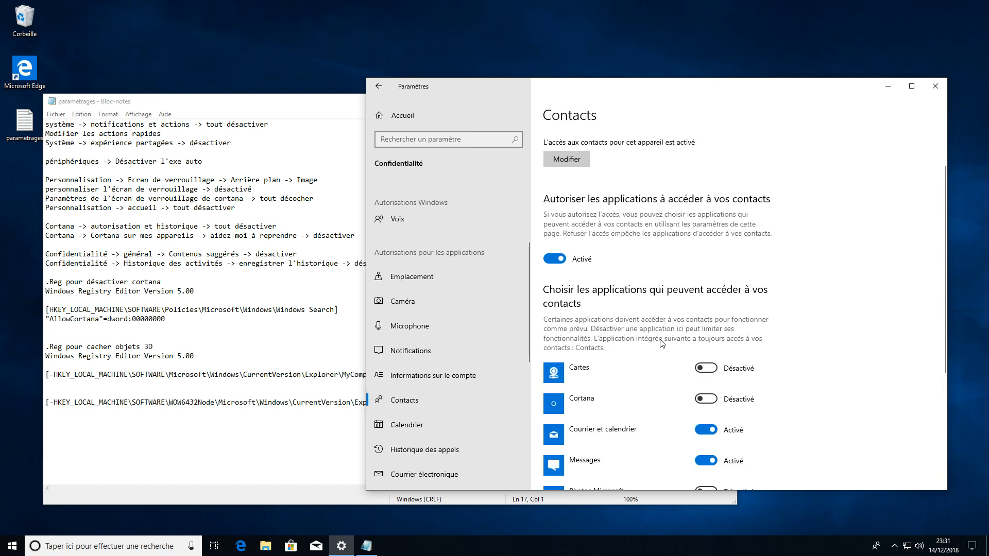
click(935, 87)
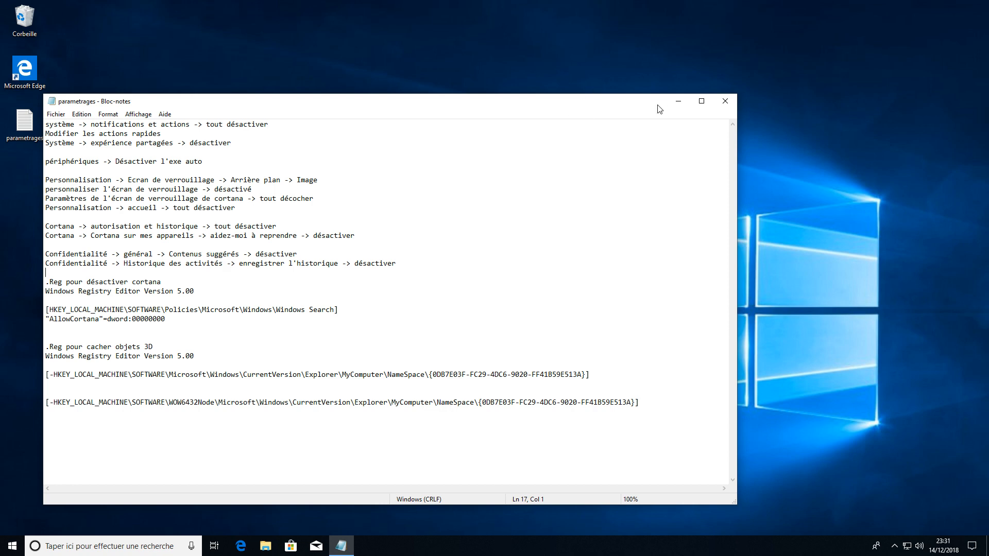
click(677, 101)
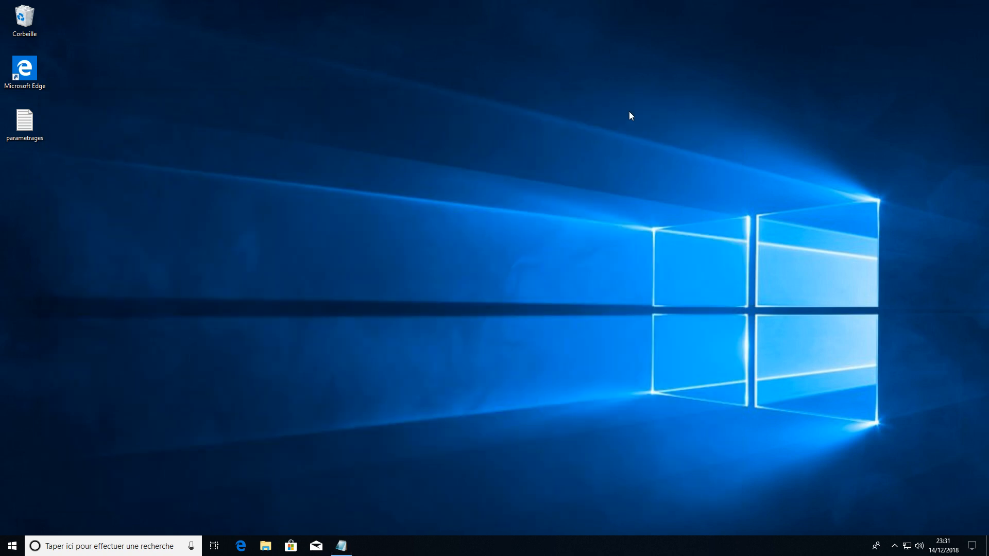
Open Microsoft Edge, search for "libre office" and open the French LibreOffice community site, fr.libreoffice.org.
double_click(23, 82)
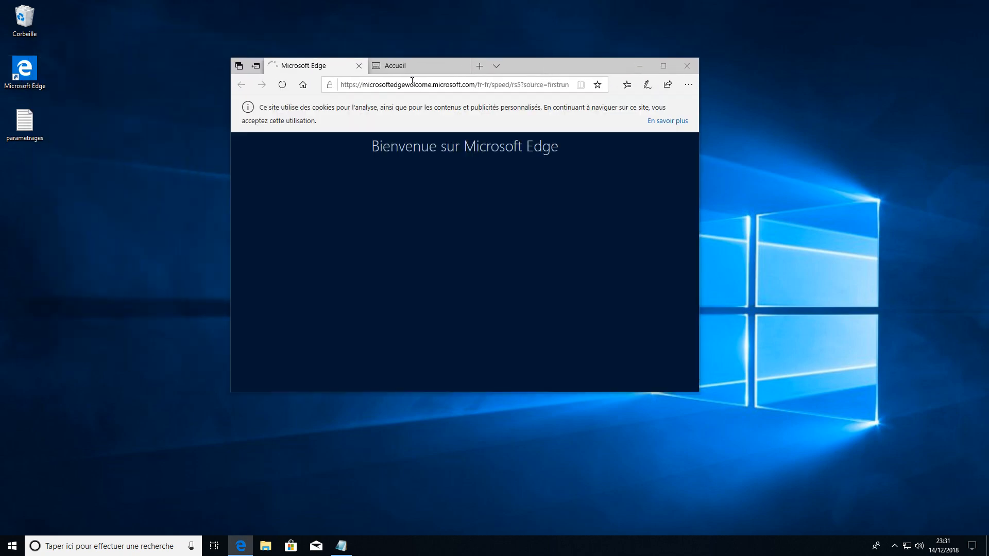
click(410, 81)
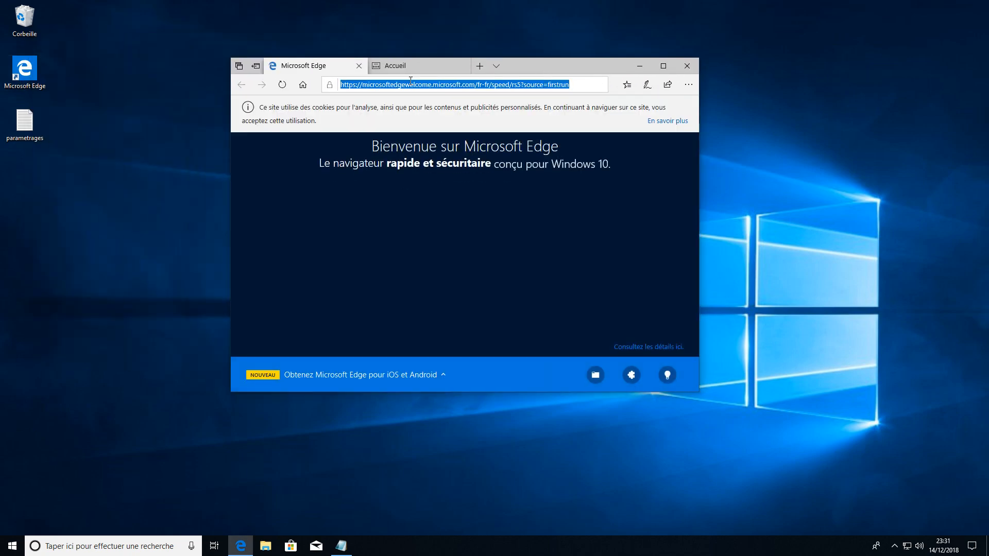
key(BackSpace)
text(l)
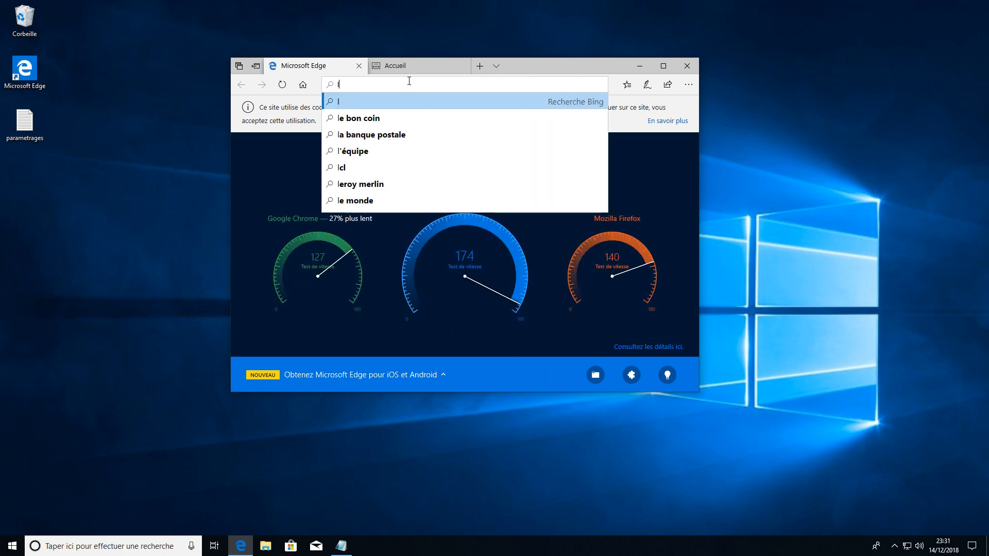
text(ibre office)
key(Return)
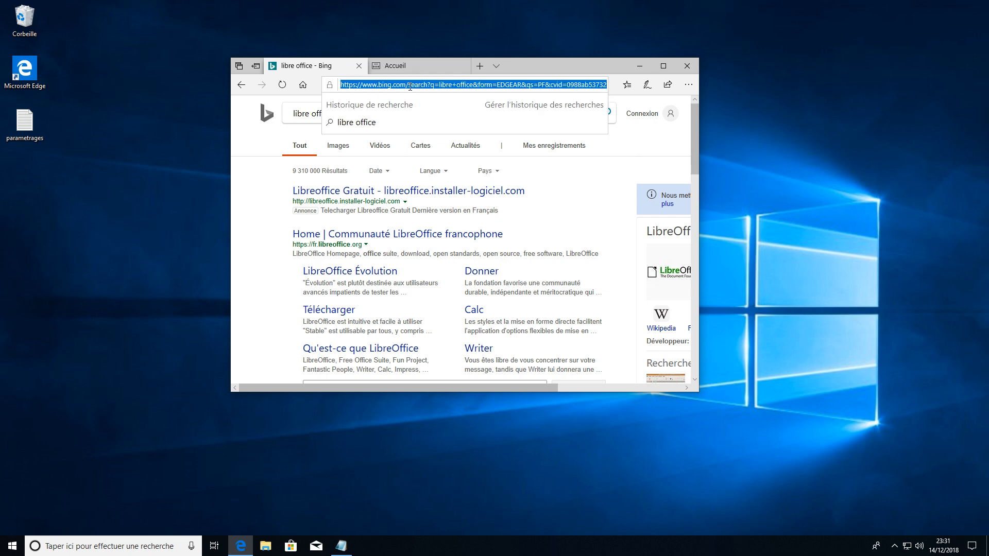
double_click(429, 85)
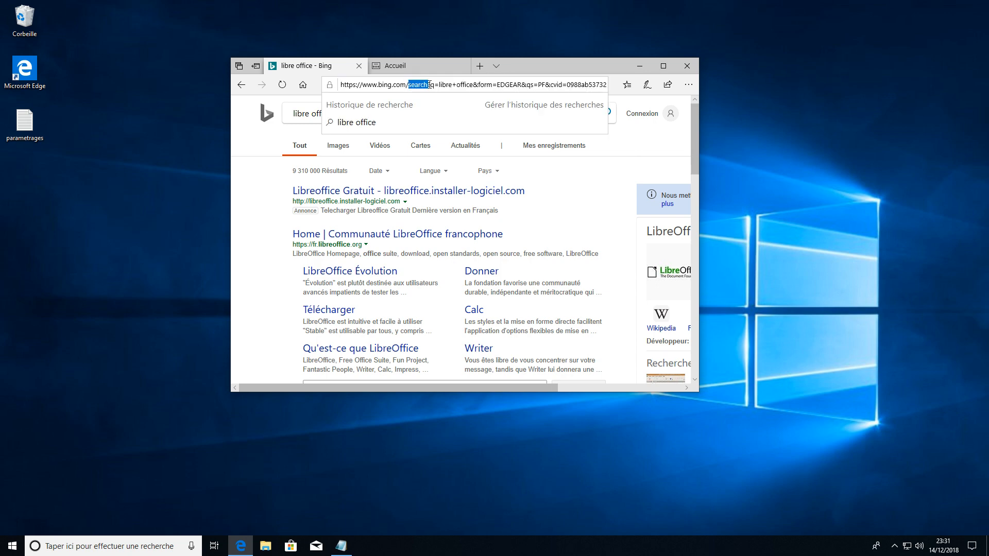
click(378, 244)
Search for "zip" in the Accueil tab, maximize the browser window and open the official 7-zip.org site.
click(416, 68)
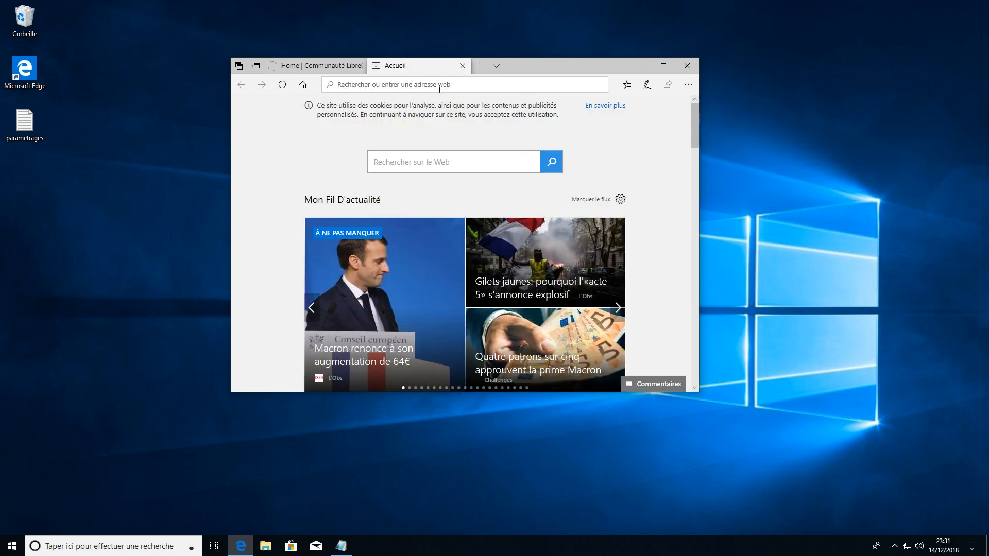
text(zip)
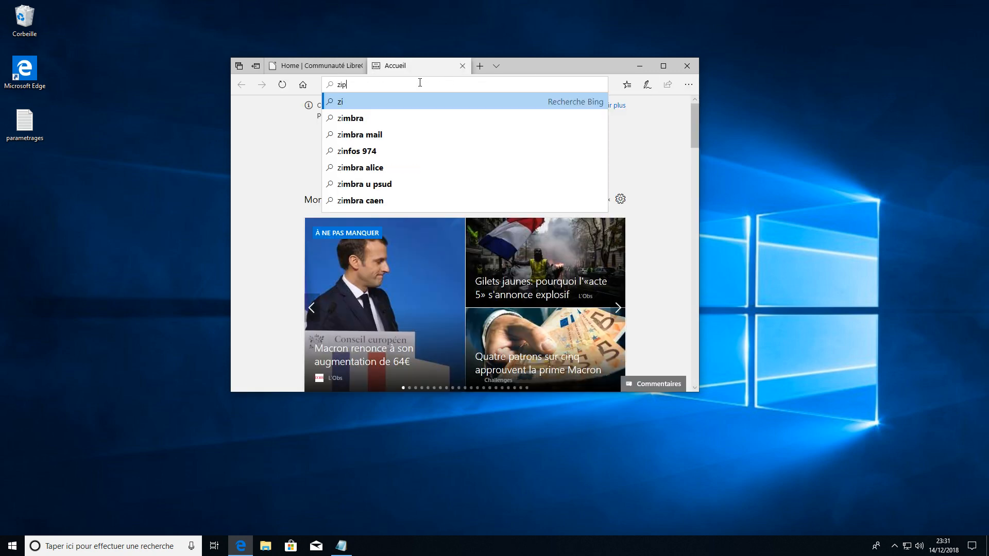
key(Return)
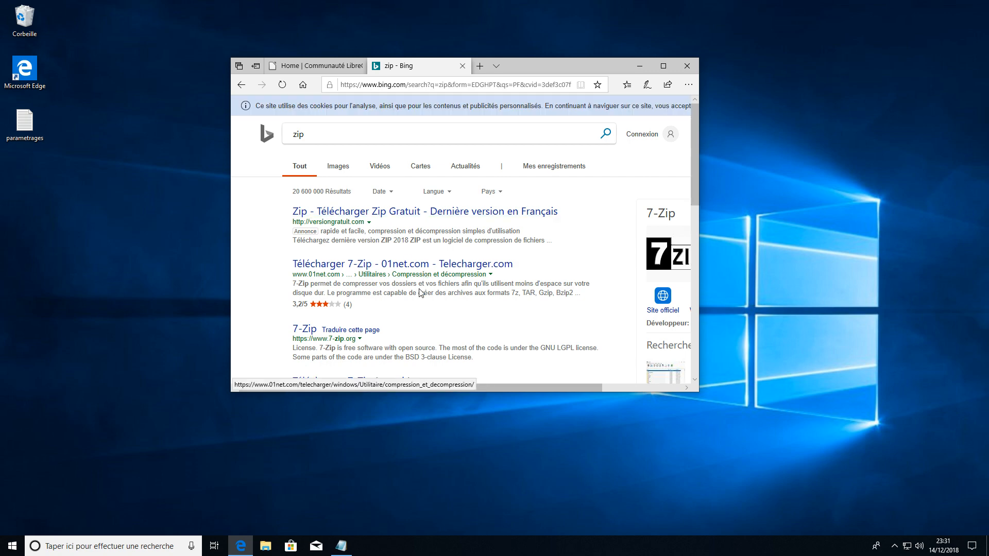
click(663, 66)
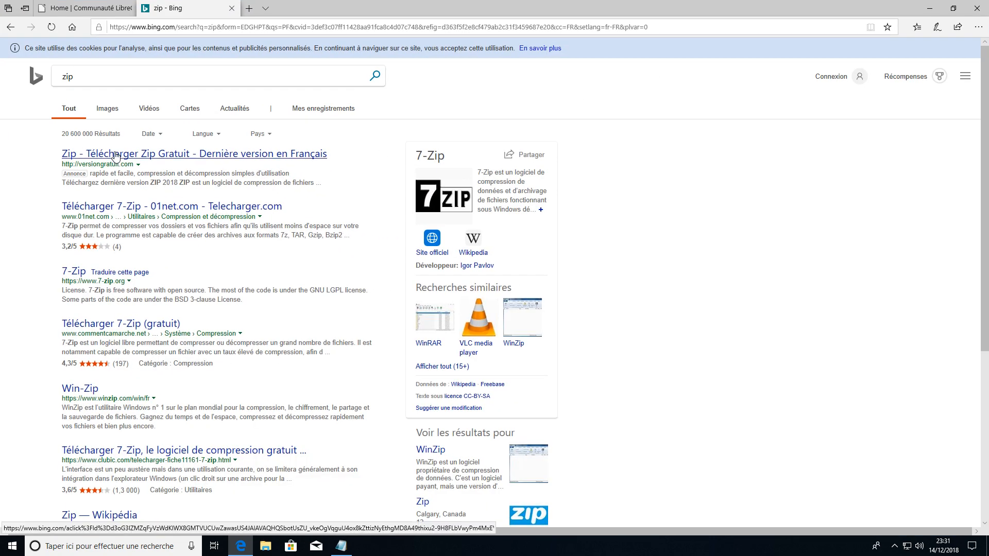
click(62, 9)
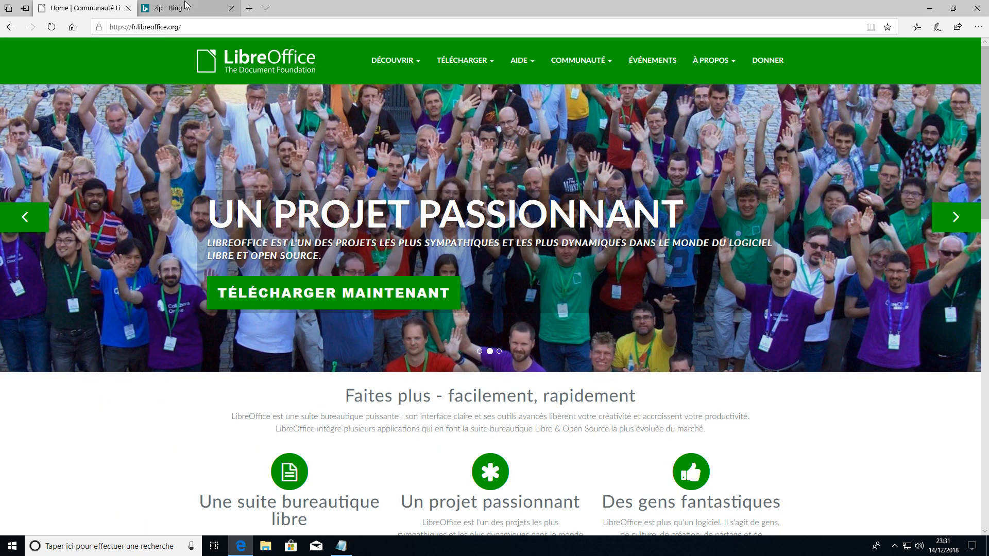
click(170, 8)
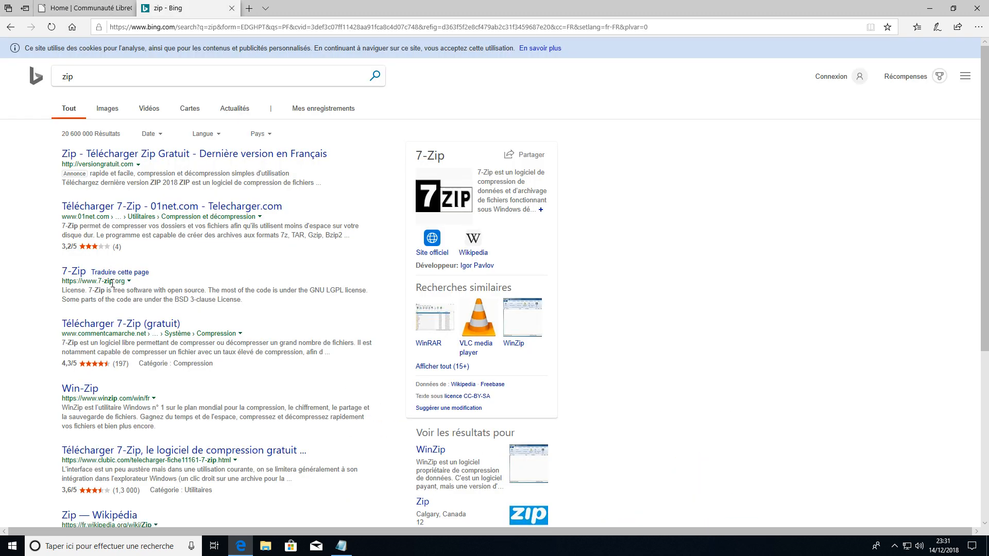
click(74, 272)
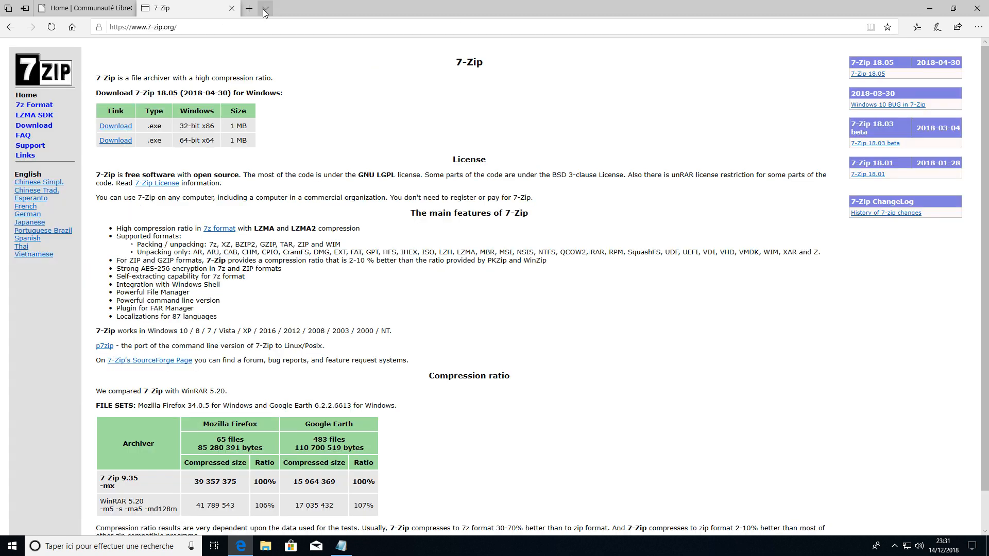
Search for "vlc" in a new tab, open the official VideoLAN download page and return to the LibreOffice page.
click(251, 9)
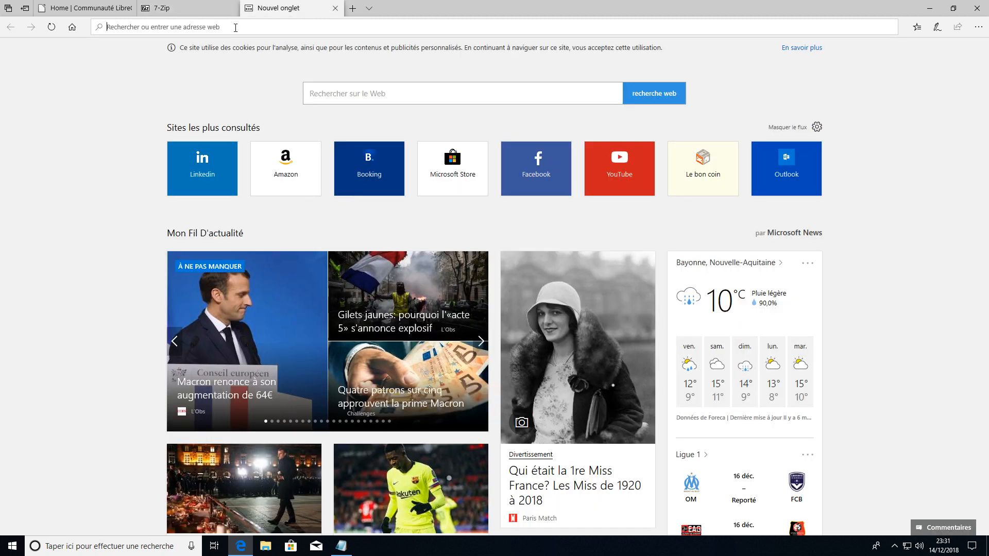
text(vlc)
key(Return)
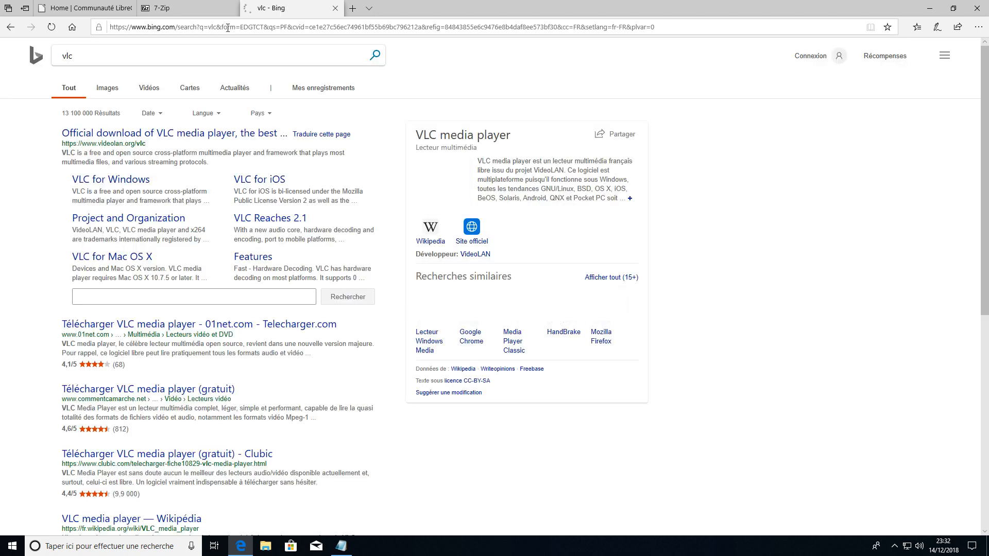
click(103, 133)
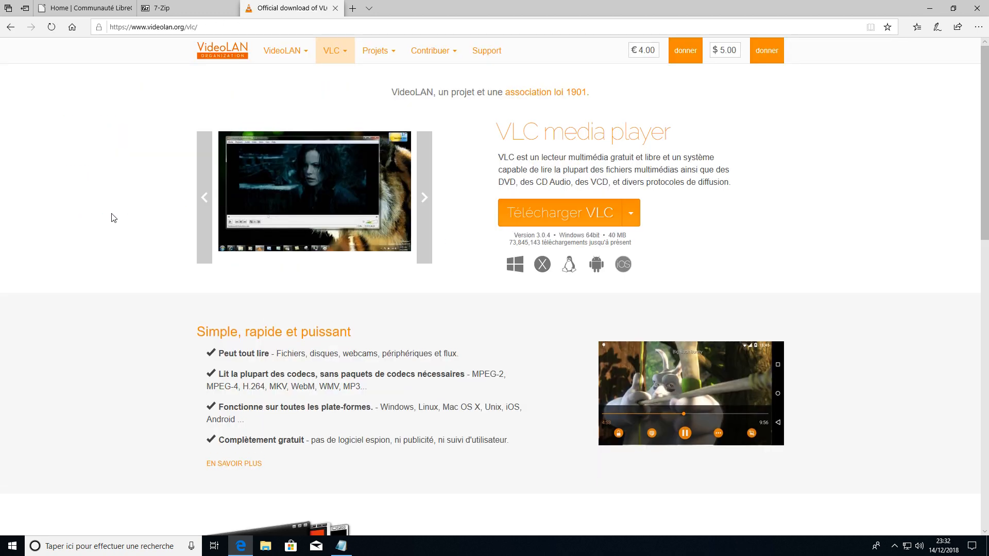
click(192, 7)
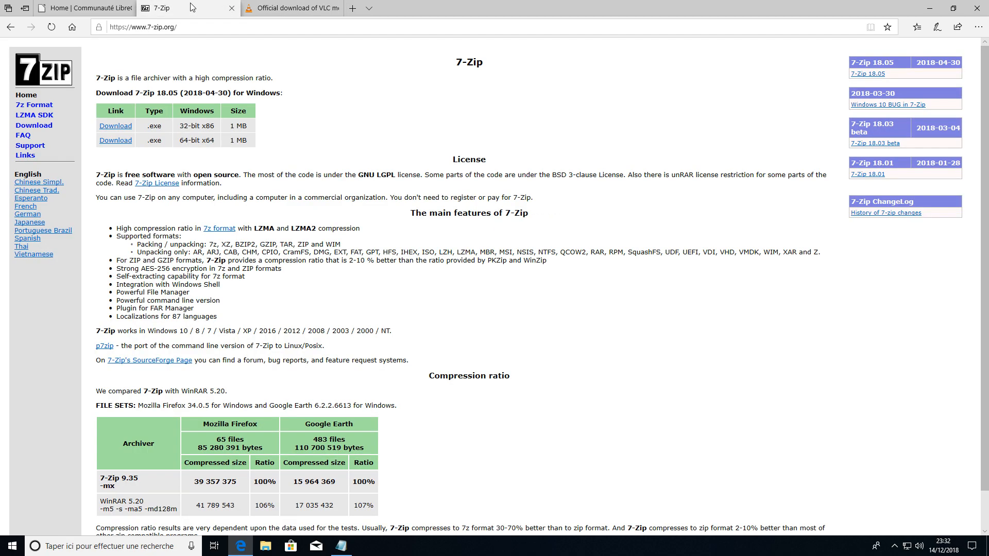
click(109, 8)
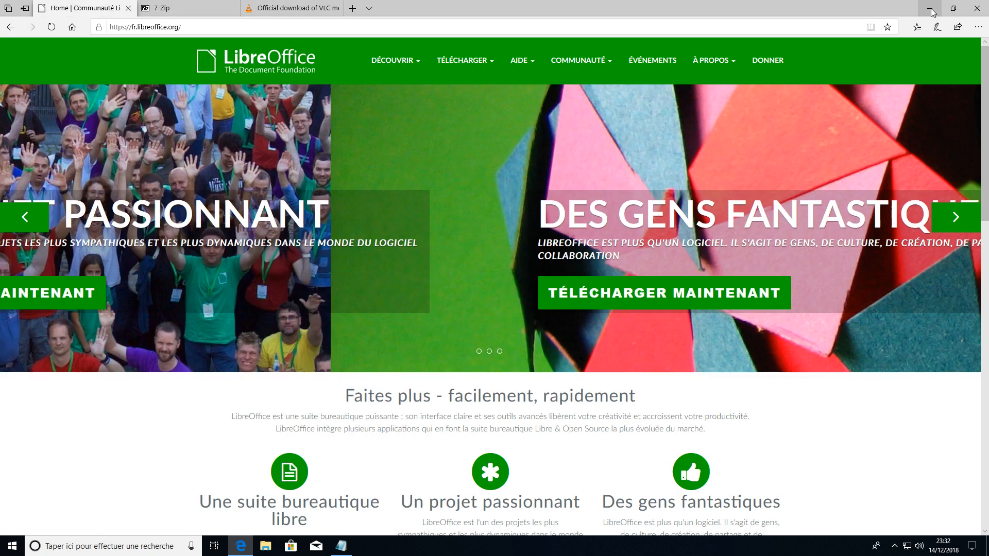
Search for "firefox" in a new tab, open Mozilla's official Firefox download page and minimize the browser.
key(ctrl+t)
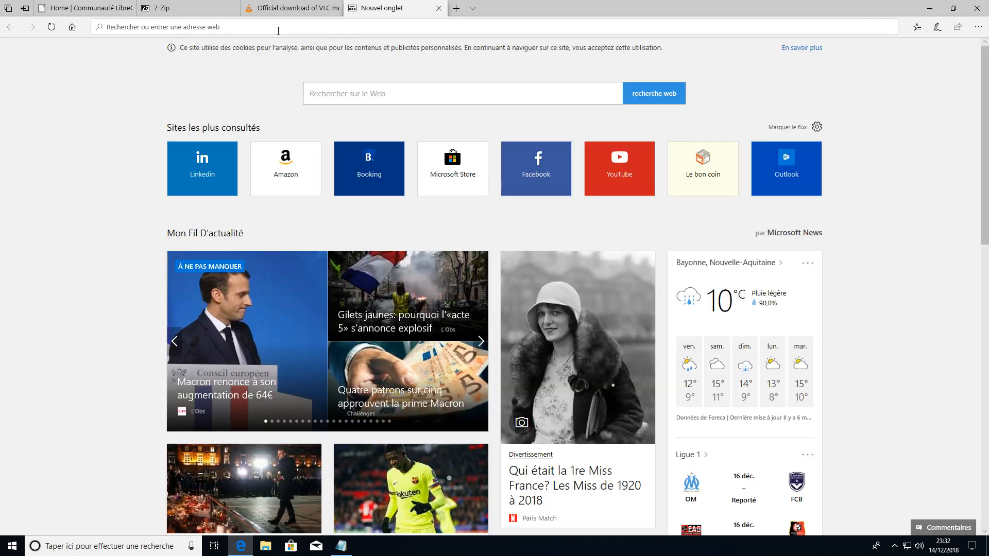
text(firefox)
key(Return)
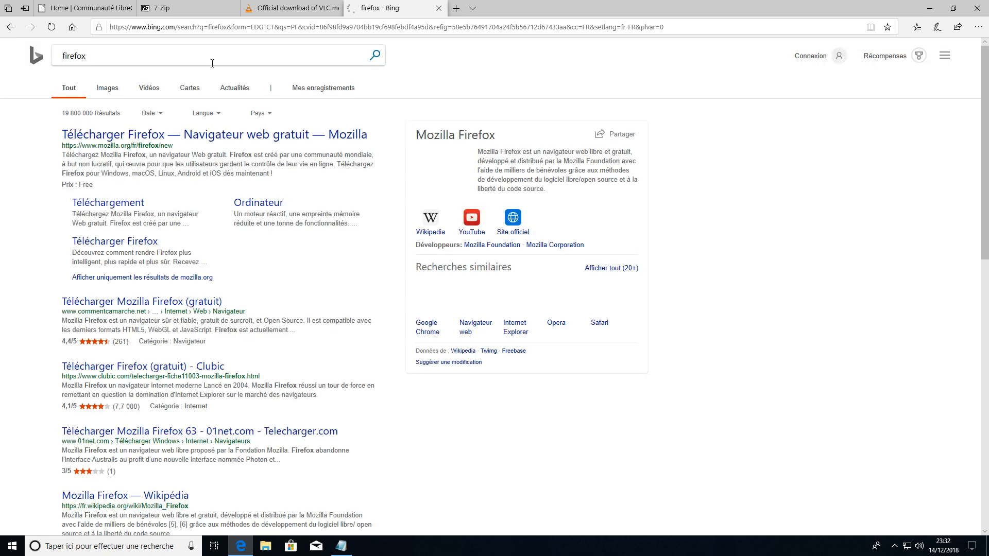
click(122, 135)
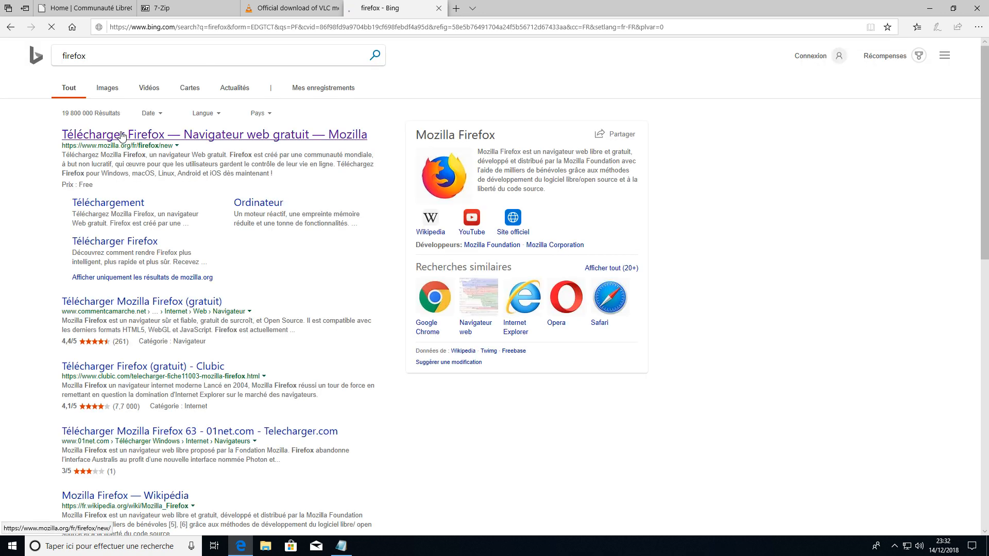
click(932, 9)
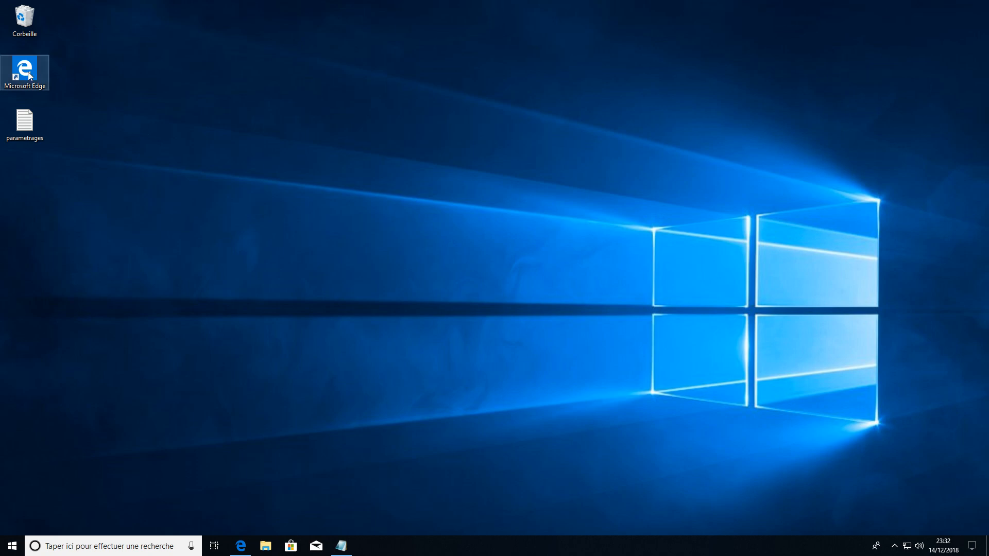
Check the open windows and activity timeline, close that view and hide the Applications actives button from the taskbar.
click(217, 546)
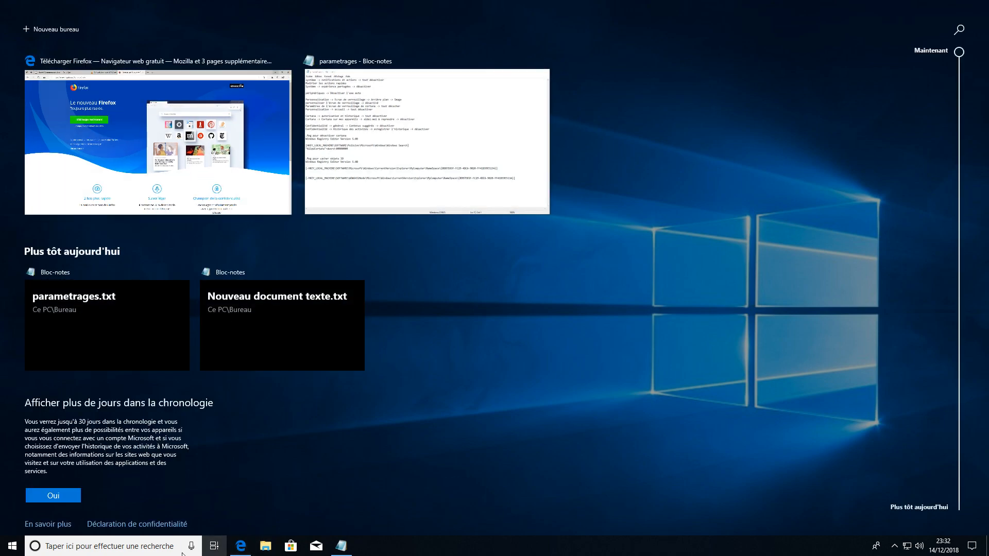
click(215, 550)
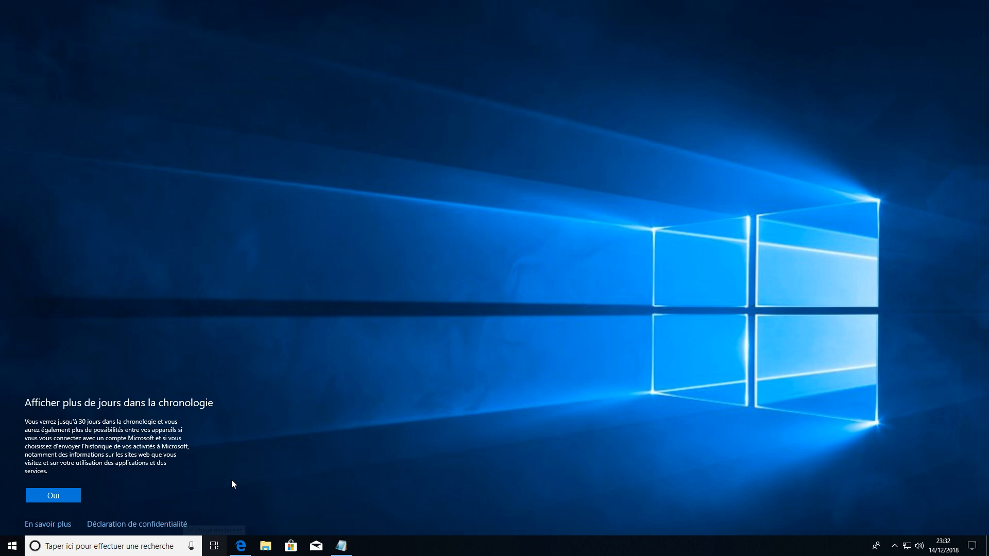
right_click(220, 551)
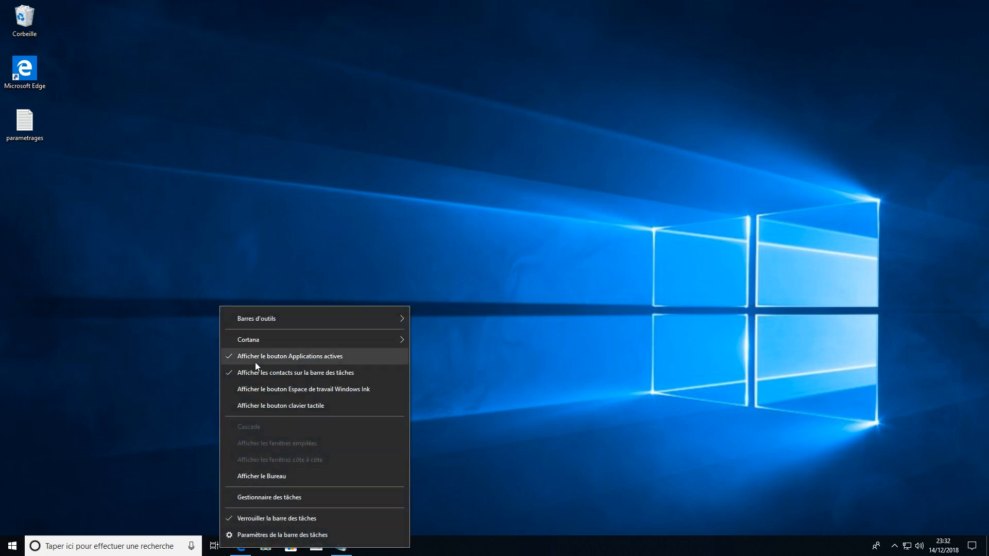
click(270, 358)
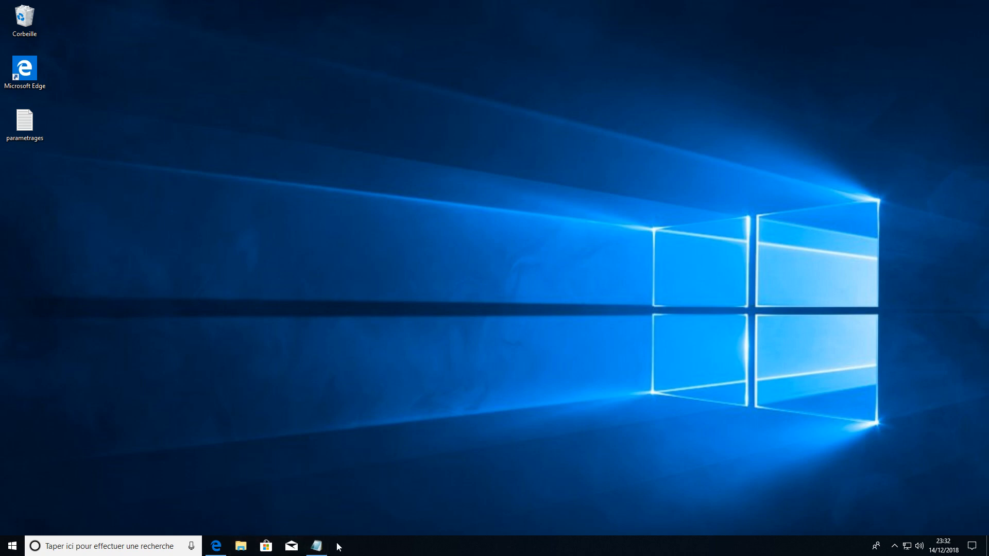
Unpin Microsoft Store and Mail from the taskbar.
right_click(266, 546)
click(263, 523)
right_click(266, 546)
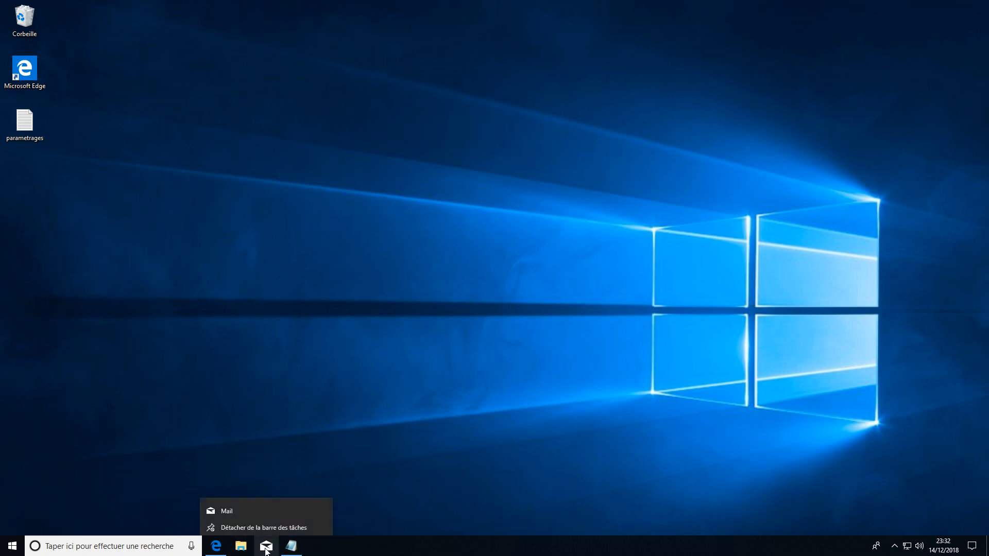
click(255, 524)
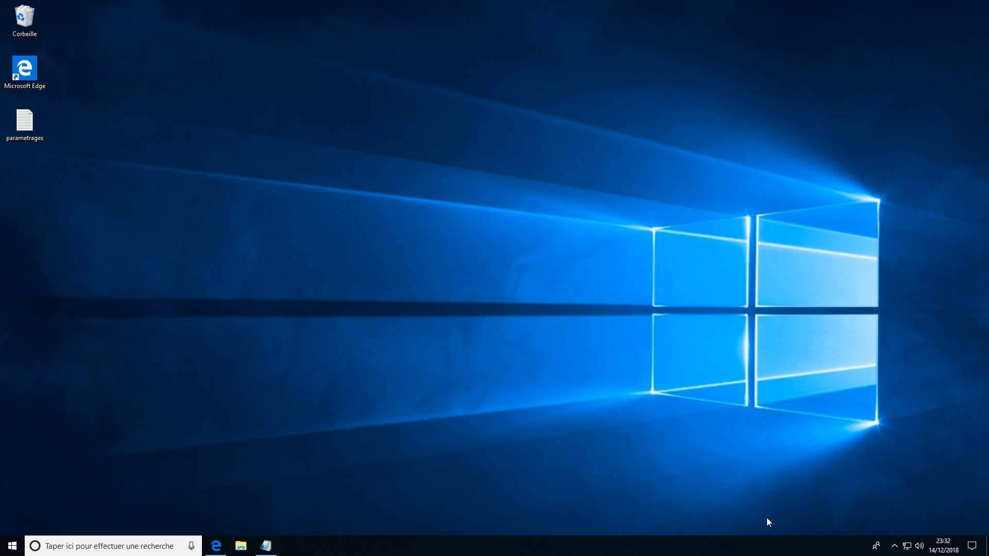
Stop showing contacts on the taskbar, check the hidden notification icons and dismiss them.
right_click(874, 545)
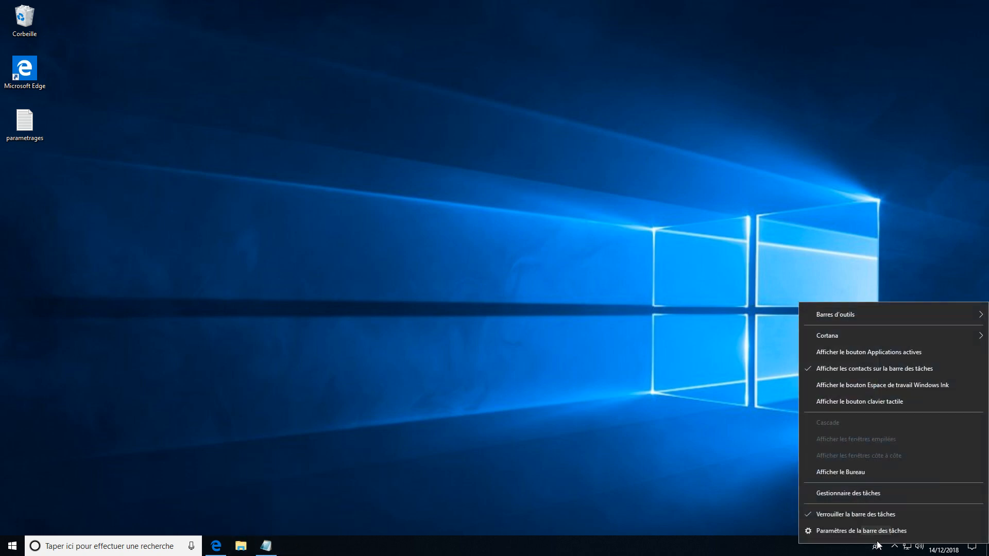
click(836, 368)
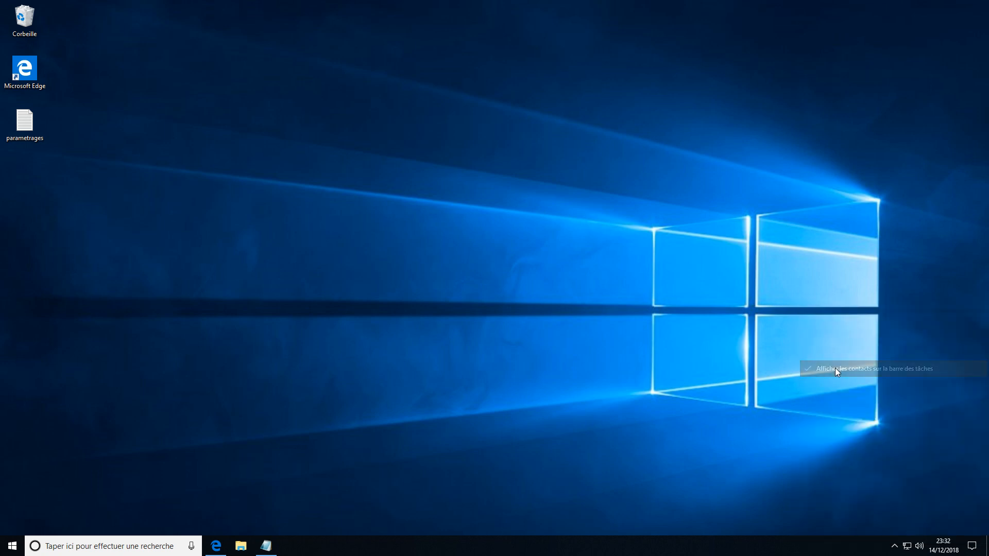
click(896, 546)
click(905, 443)
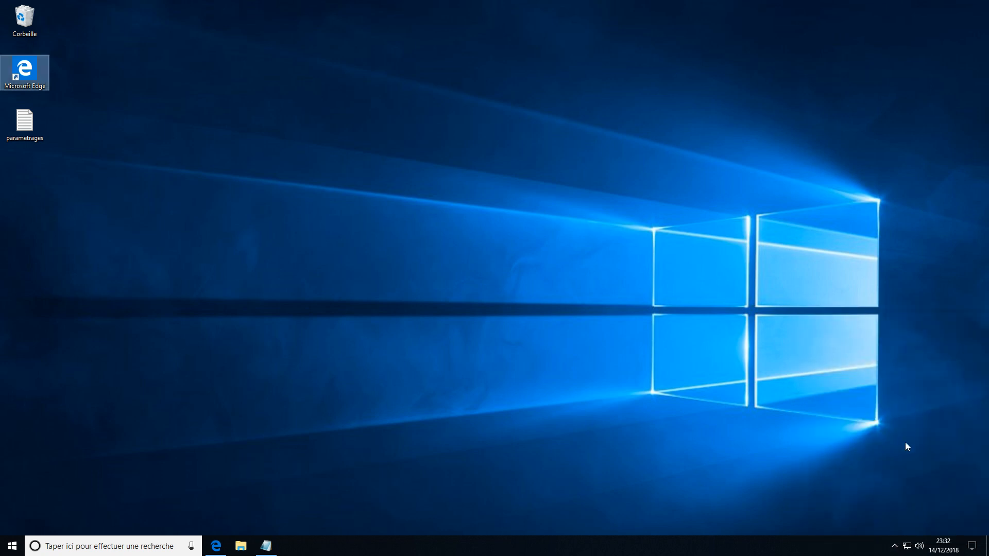
Set Cortana to Masqué on the taskbar to remove the search box, and close the Start menu.
click(12, 547)
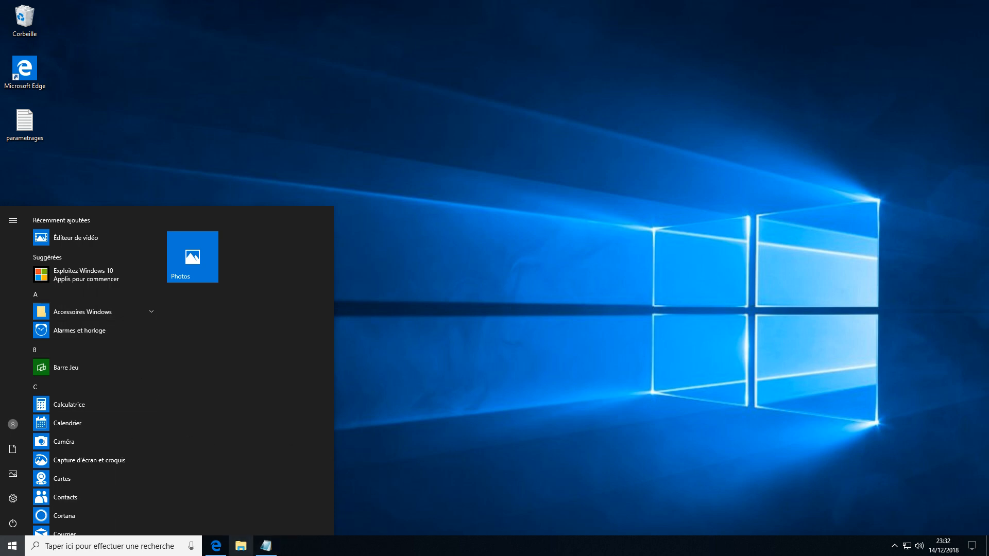
right_click(313, 548)
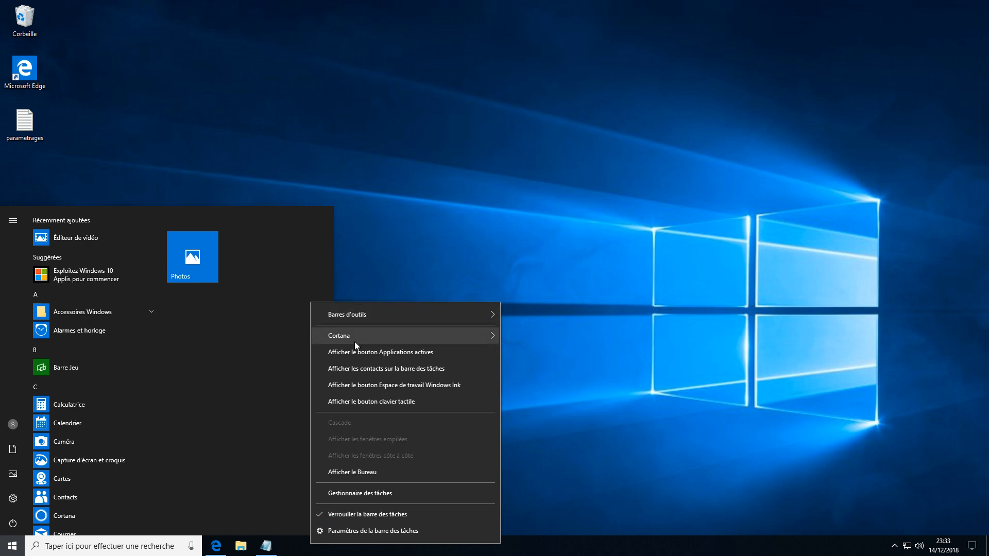
mouse_move(354, 341)
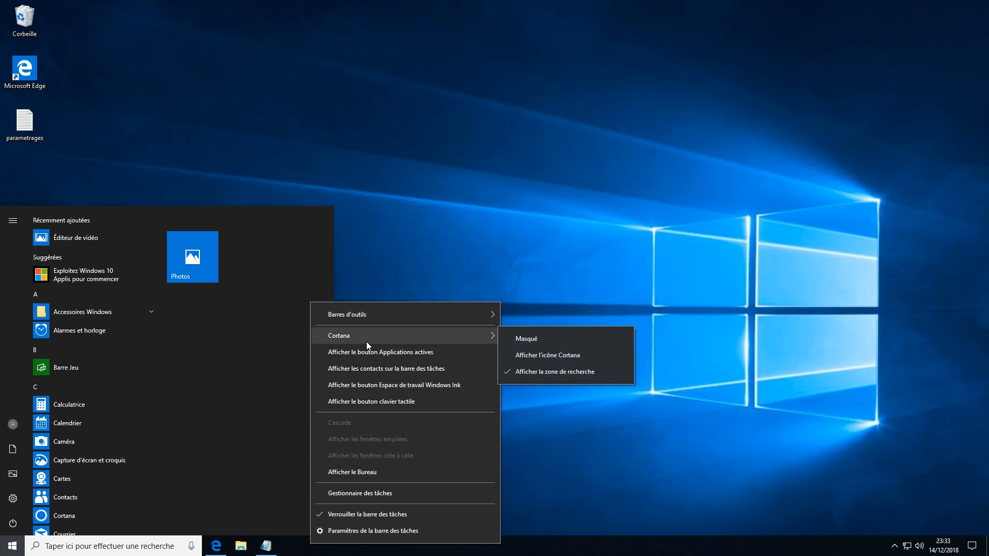
click(548, 340)
click(443, 412)
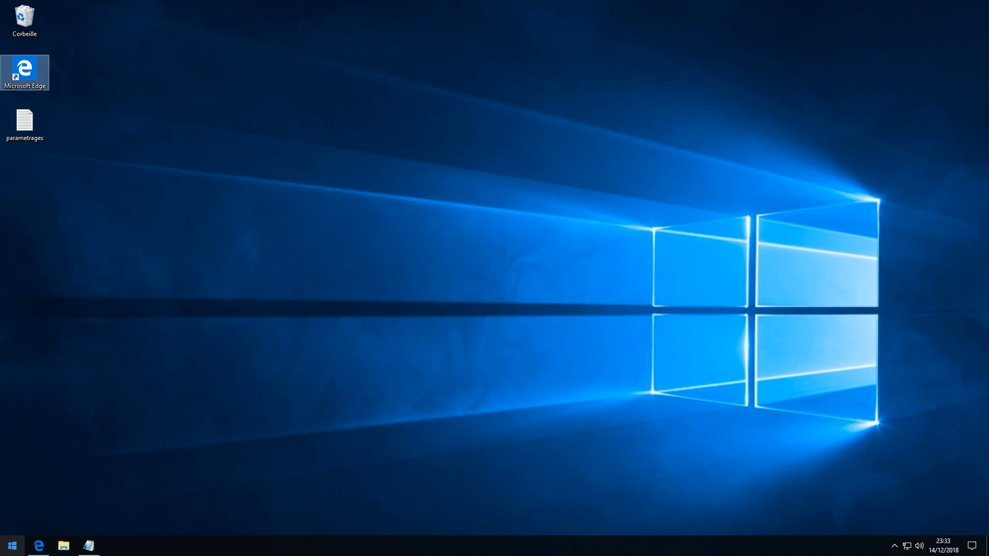
Search for "fire" directly from the Start menu and close the results.
click(11, 541)
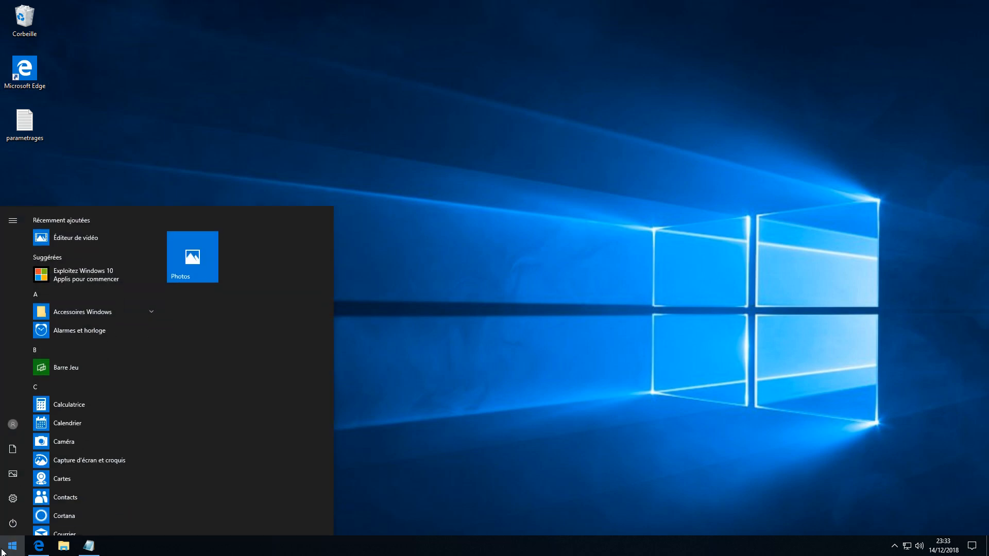
text(fire)
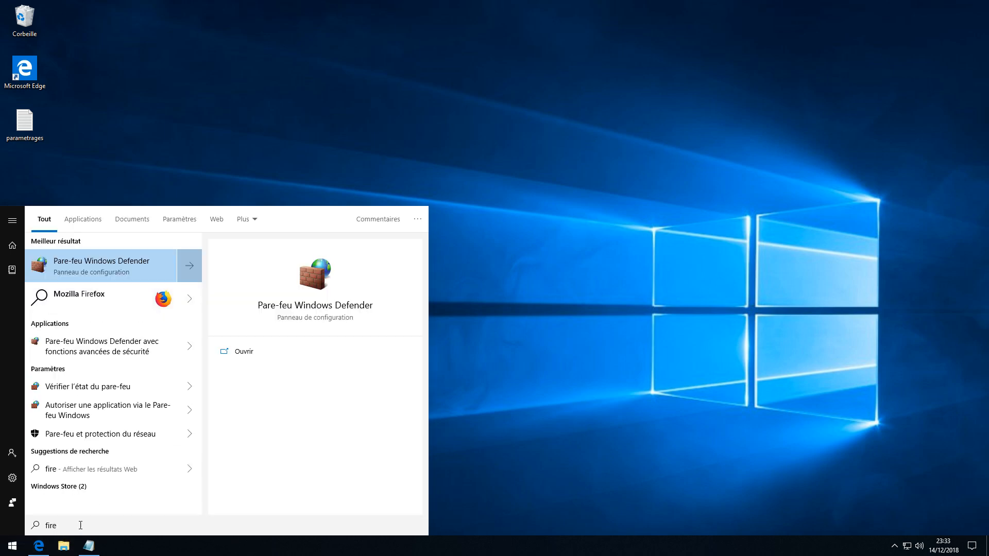
click(510, 368)
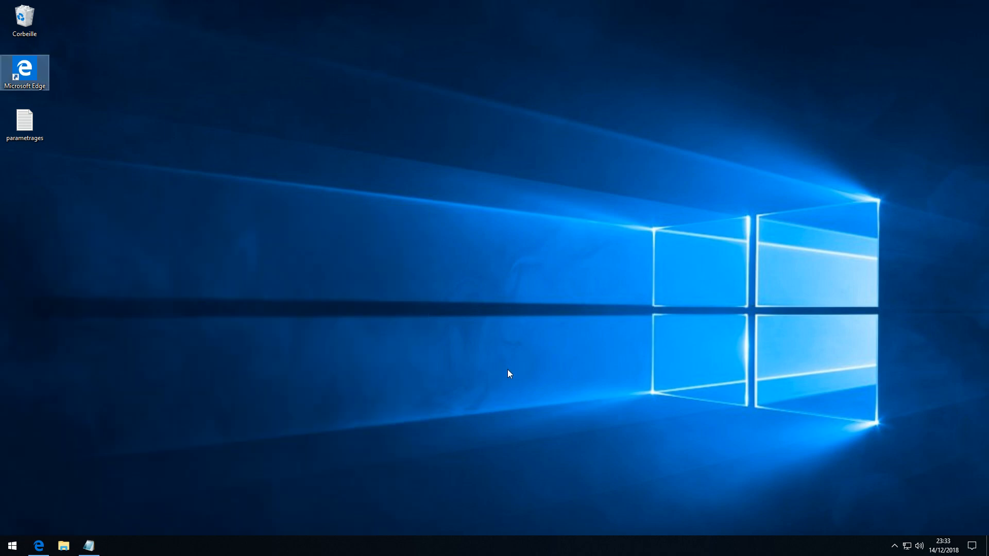
Check the parametrages notes, open a File Explorer window, reposition it and minimize the notes.
click(85, 545)
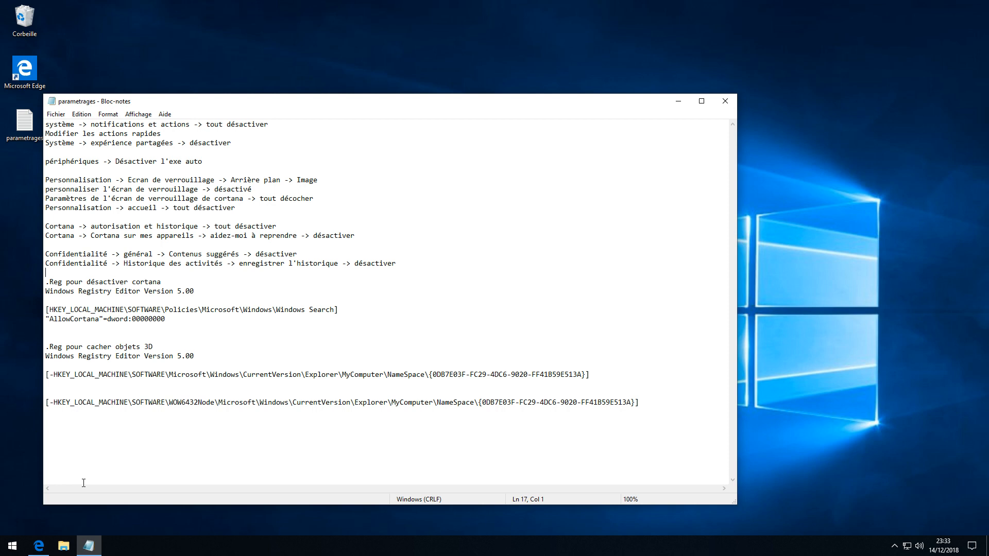
click(63, 545)
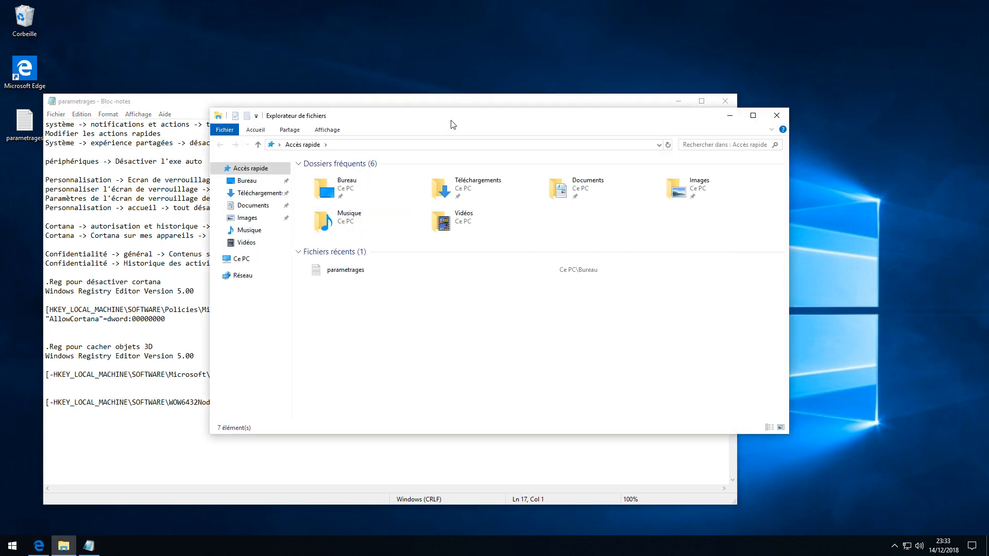
drag(452, 123, 406, 140)
click(676, 103)
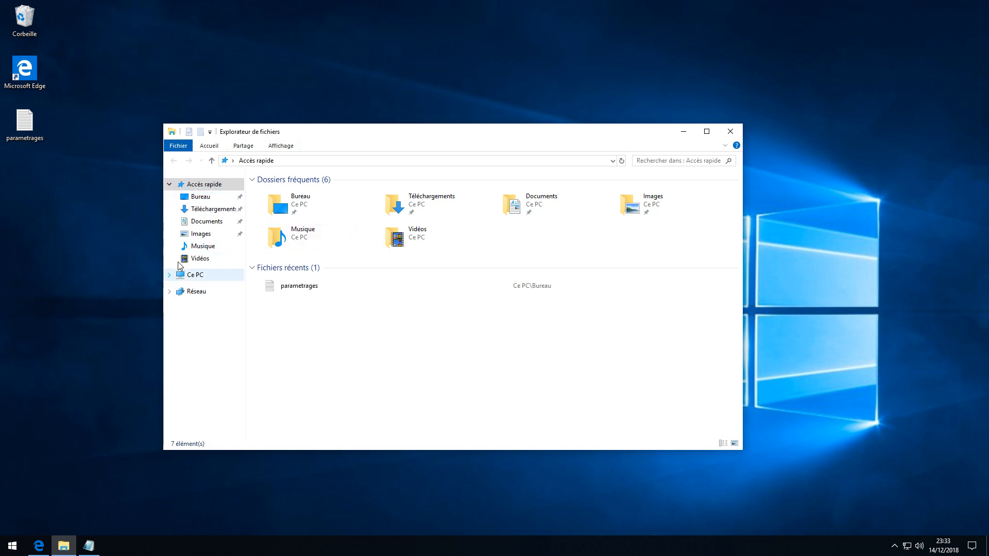
Unpin Bureau, Téléchargements, Documents and Images from Accès rapide.
right_click(199, 202)
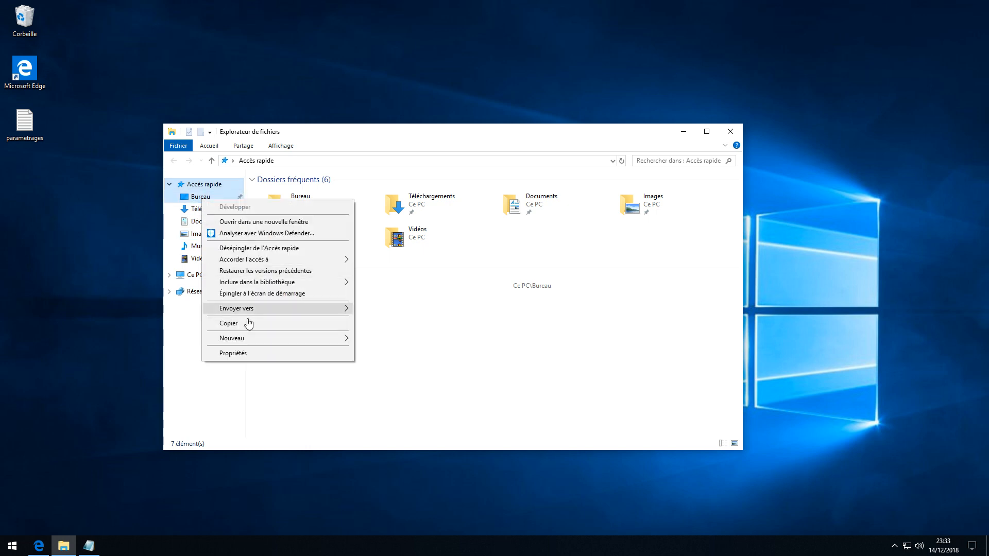
click(258, 248)
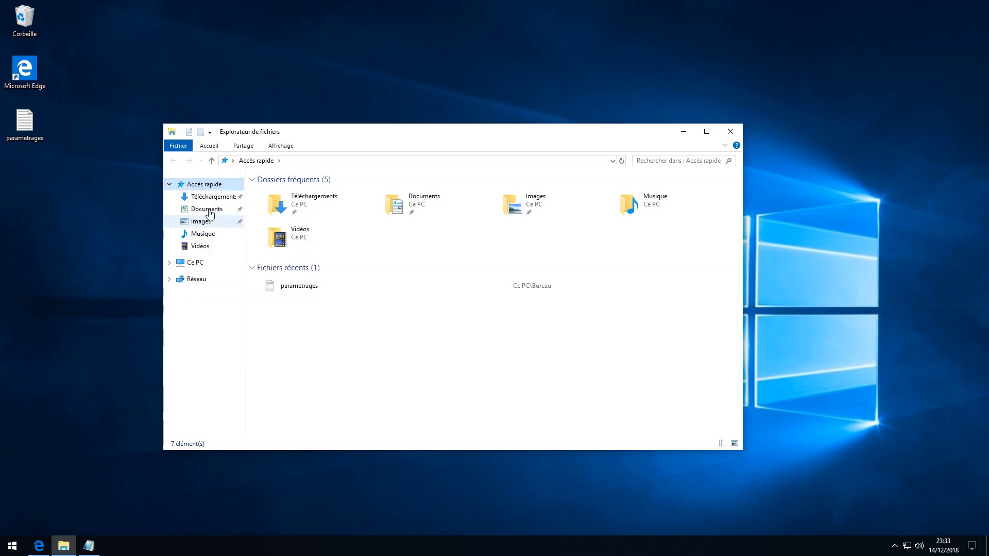
right_click(206, 197)
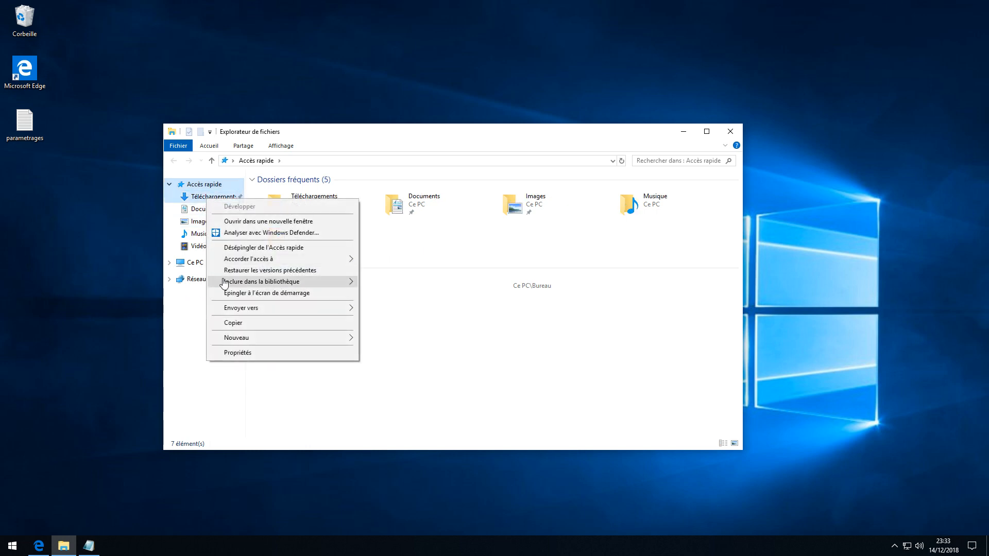
click(224, 247)
right_click(215, 197)
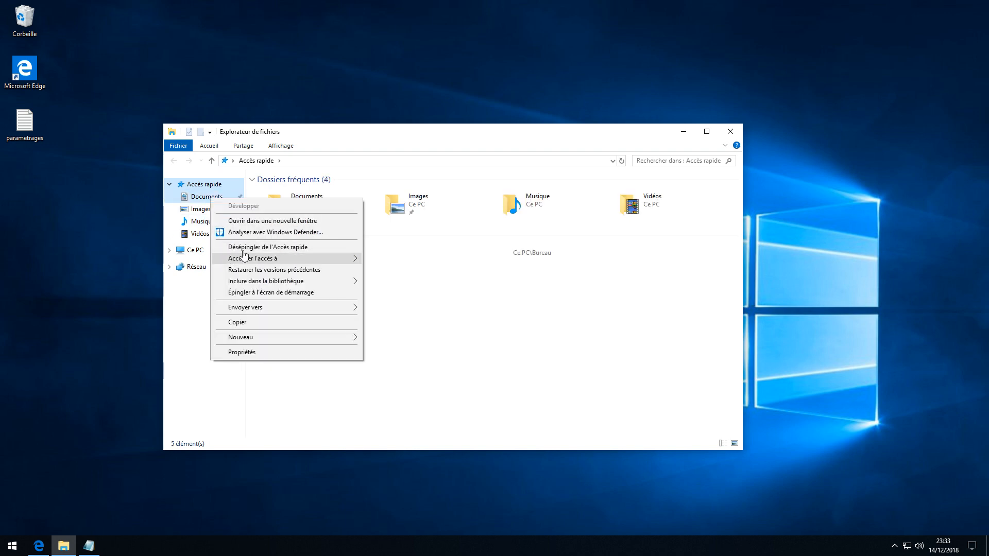
click(242, 246)
right_click(199, 194)
click(234, 241)
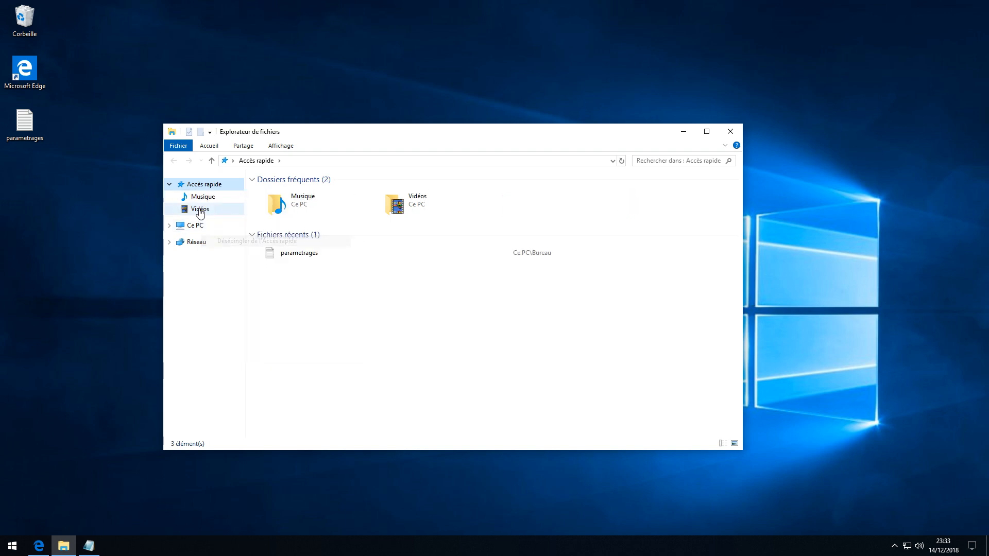
Remove Musique and Vidéos from Accès rapide and expand Ce PC in the navigation tree.
right_click(198, 196)
click(234, 256)
right_click(198, 196)
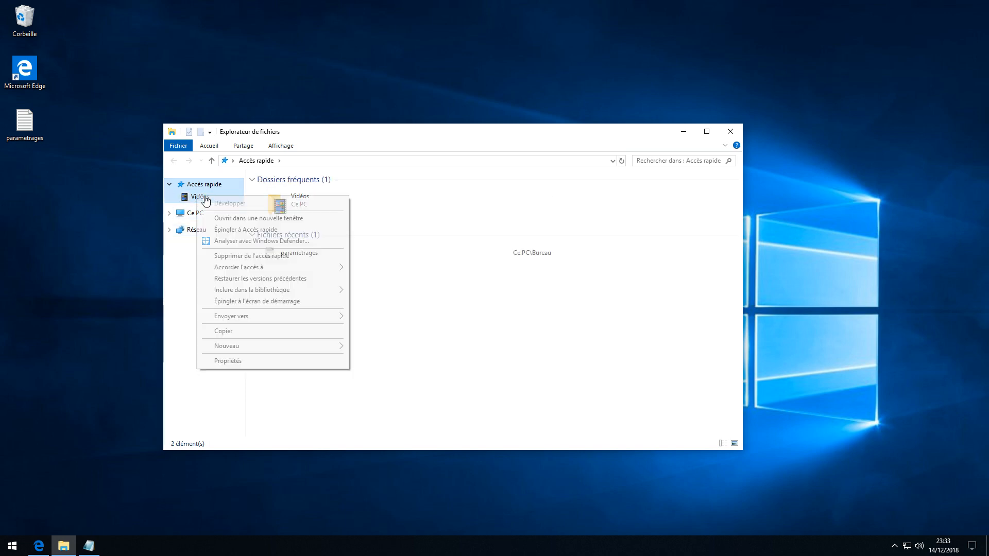
click(234, 257)
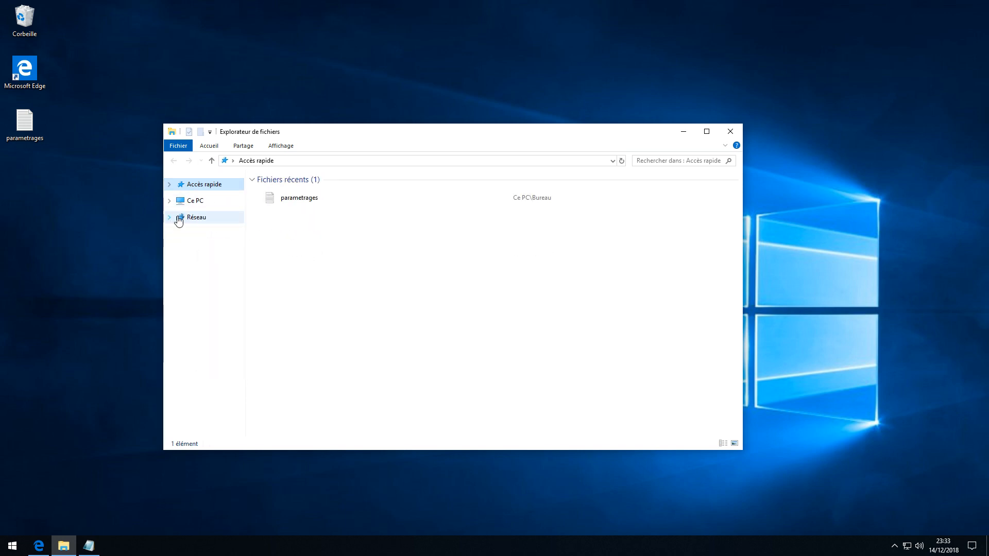
click(169, 201)
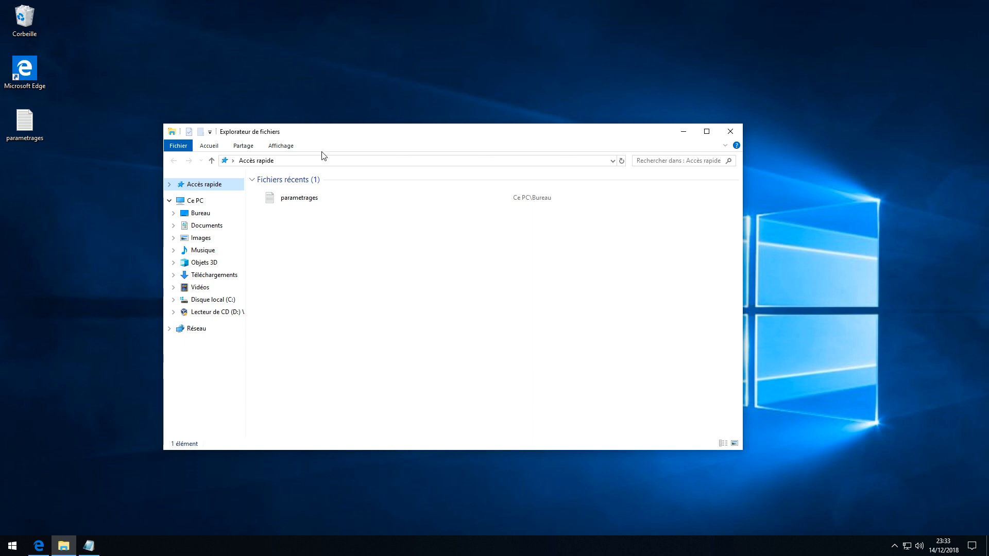
Open the folder options and disable showing recently used files and folders in Accès rapide.
click(207, 147)
click(242, 147)
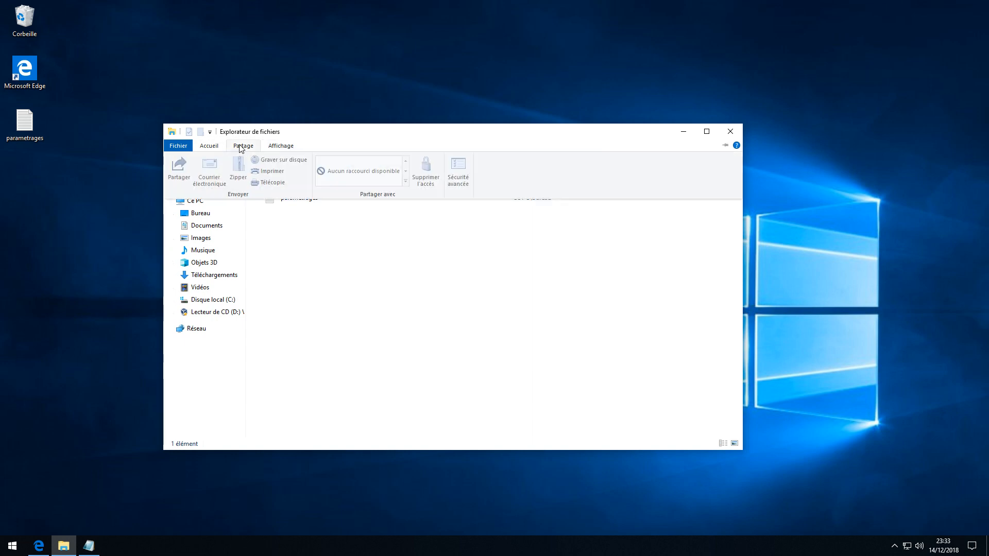
click(281, 146)
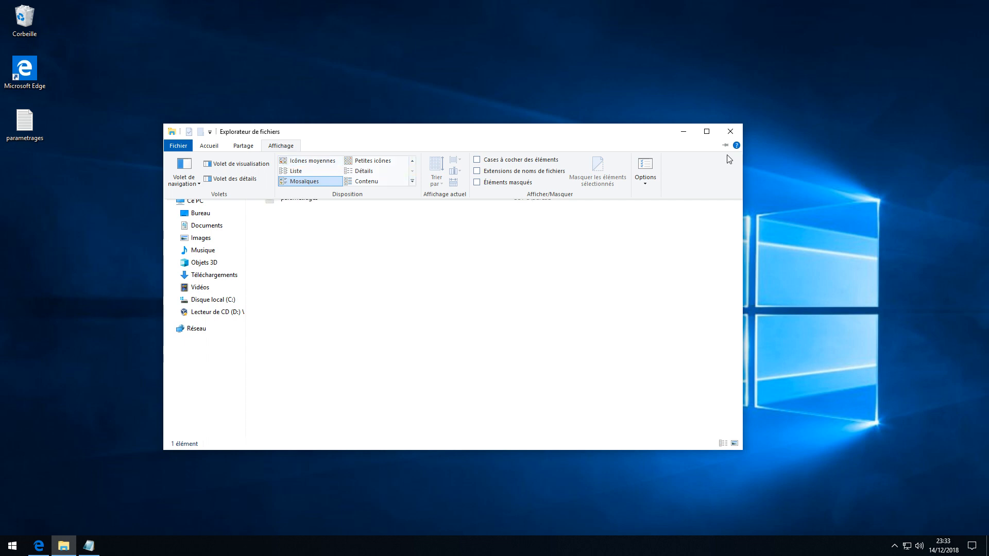
click(648, 172)
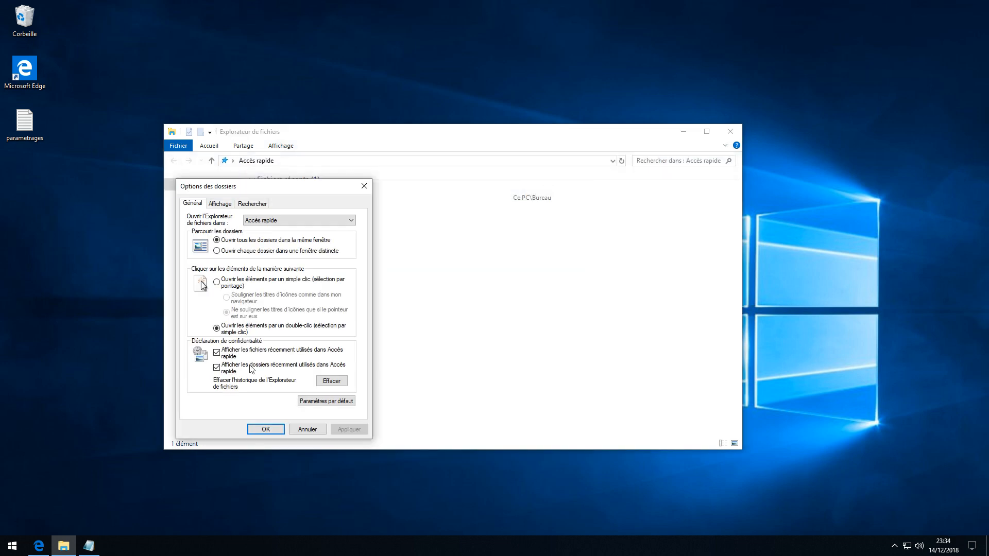
click(216, 352)
click(216, 367)
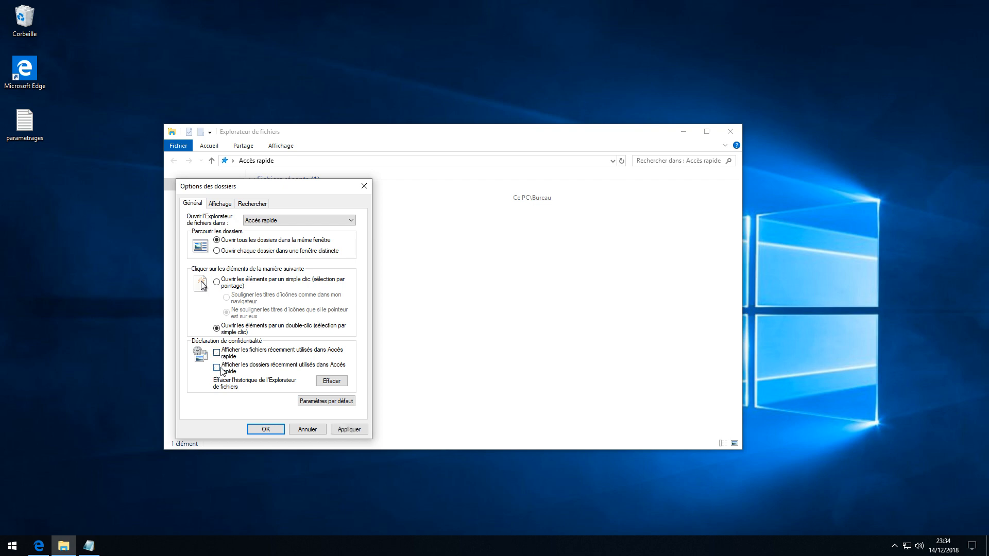
Set File Explorer to open in Ce PC, review the Affichage and Rechercher options, and save the folder options.
click(260, 223)
click(263, 239)
drag(246, 189, 397, 184)
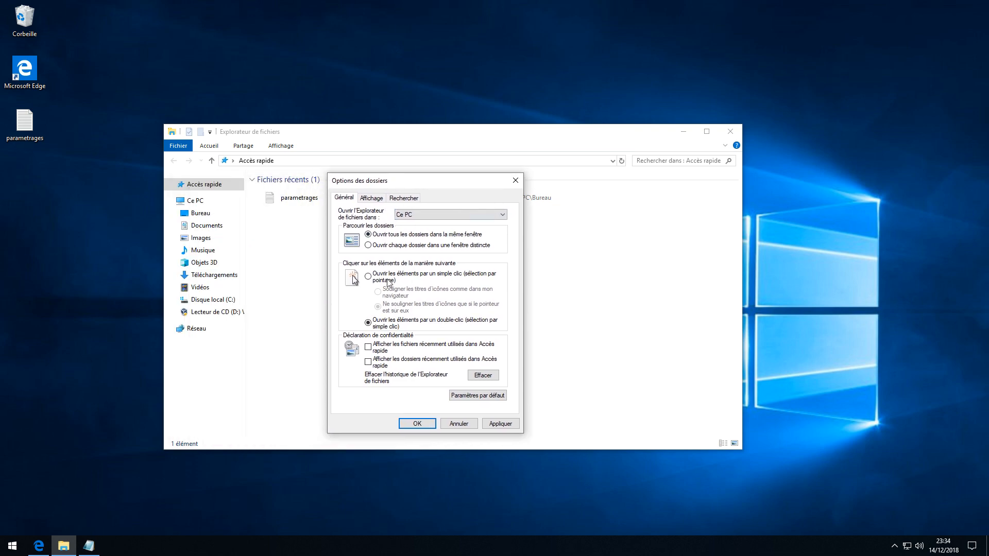
click(379, 199)
click(404, 199)
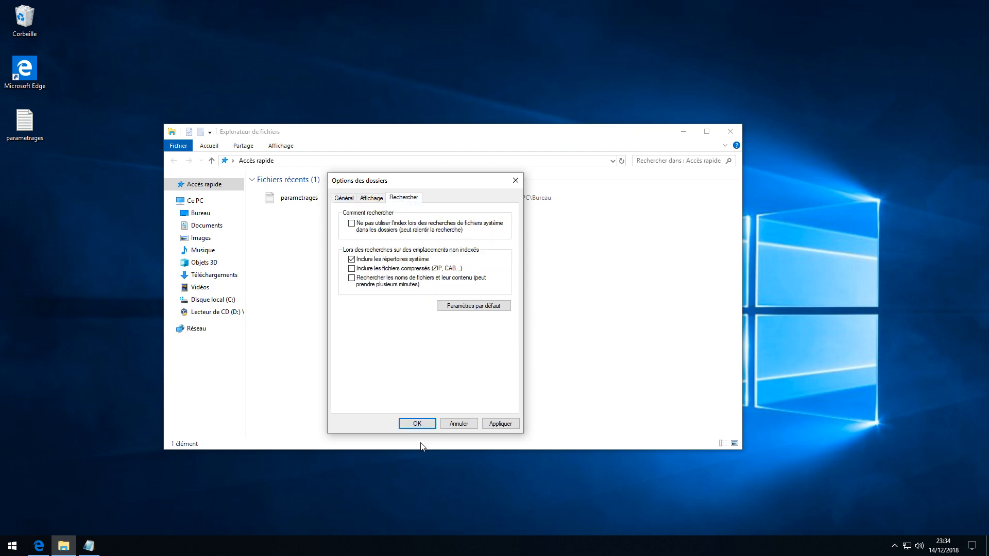
click(421, 424)
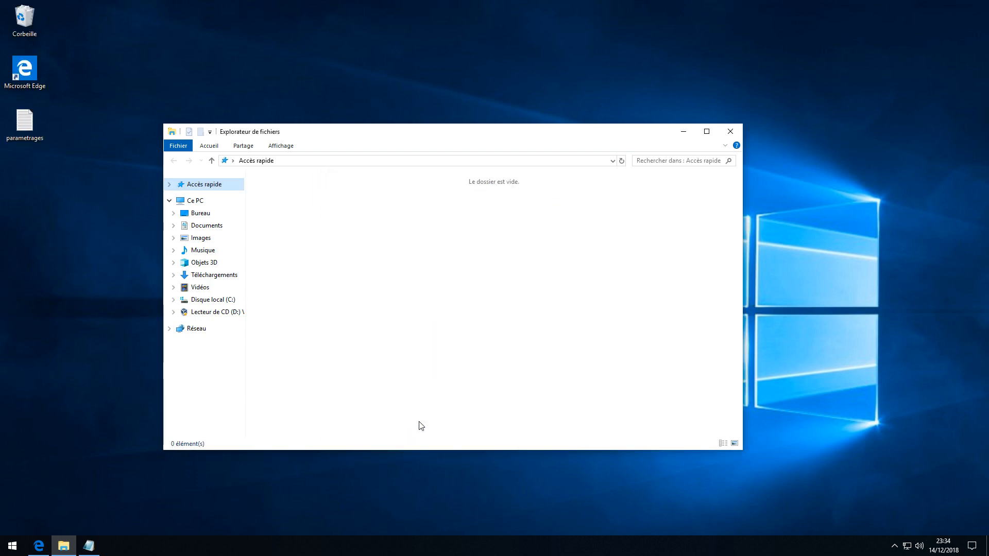
Look through the Bureau, Documents, Images, Musique and Objets 3D folders and check which actions are offered for Objets 3D.
click(197, 214)
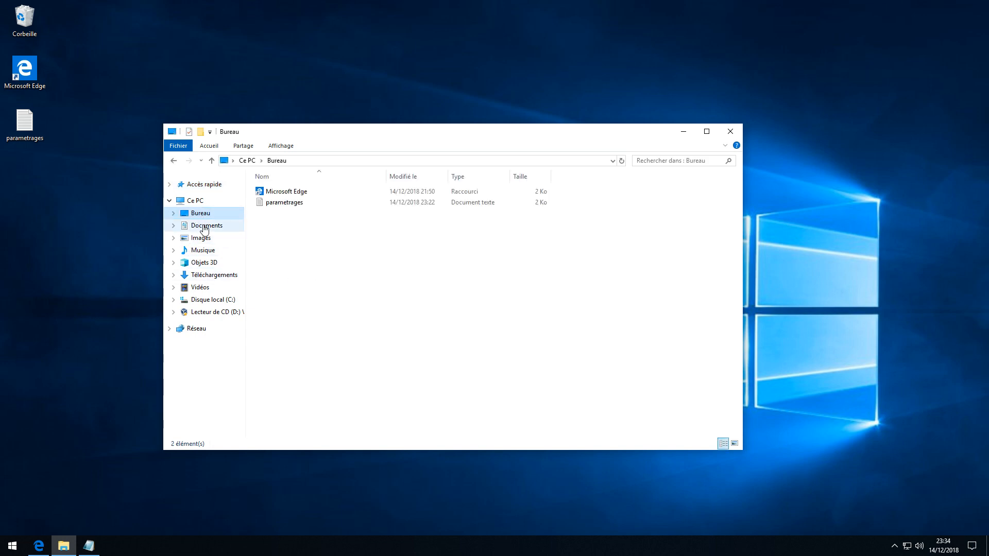
click(205, 227)
click(202, 238)
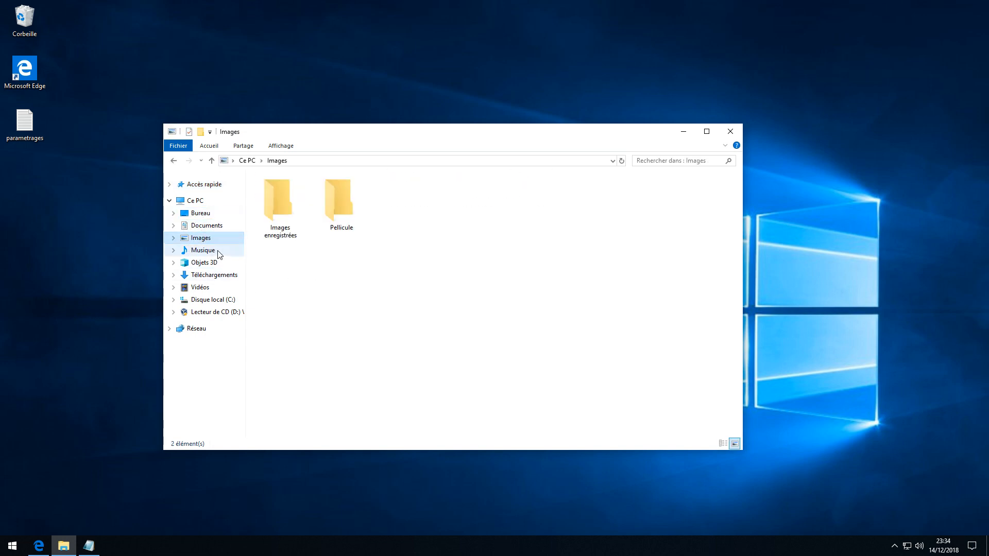
click(216, 253)
click(212, 264)
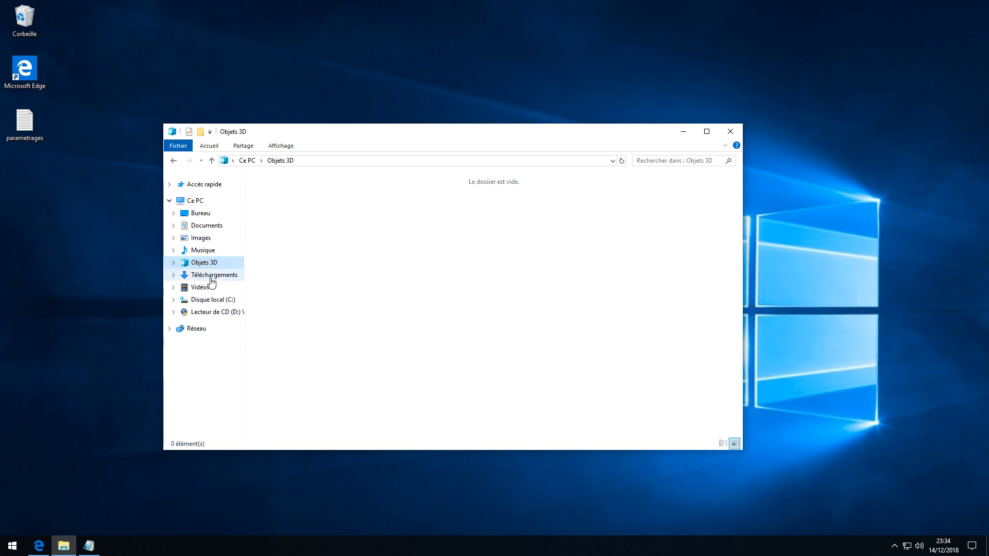
right_click(206, 265)
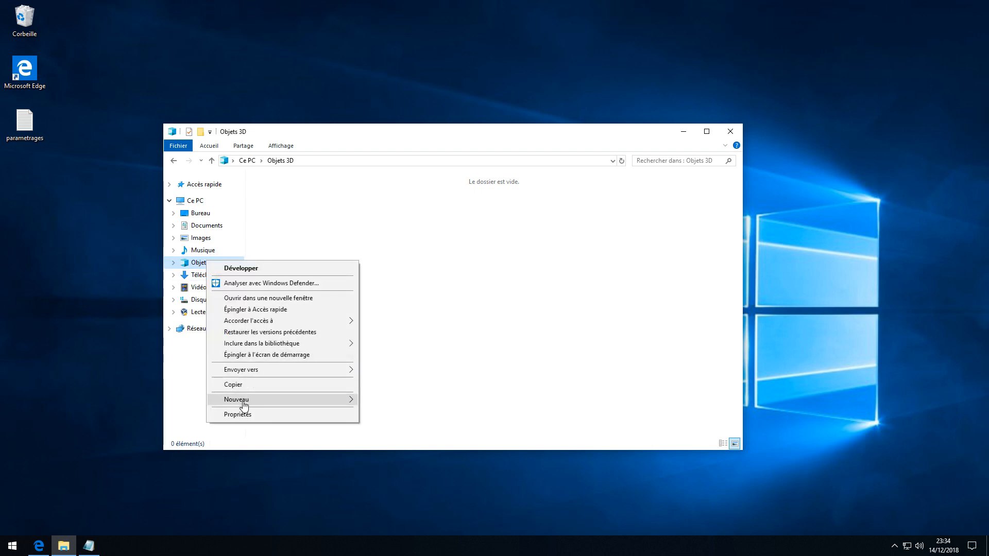
click(462, 263)
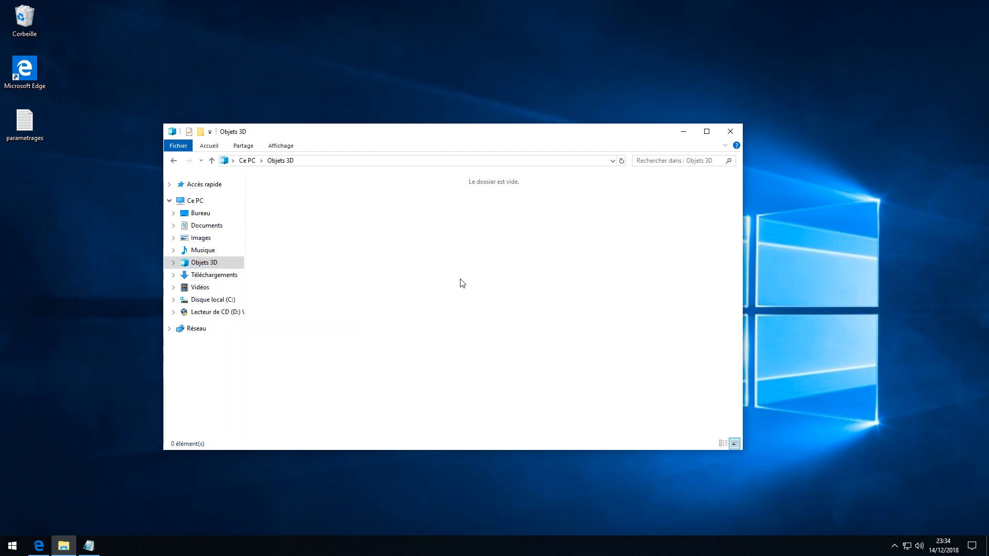
Look through the Téléchargements and Vidéos folders under Ce PC.
click(210, 276)
click(202, 287)
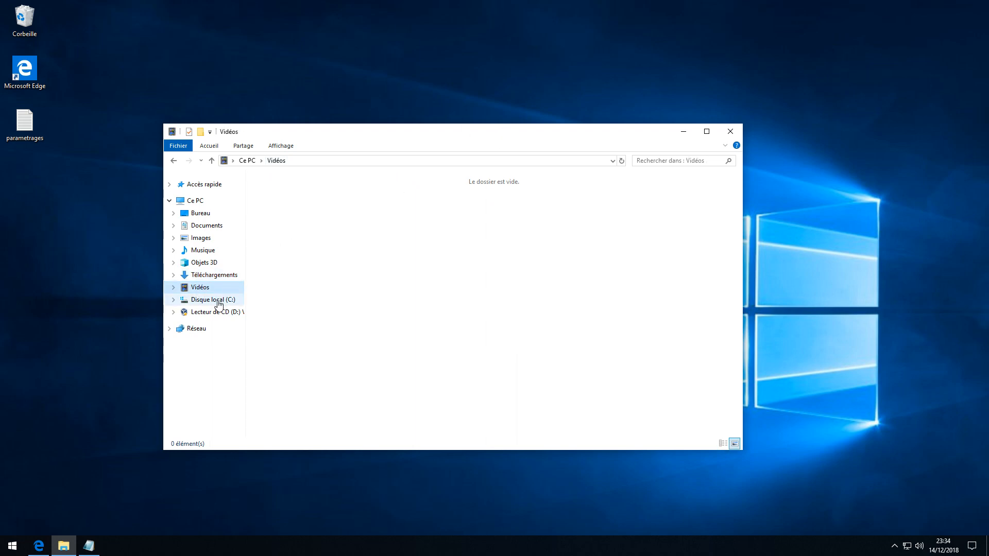
Copy the registry script for hiding Objets 3D from the parametrages notes and create a desktop text document named disableobjectD.
double_click(25, 122)
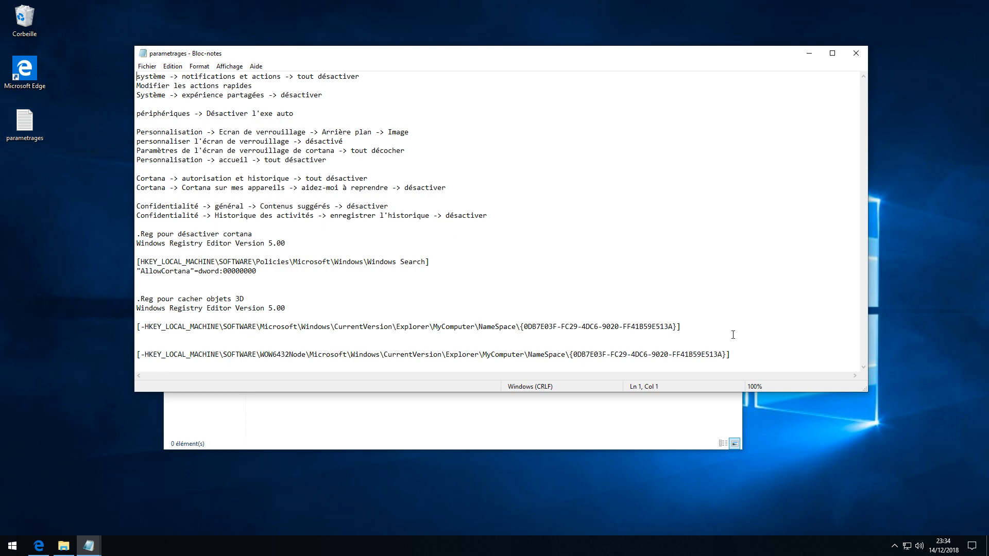
drag(761, 360, 95, 309)
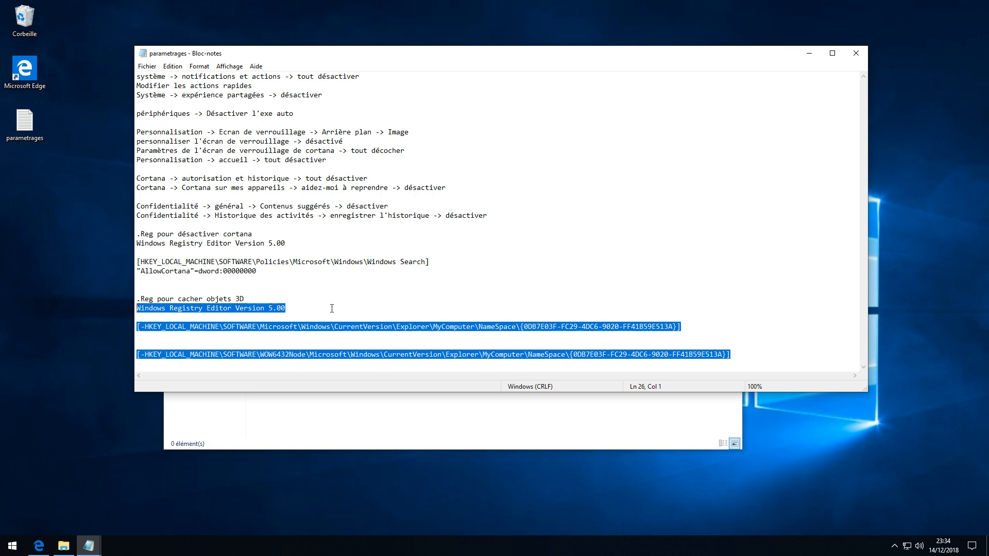
right_click(32, 210)
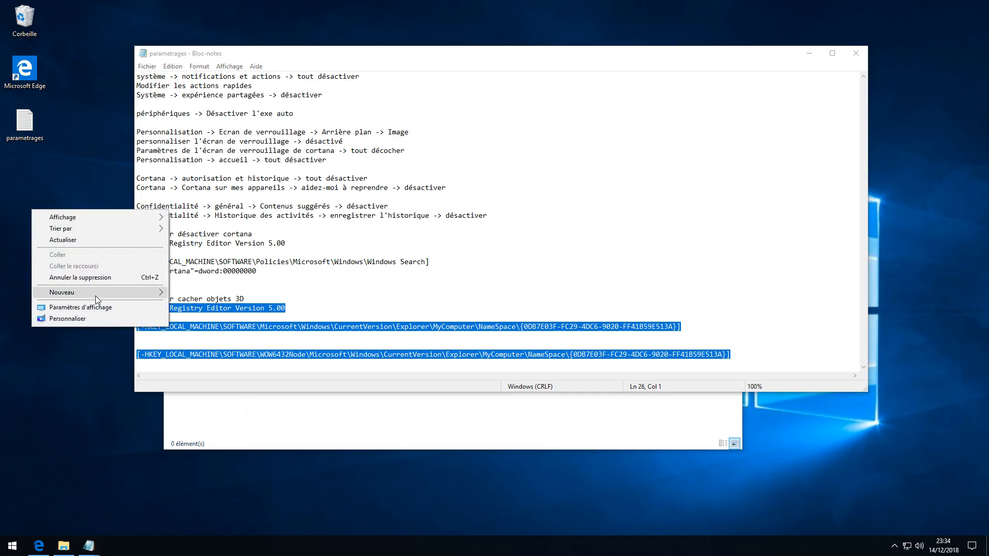
mouse_move(94, 291)
click(206, 355)
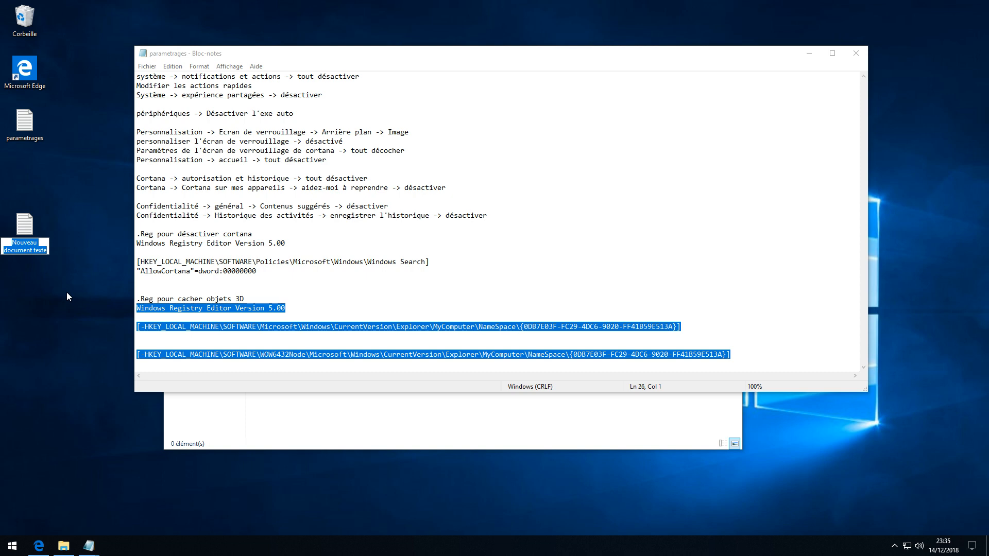
text(disab)
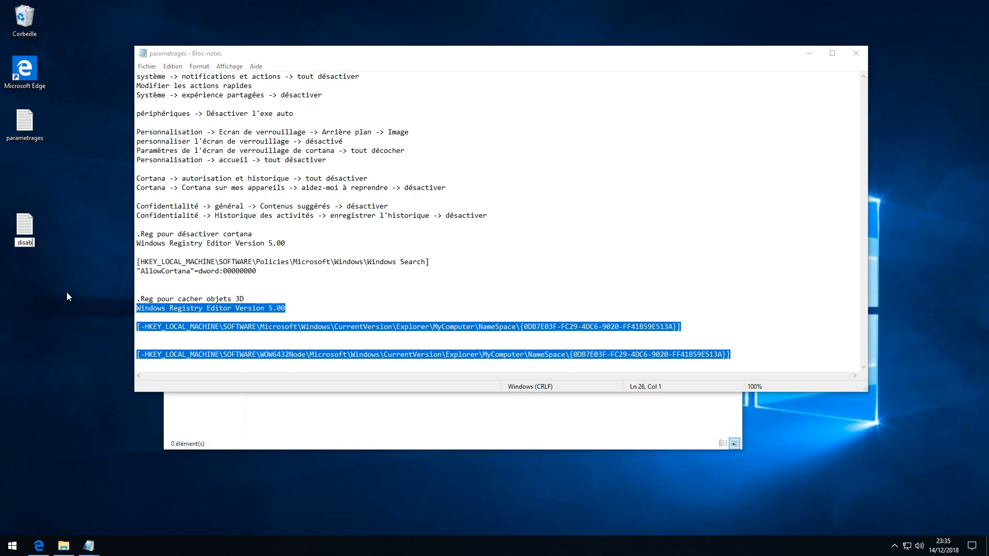
text(leobjectD)
key(Return)
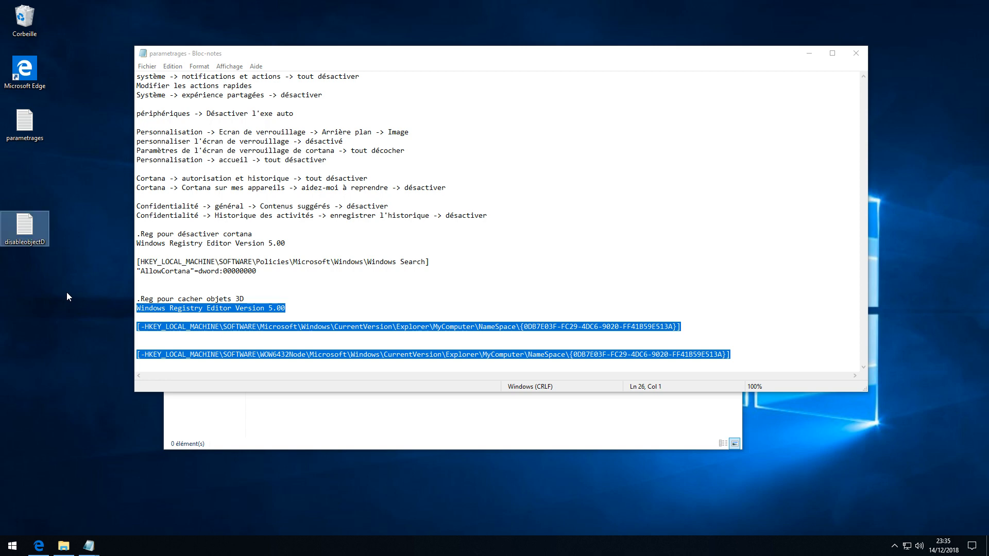
Paste the copied script into disableobjectD and save it on the Bureau as disableobject3D.reg with file type Tous les fichiers.
double_click(28, 224)
text(Windows Registry Editor Version 5.00  [HKEY_LOCAL_MACHINE\SOFTWARE\Microsoft\Windows\CurrentVersion\Explorer\MyComputer\NameSpace\{0DB7E03F-FC29-4DC6-9020-FF41B59E513A}]   [HKEY_LOCAL_MACHINE\SOFTWARE\WOW6432Node\Microsoft\Windows\CurrentVersion\Explorer\MyComputer\NameSpace\{0DB7E03F-FC29-4DC6-9020-FF41B59E513A}])
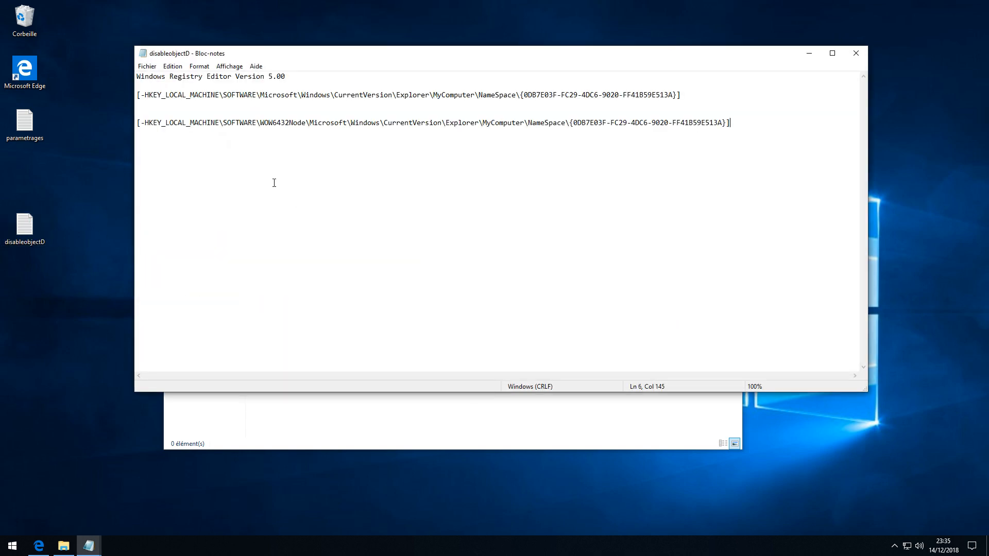
click(147, 66)
click(176, 112)
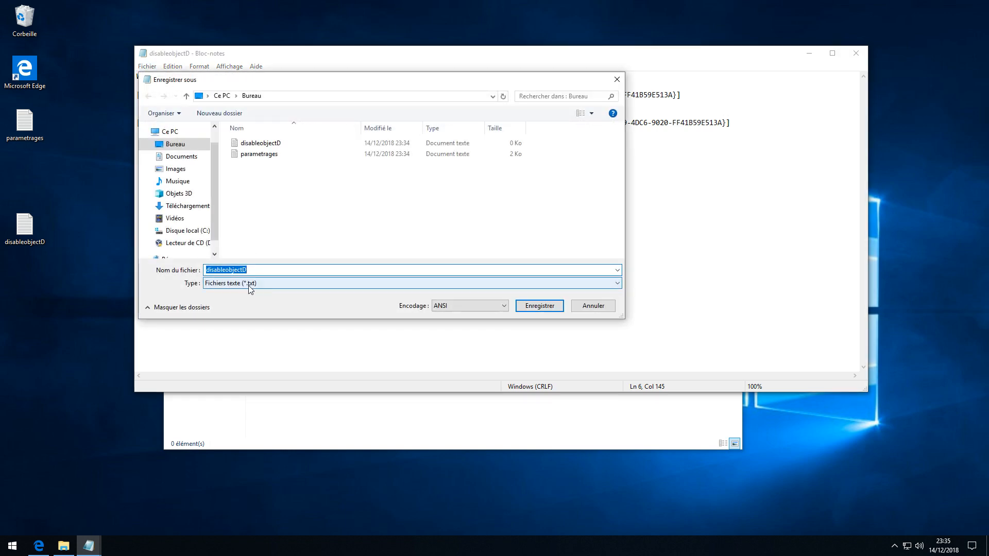
click(255, 283)
click(230, 301)
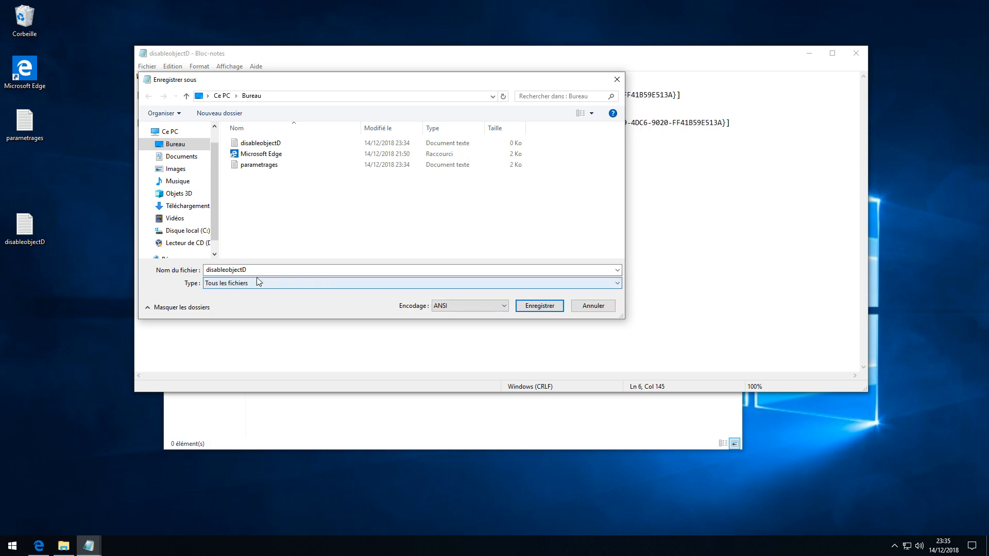
double_click(257, 271)
click(252, 269)
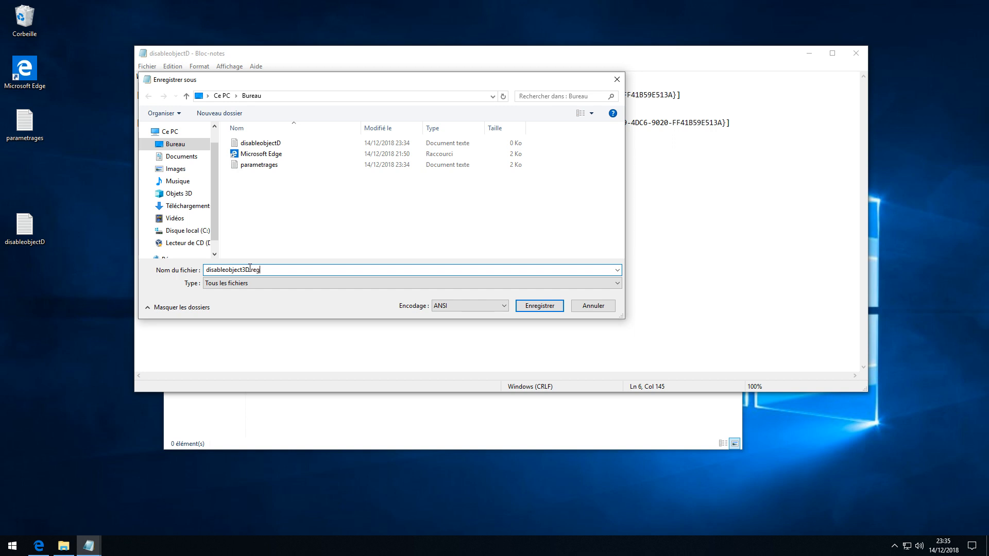
click(539, 307)
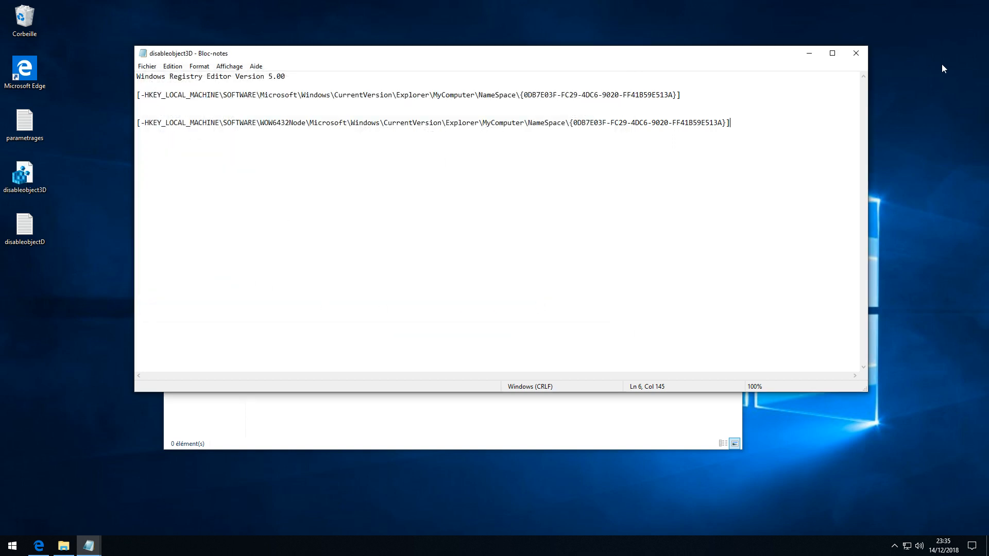
Merge disableobject3D.reg into the Windows registry, granting permission and accepting the registry change.
click(810, 53)
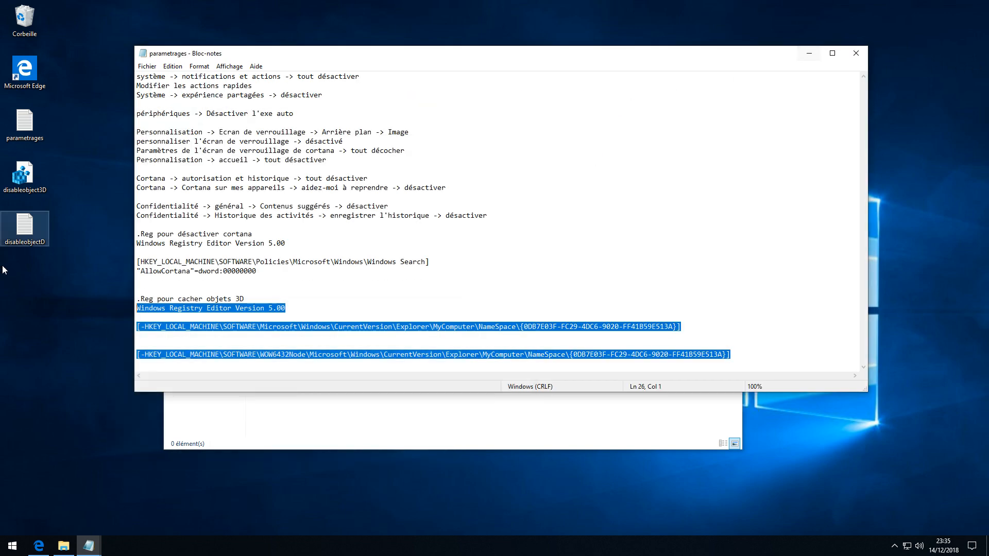
double_click(24, 175)
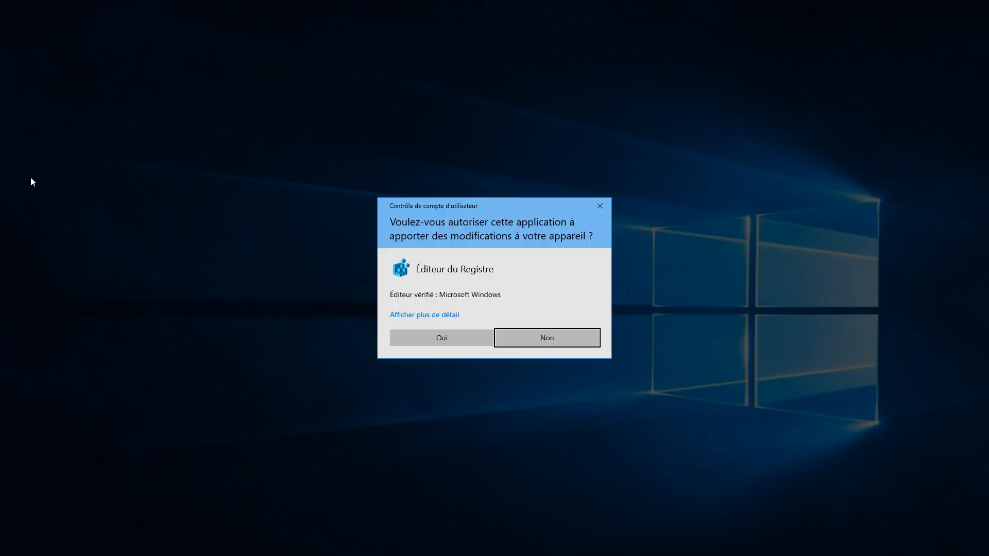
click(474, 340)
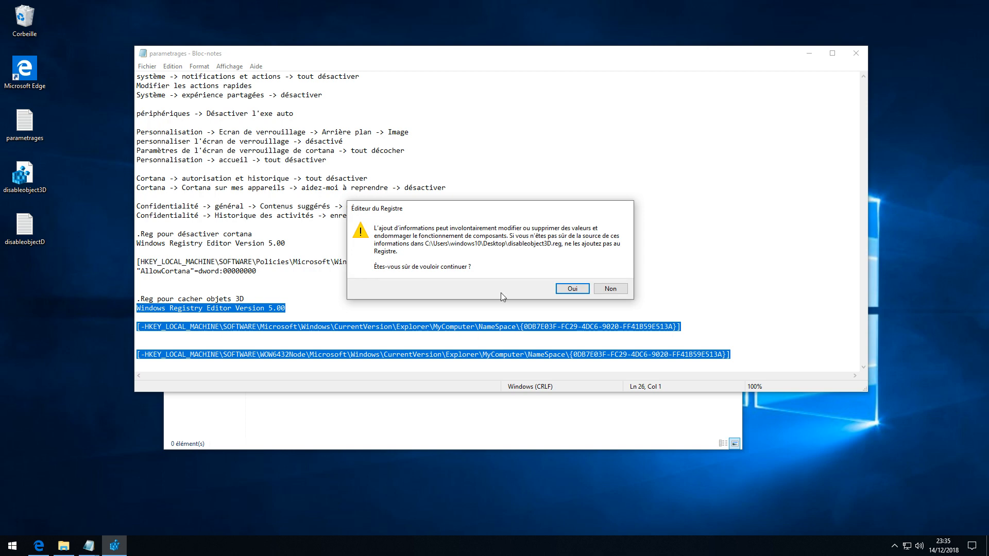
click(557, 289)
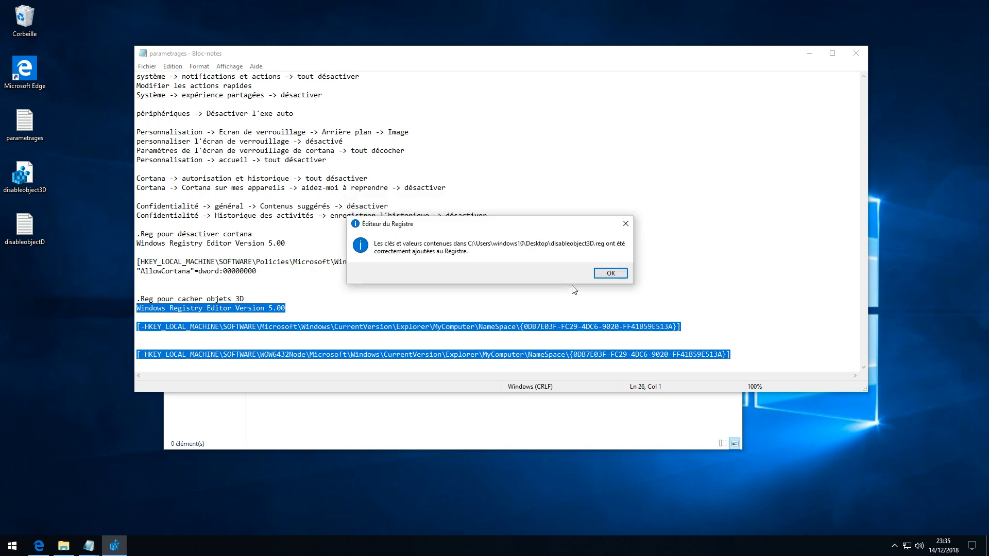
click(596, 276)
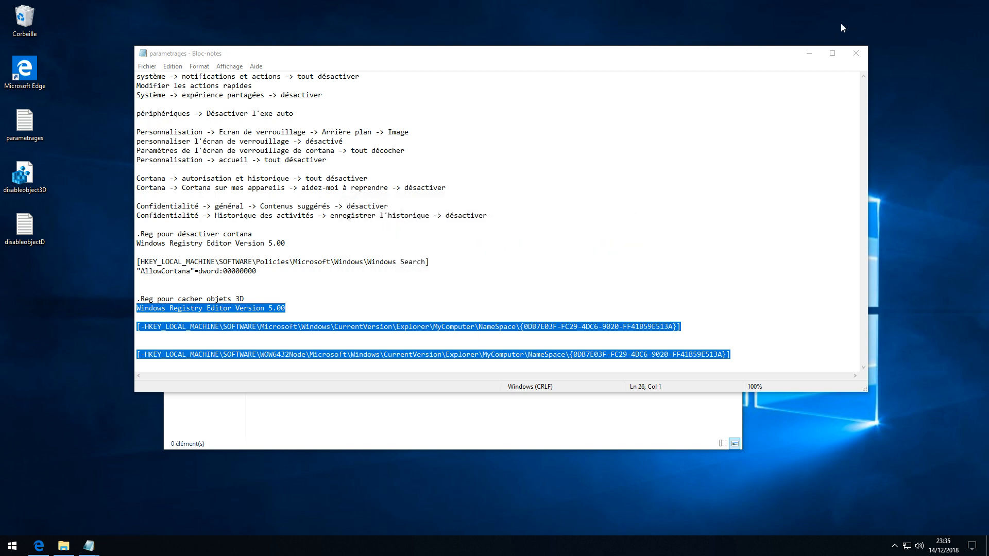
Put the notes away and restart File Explorer to check whether Objets 3D is still listed under Ce PC.
click(809, 53)
click(731, 131)
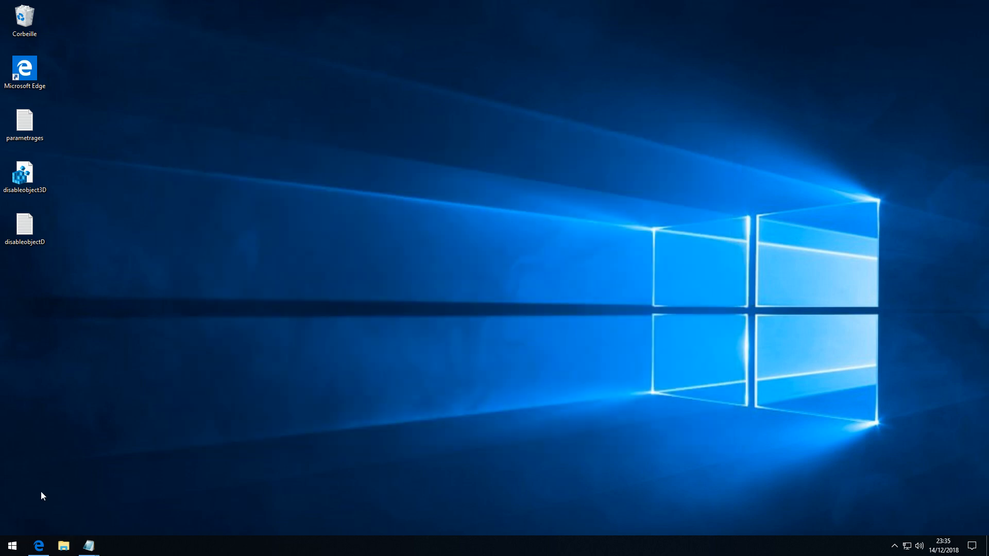
click(63, 546)
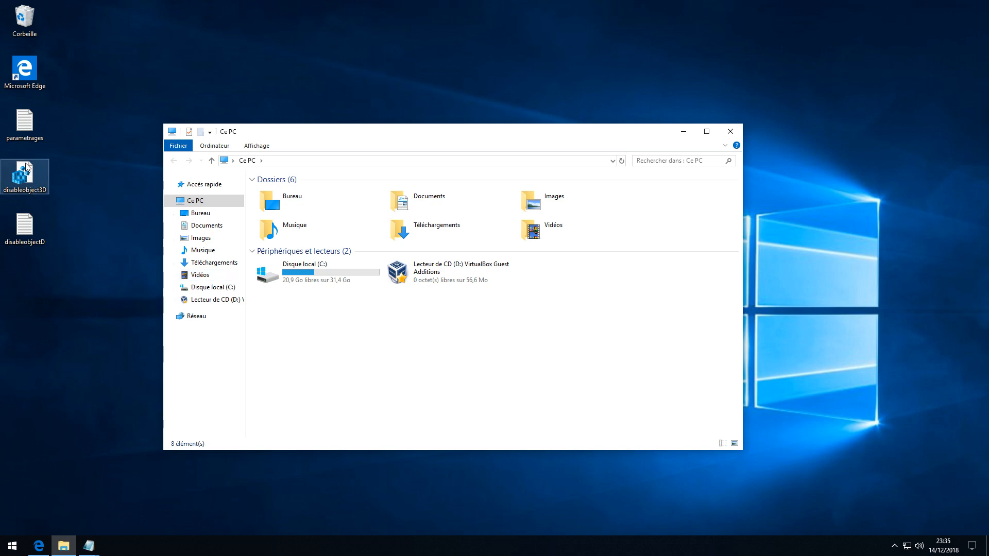
Copy the Windows Search policy key and its "AllowCortana"=dword:00000000 value from the parametrages notes.
double_click(30, 129)
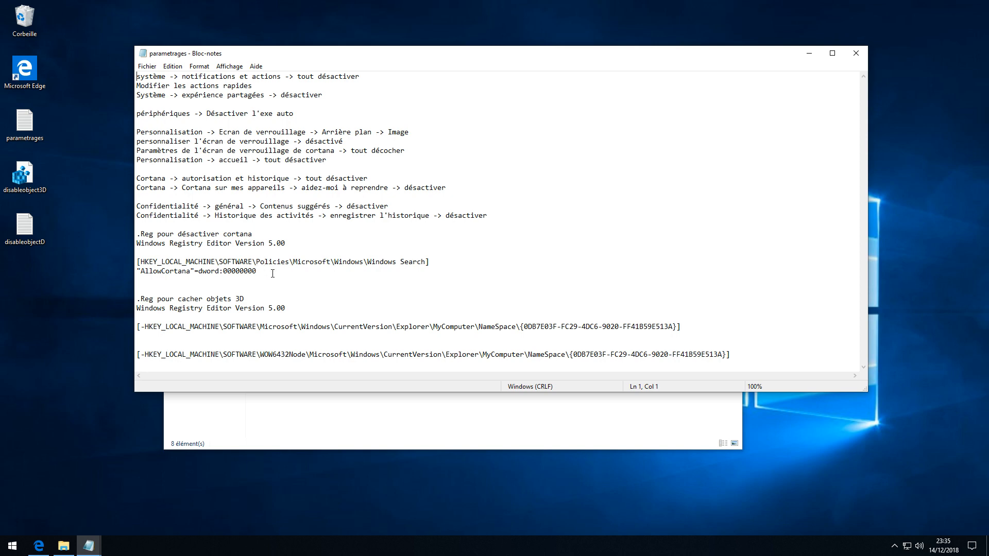
drag(272, 274, 111, 260)
key(ctrl+c)
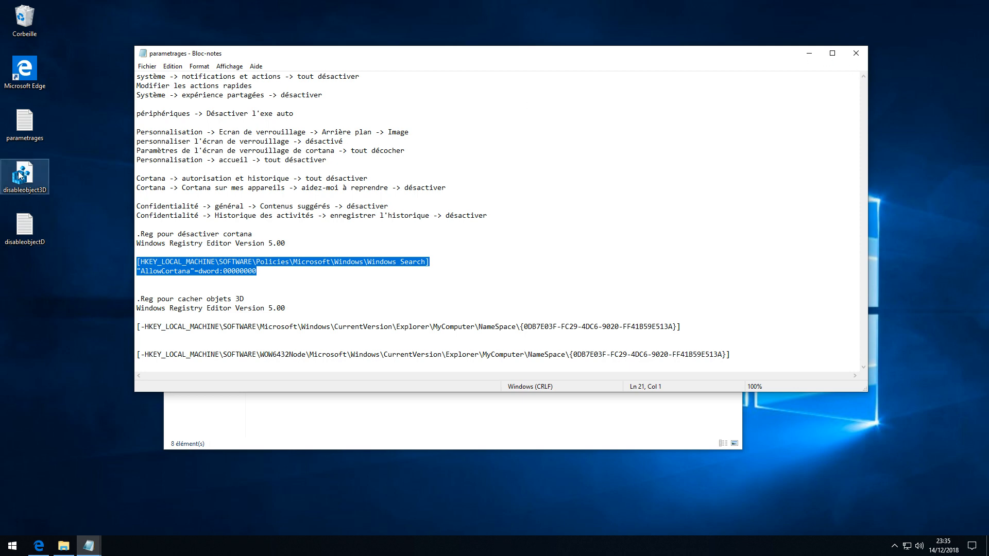
Duplicate the disableobject3D registry file on the desktop and rename the copy disableocortana.
drag(23, 176, 25, 291)
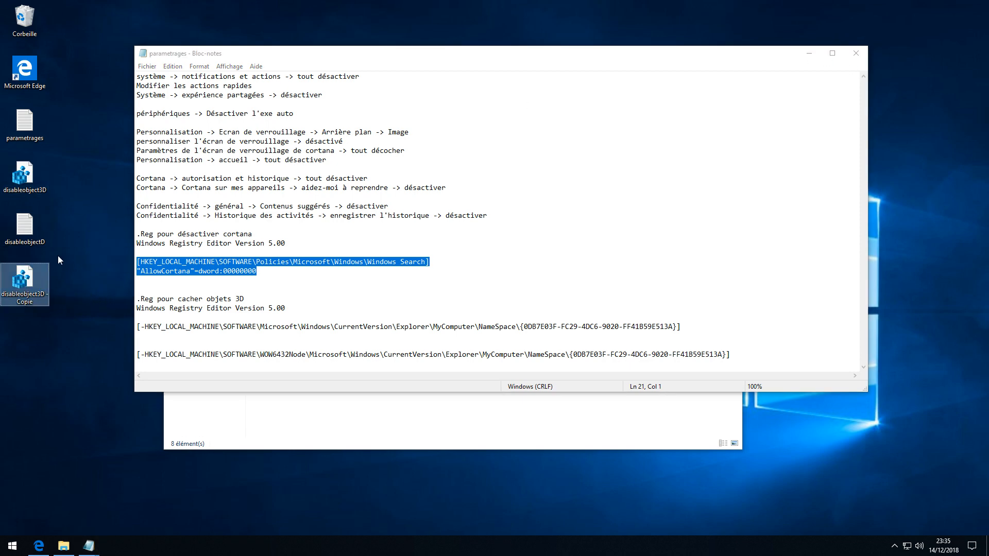
click(29, 296)
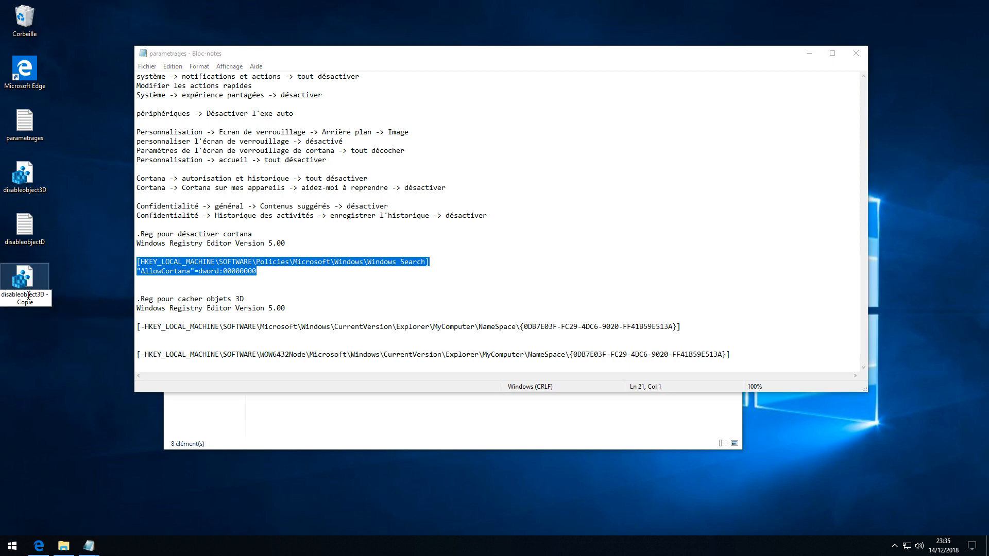
drag(25, 295, 45, 313)
text(cor)
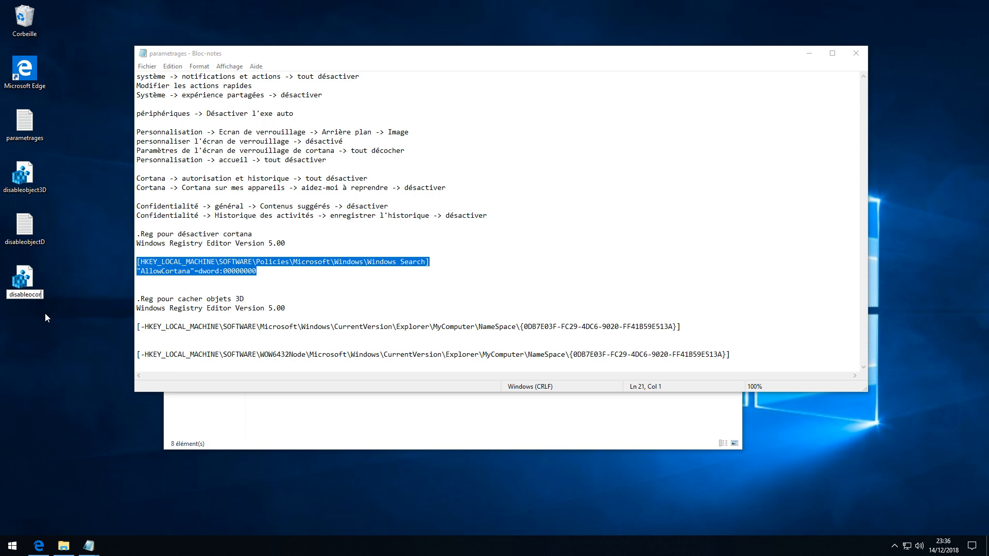
text(tana)
key(Return)
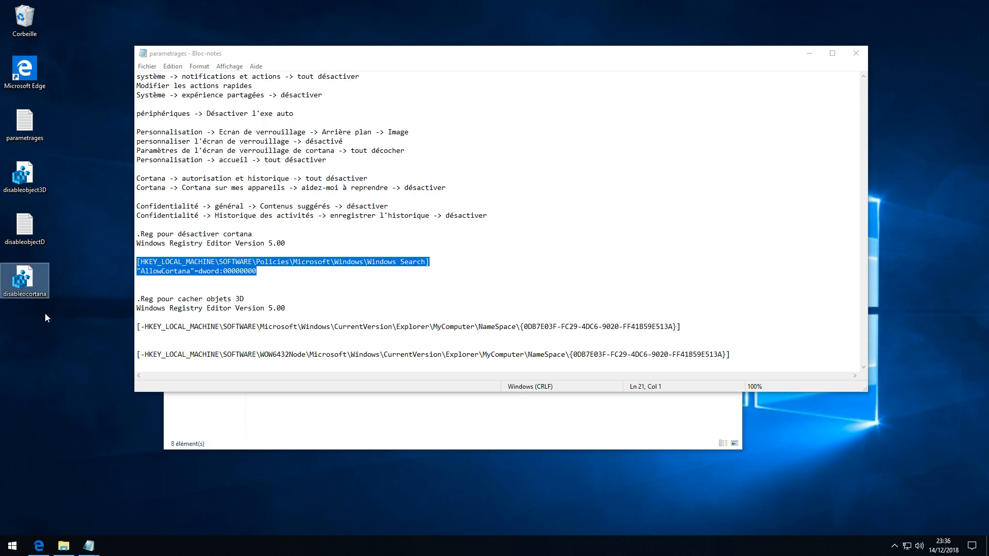
Replace the whole content of disableocortana with the copied AllowCortana registry lines, save the file and close it.
right_click(28, 276)
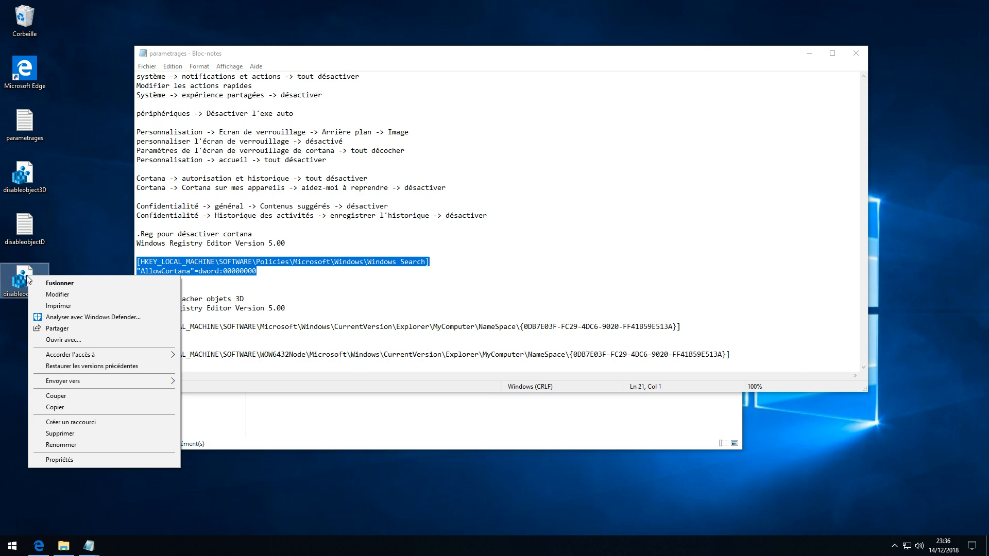
click(56, 295)
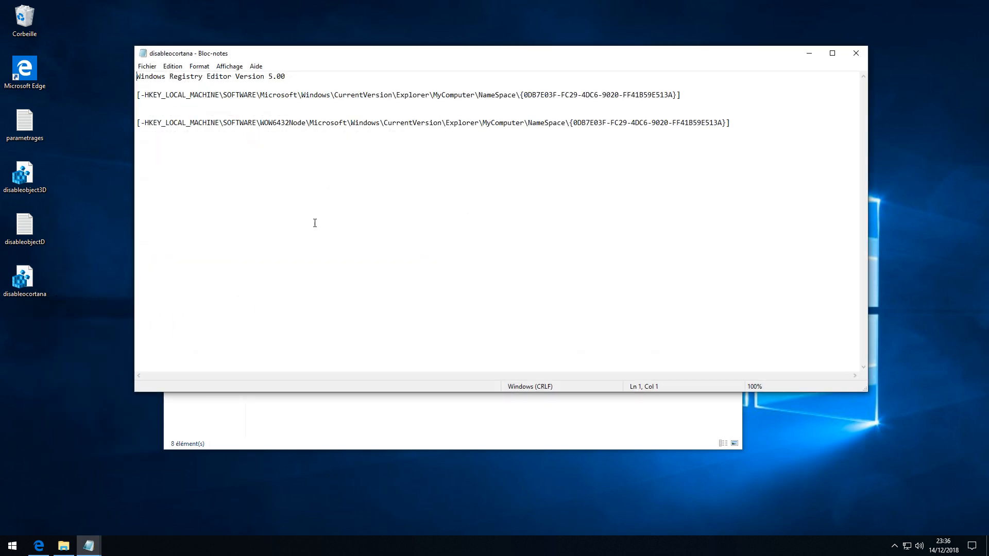
drag(789, 123, 75, 17)
key(ctrl+v)
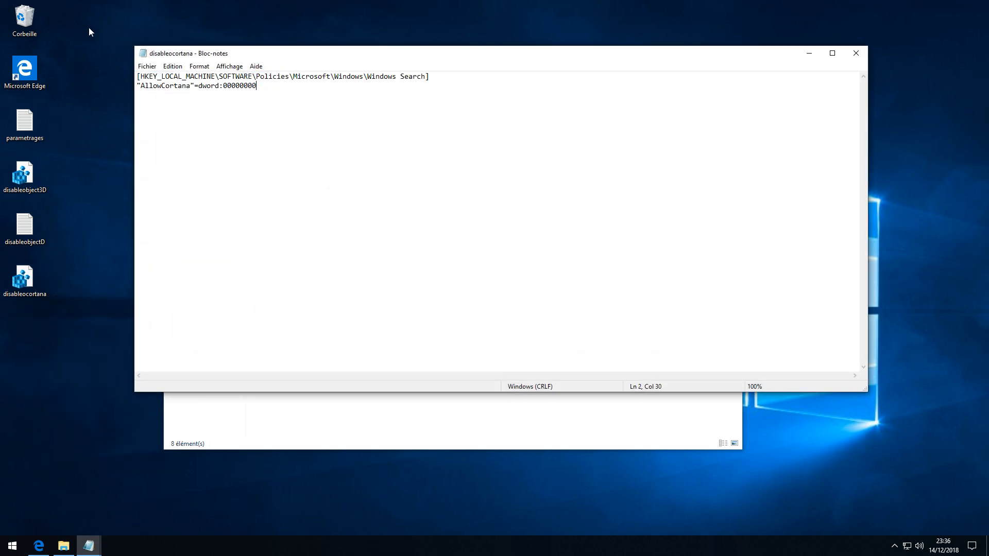
click(865, 52)
Try to merge the disableocortana file into the Windows registry.
double_click(23, 281)
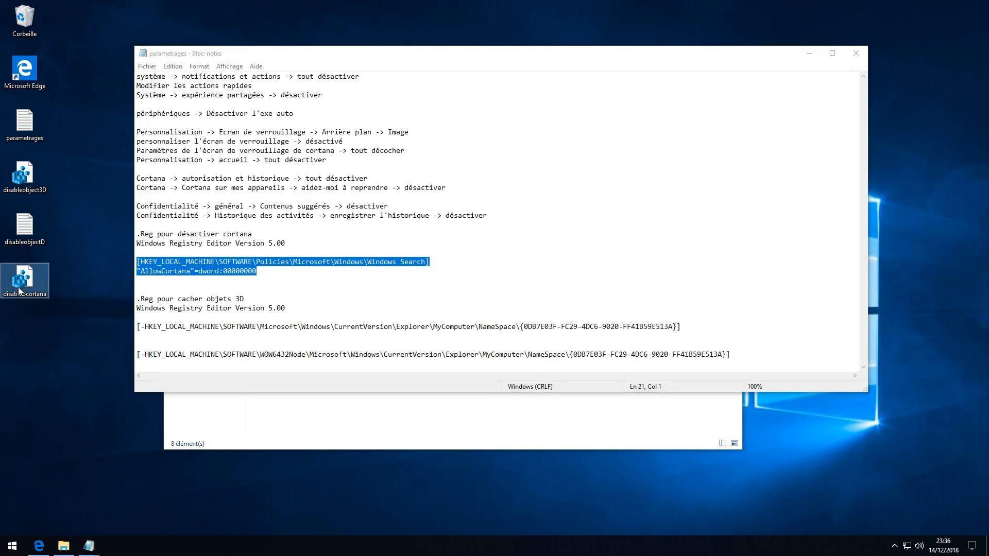
click(473, 336)
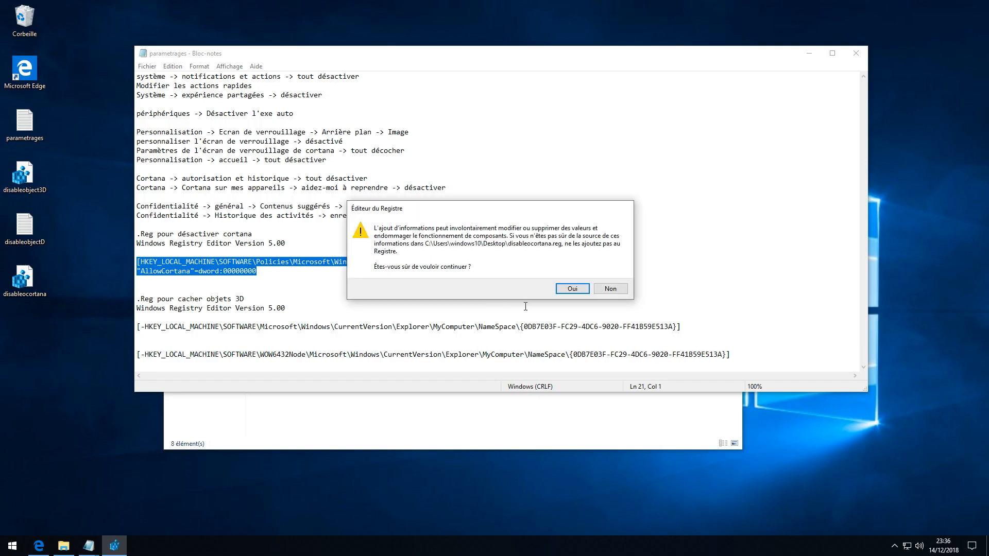
click(570, 289)
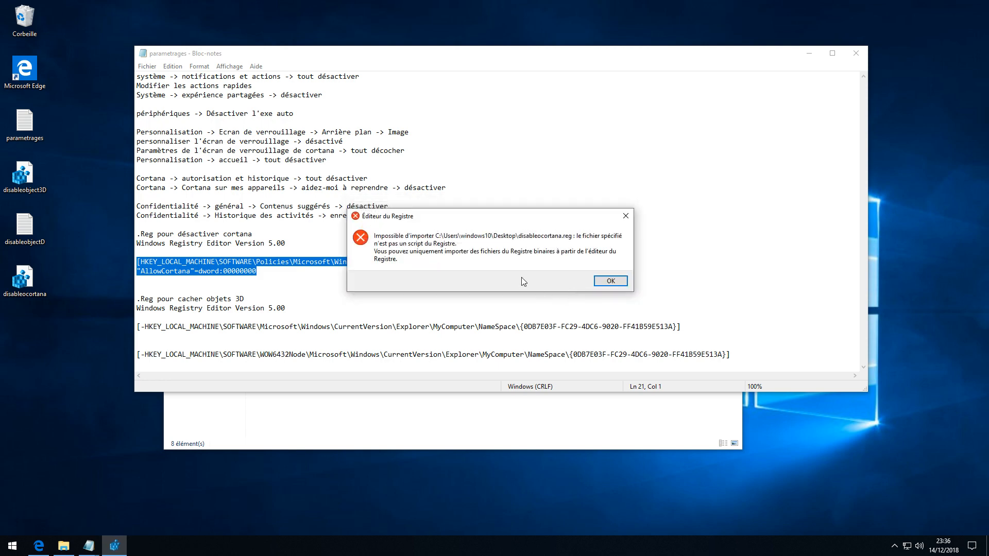
click(611, 282)
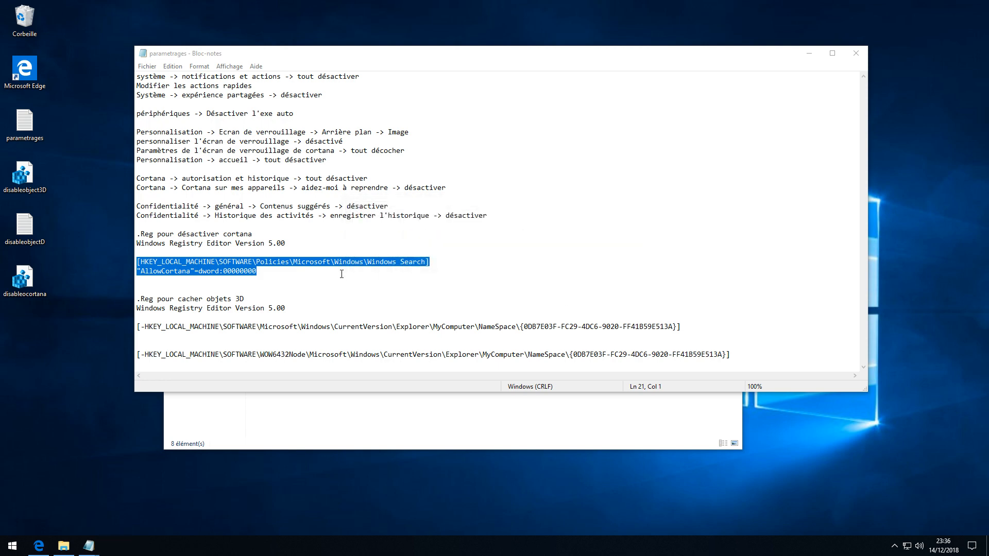
Minimize the parametrages notes, view the Musique folder in File Explorer and close that window.
click(293, 270)
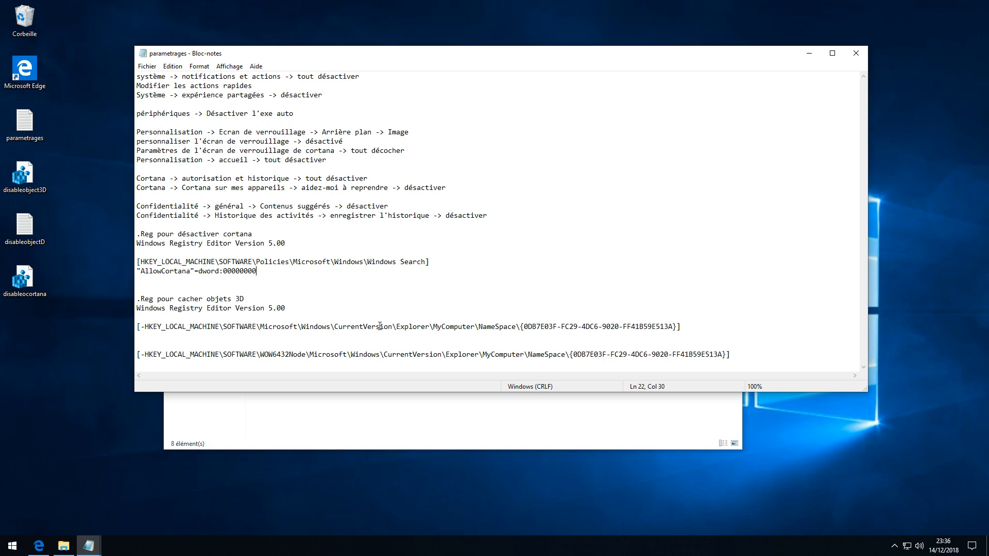
click(809, 53)
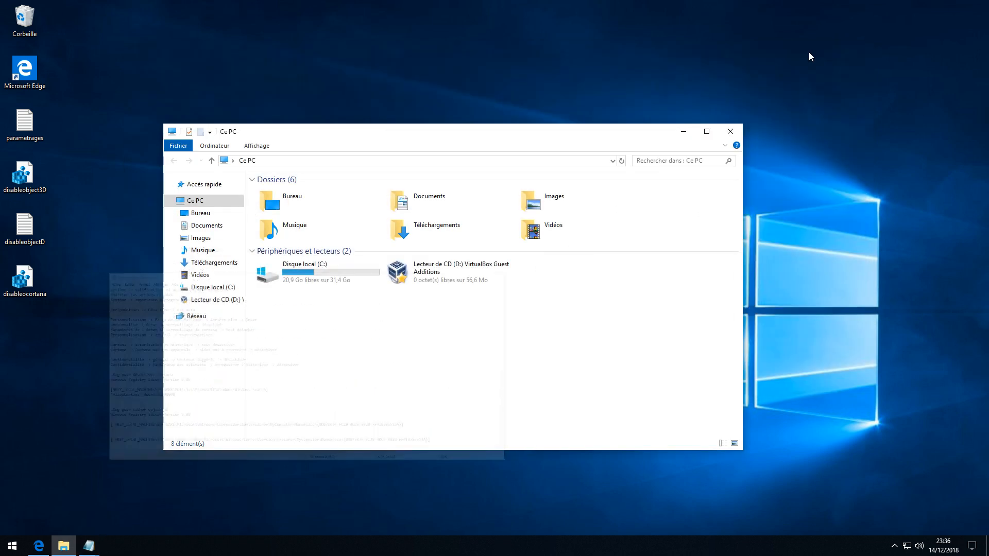
click(211, 251)
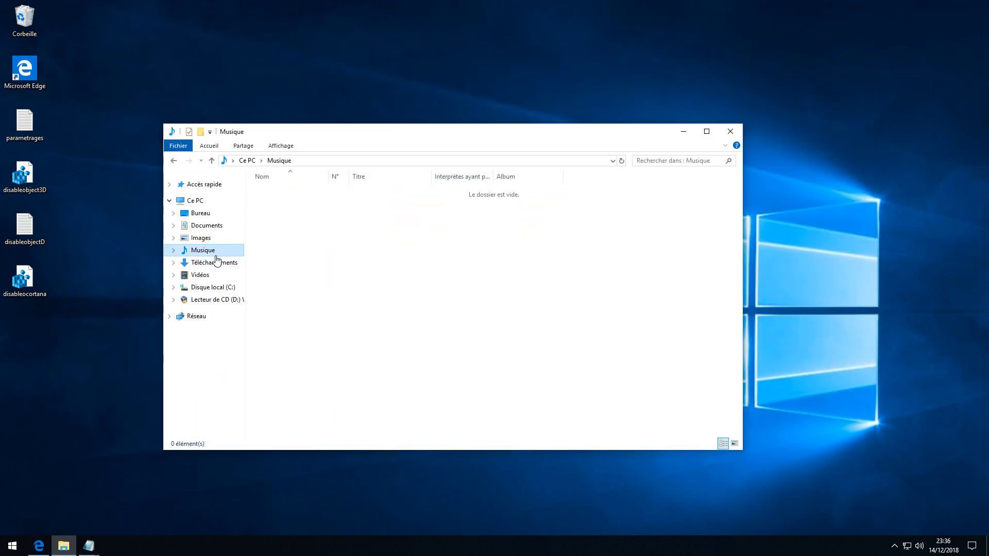
click(730, 131)
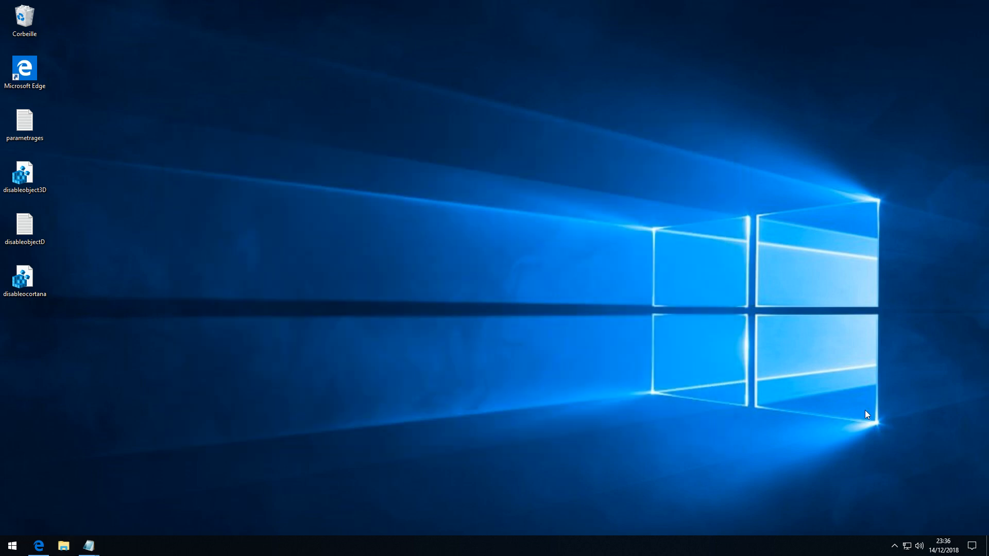
click(894, 548)
click(91, 471)
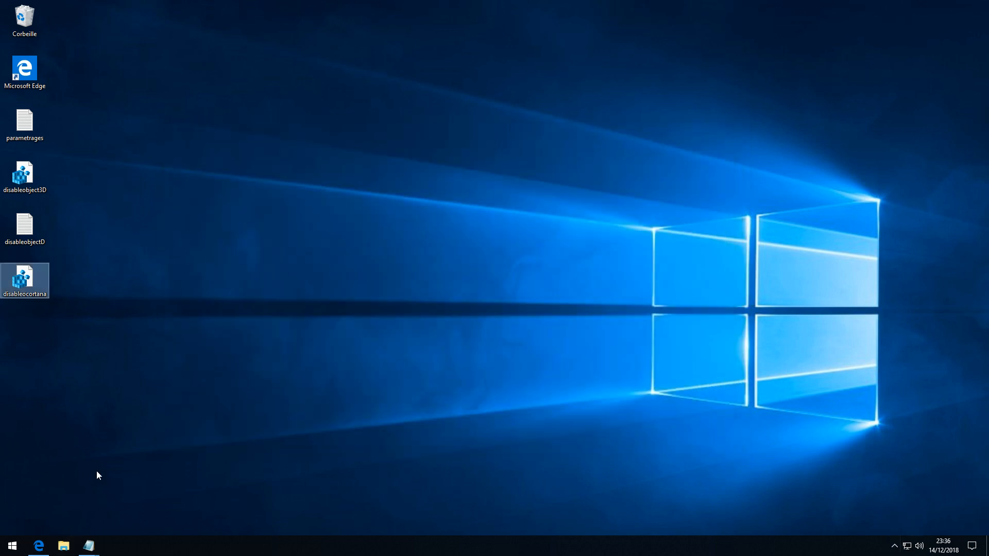
Leave the virtual machine's full-screen mode and switch to OBS on the host computer.
key(Control_R+f)
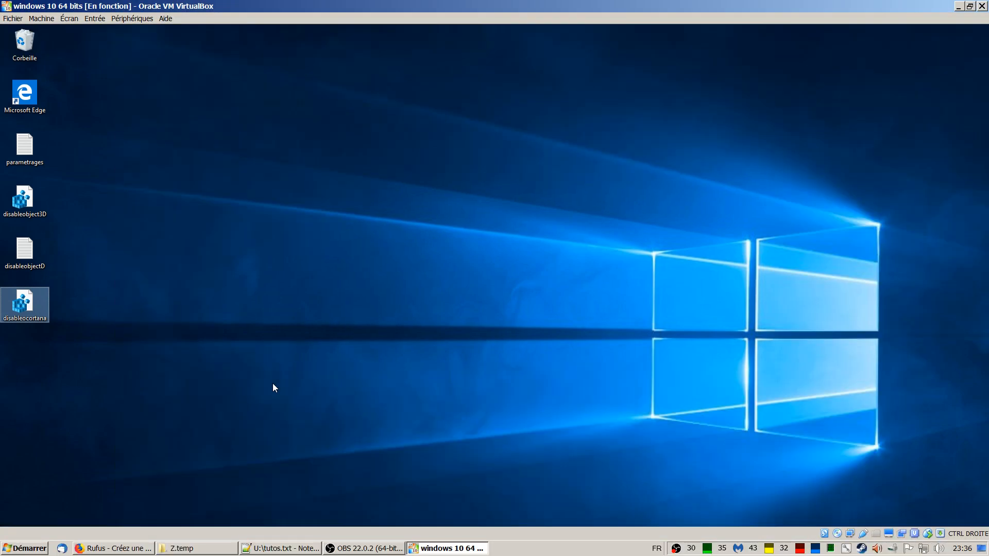
click(384, 548)
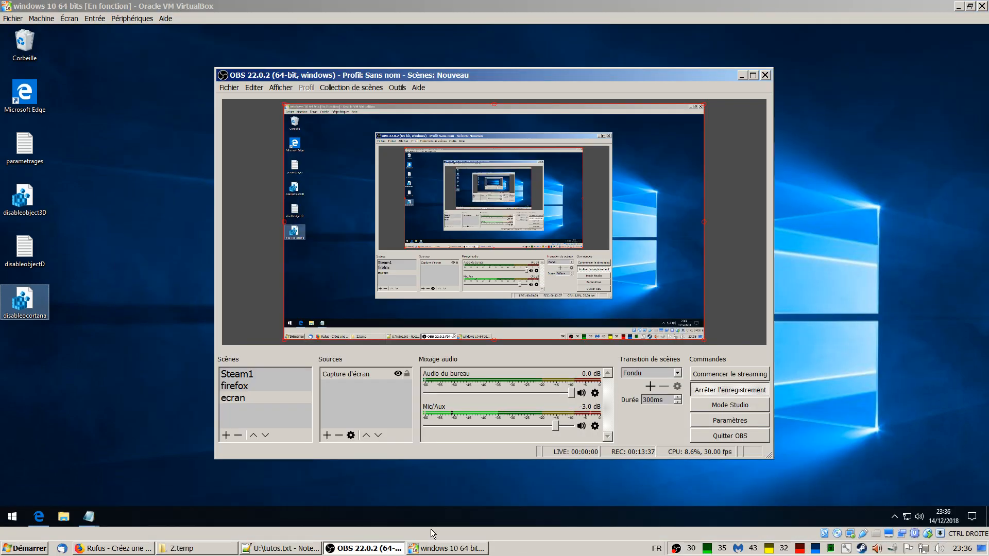